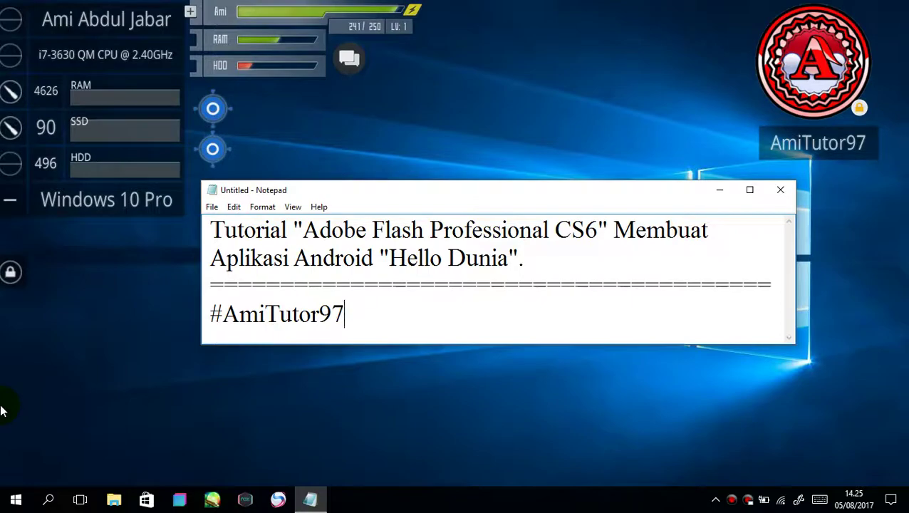
Launch Adobe Flash Professional CS6
key(super)
text(adobe)
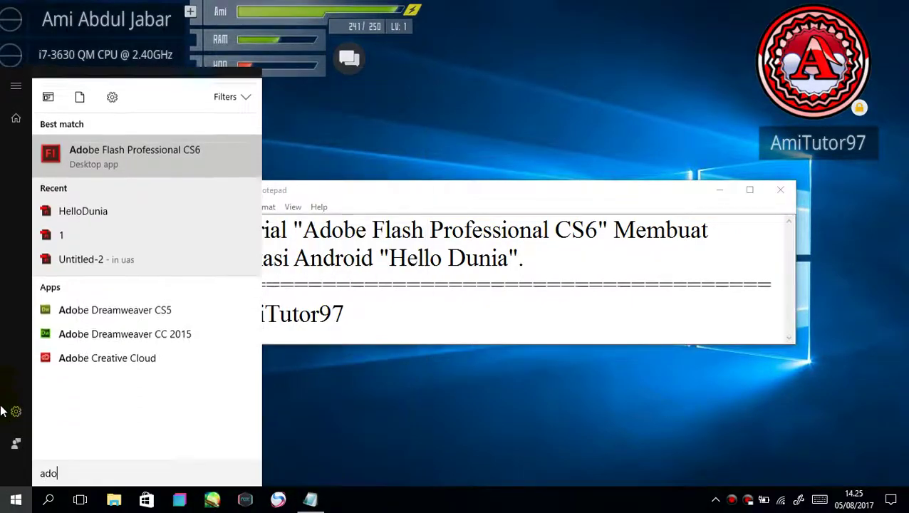
key(Return)
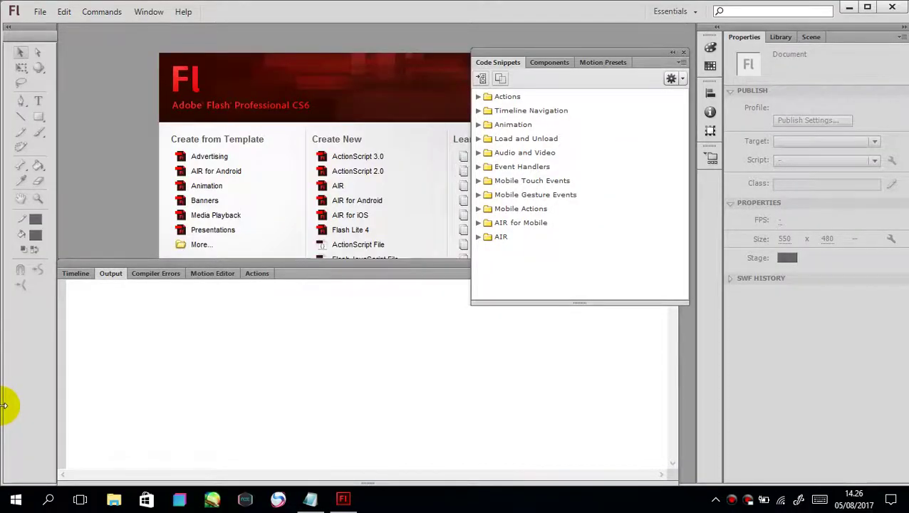
Clear the floating Code Snippets window, shrink the Output area, and create a new AIR for Android document
click(682, 52)
drag(382, 294, 382, 378)
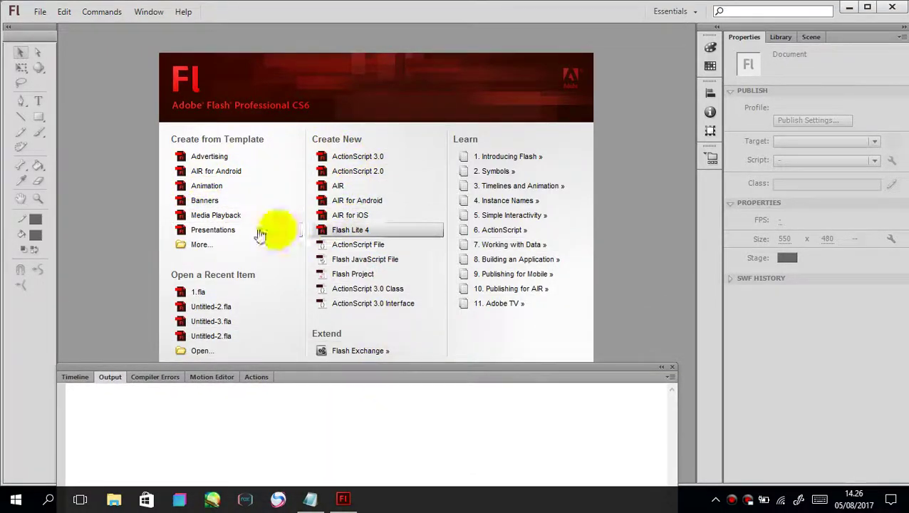
click(369, 206)
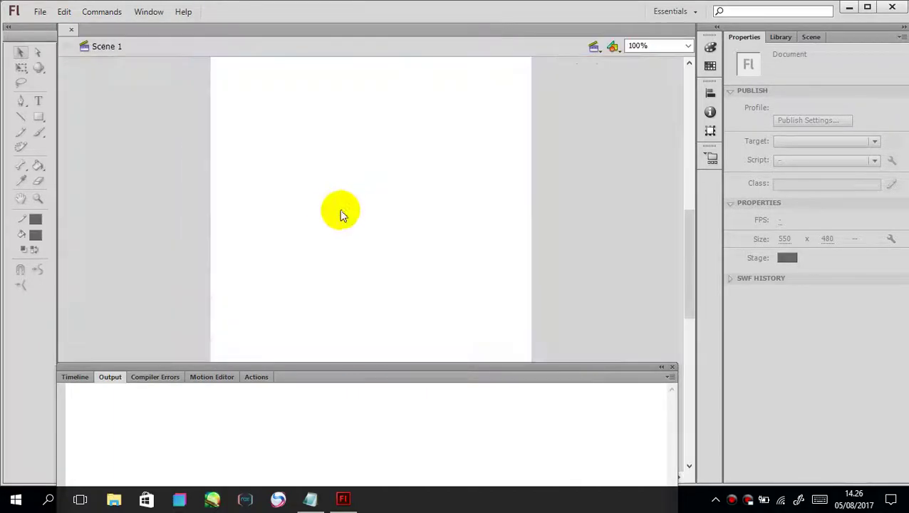
drag(689, 220, 648, 233)
Switch to Notepad to read the tutorial title about the Android "Hello Dunia" app, then return to Adobe Flash
click(310, 498)
click(616, 232)
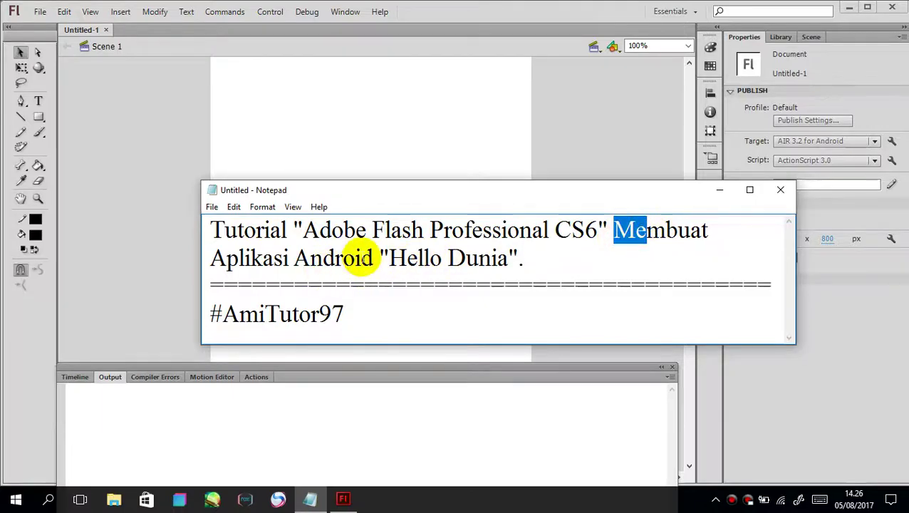
click(359, 258)
drag(380, 258, 447, 258)
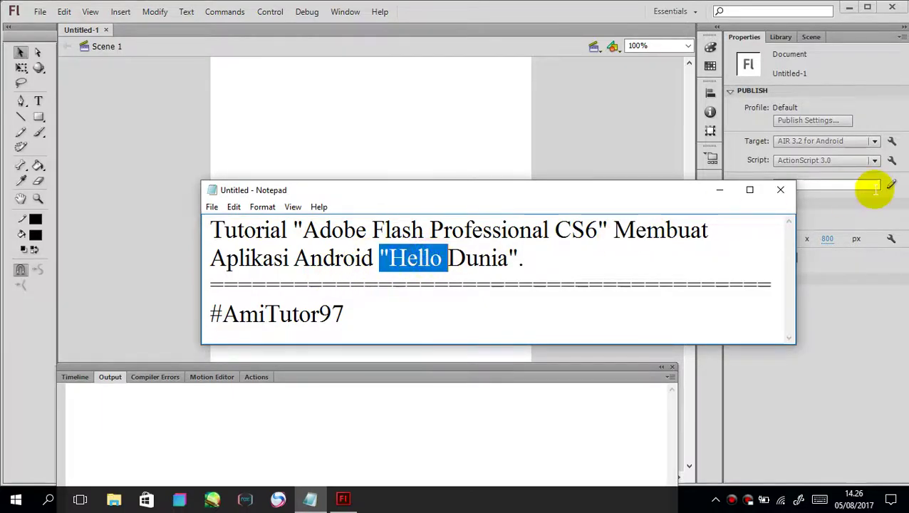
click(718, 202)
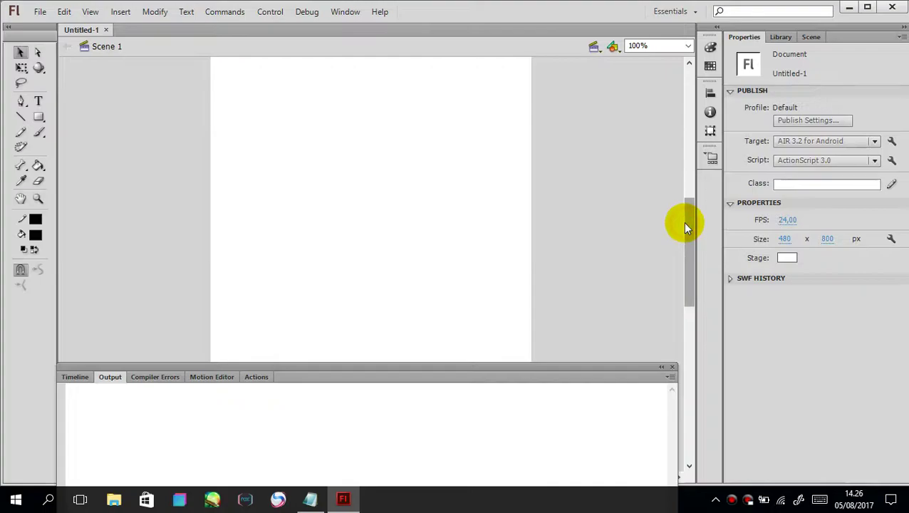
Add an empty Dynamic Text field about 424 px wide and 41 px high near the top of the stage
drag(685, 226, 686, 213)
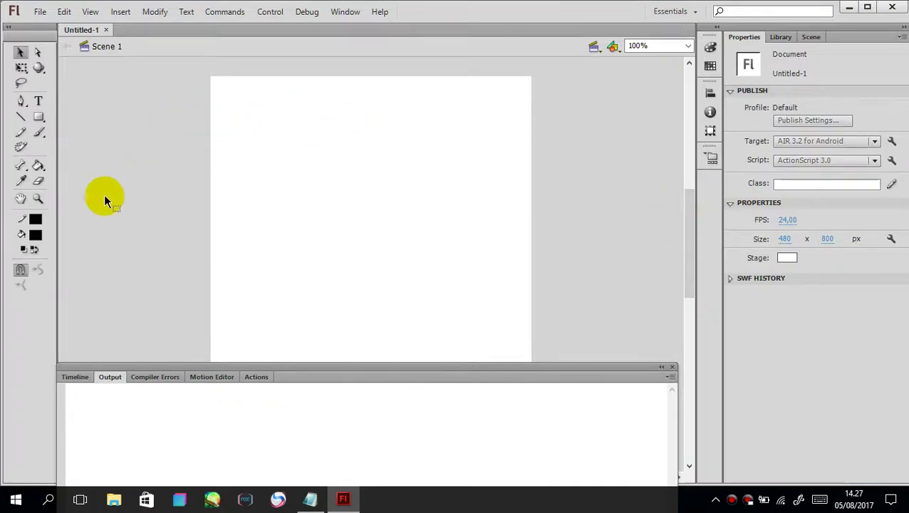
click(42, 101)
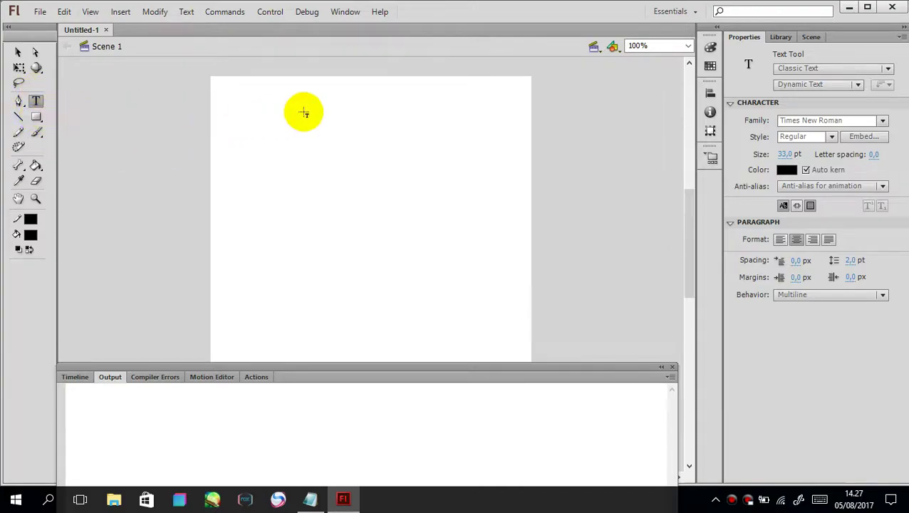
click(331, 143)
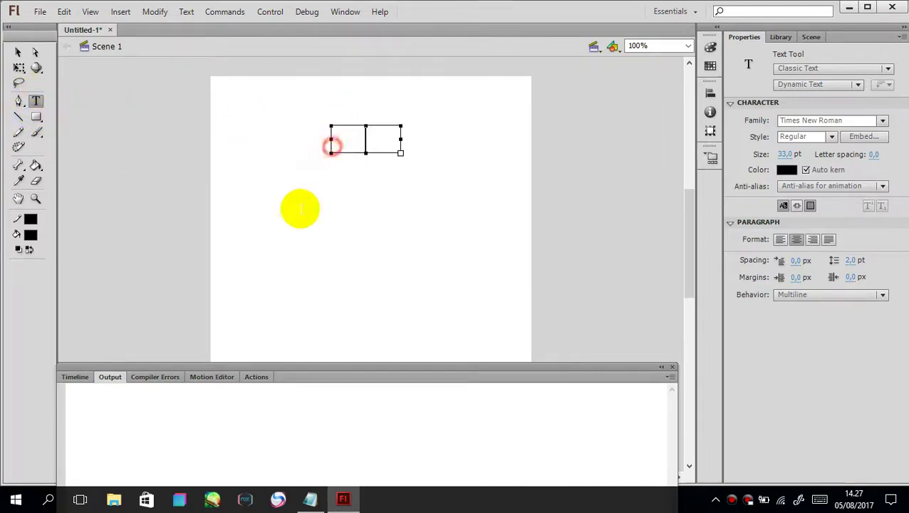
drag(401, 138, 513, 138)
drag(332, 139, 229, 142)
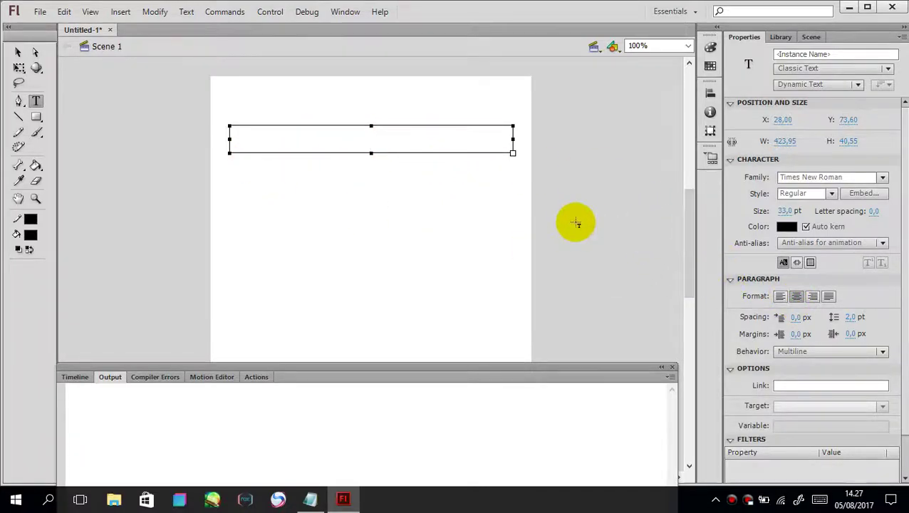
click(853, 84)
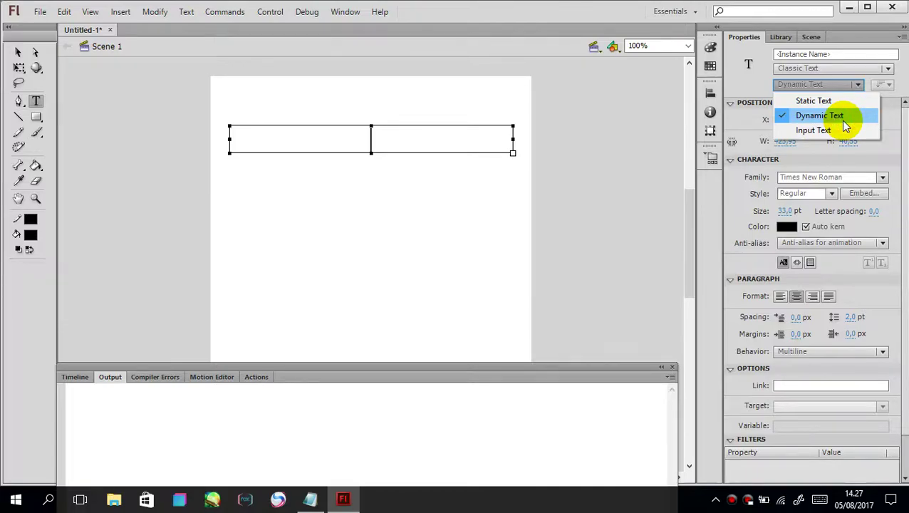
click(842, 117)
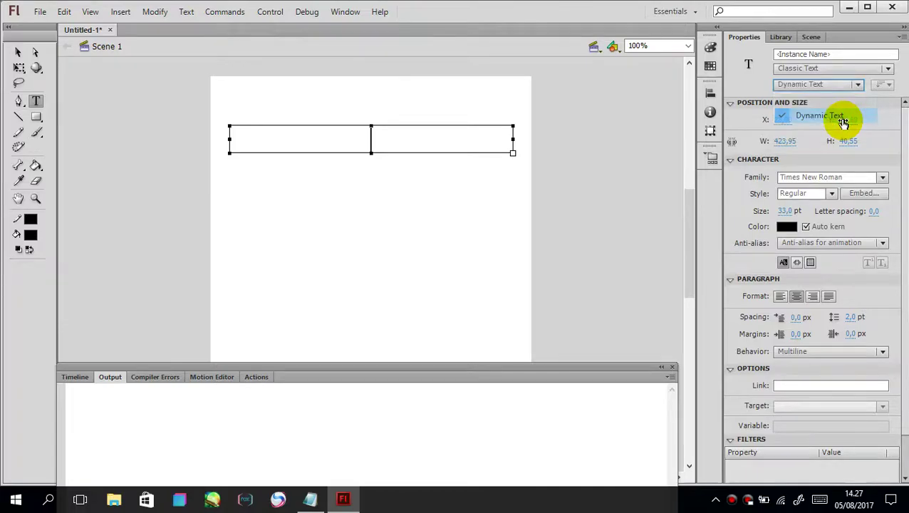
click(419, 238)
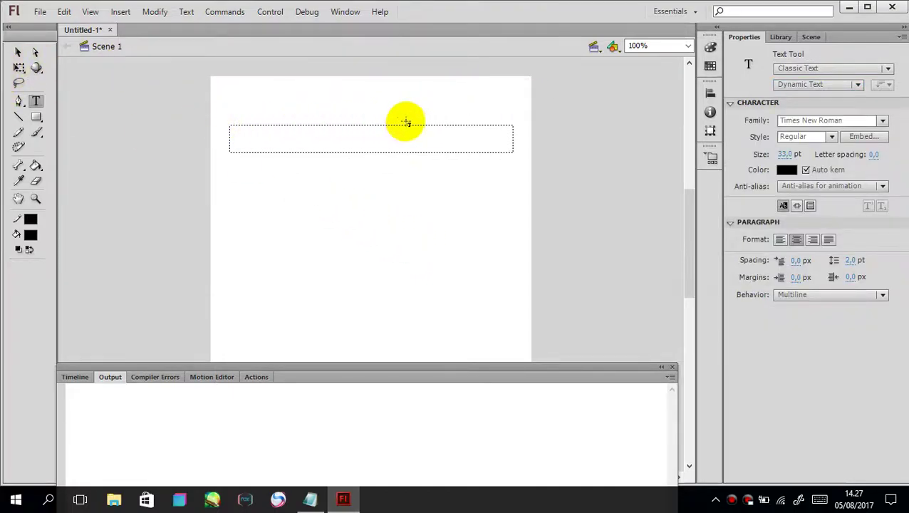
Turn on the border around the dynamic text field
click(19, 52)
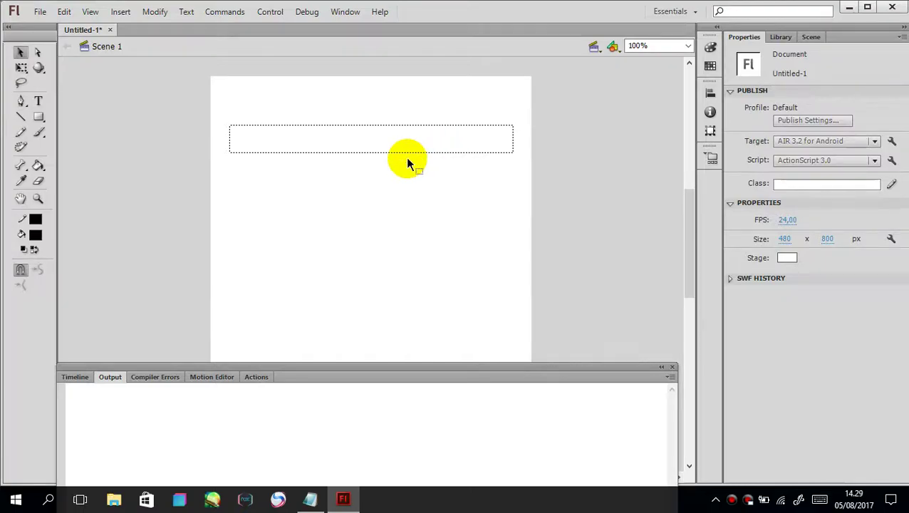
click(21, 57)
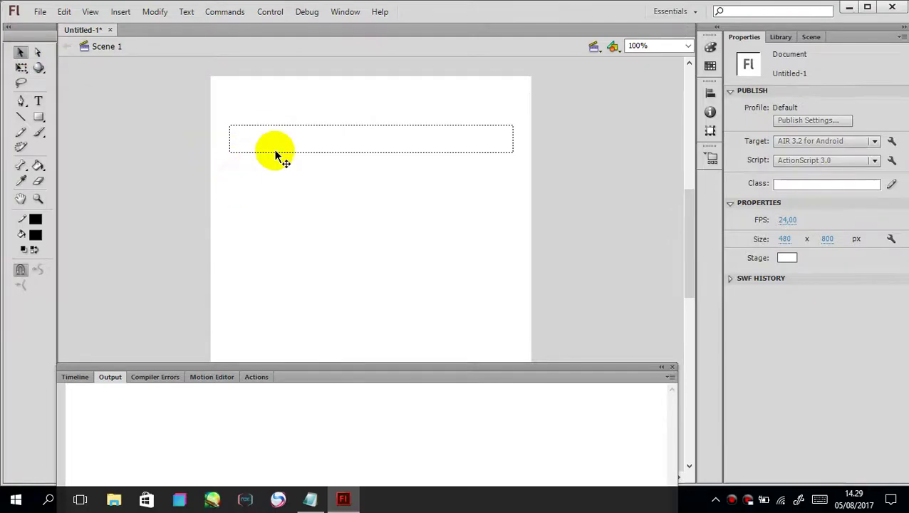
click(307, 143)
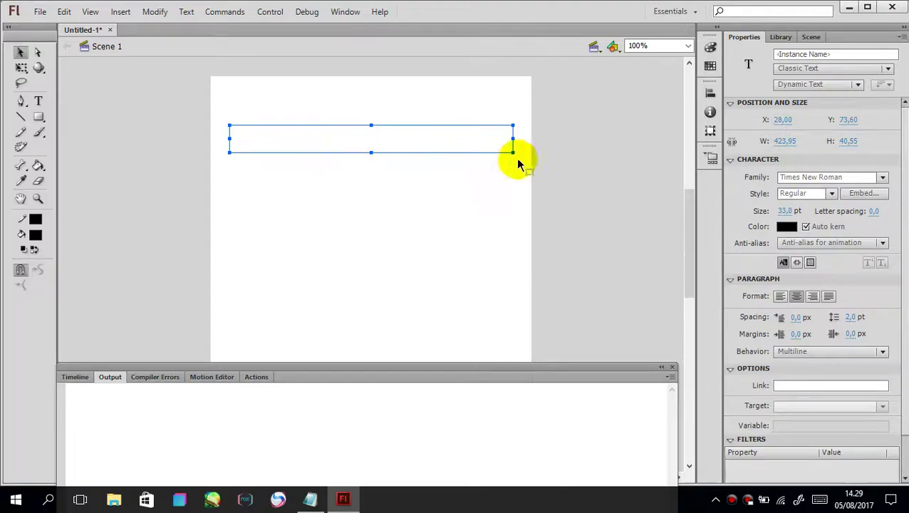
click(812, 263)
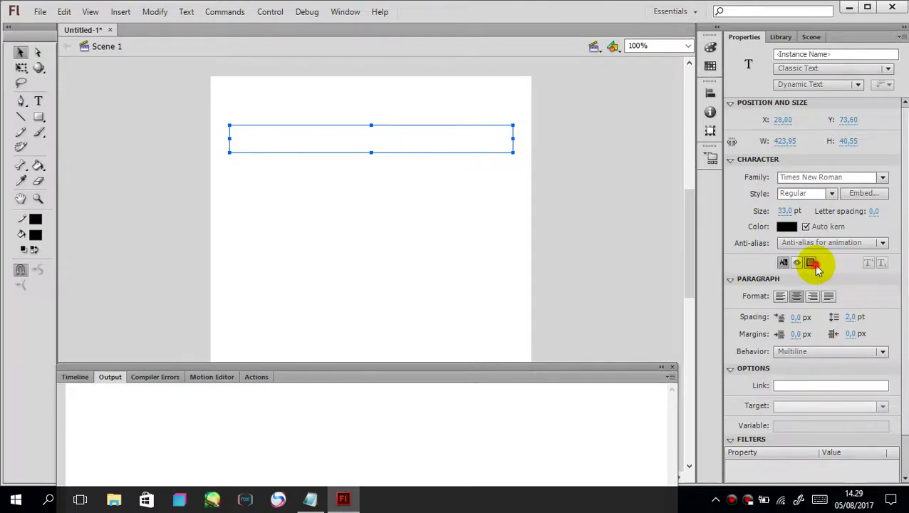
click(431, 249)
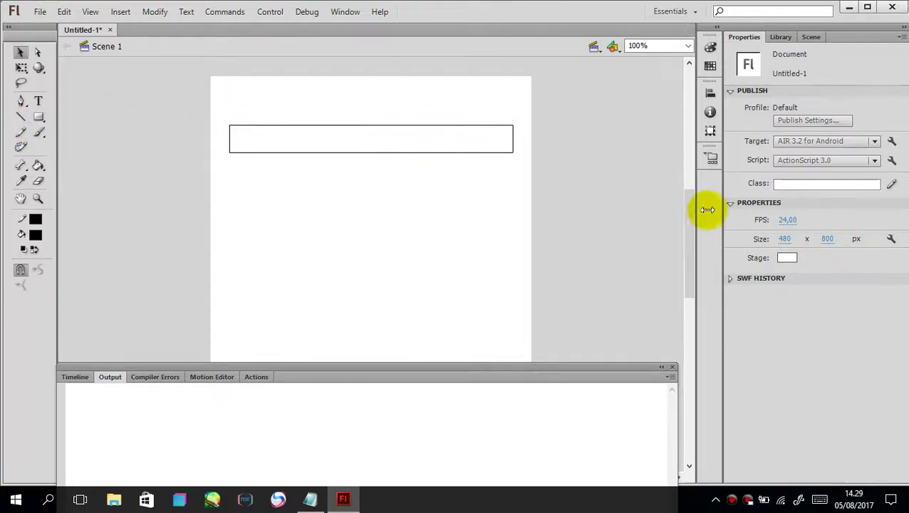
Draw a rectangle about 181 by 54 px with a pale yellow fill below the text field
mouse_move(690, 211)
mouse_down()
mouse_move(689, 239)
mouse_move(689, 221)
mouse_up()
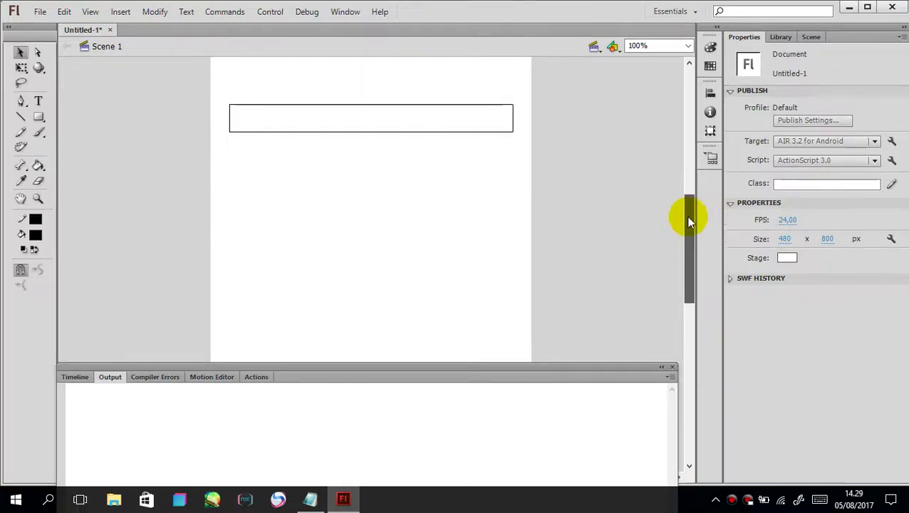
click(40, 117)
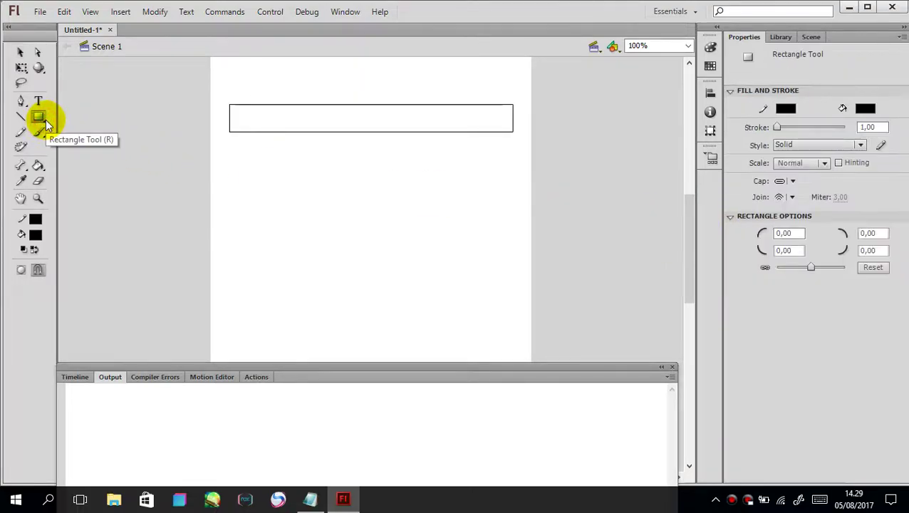
click(35, 235)
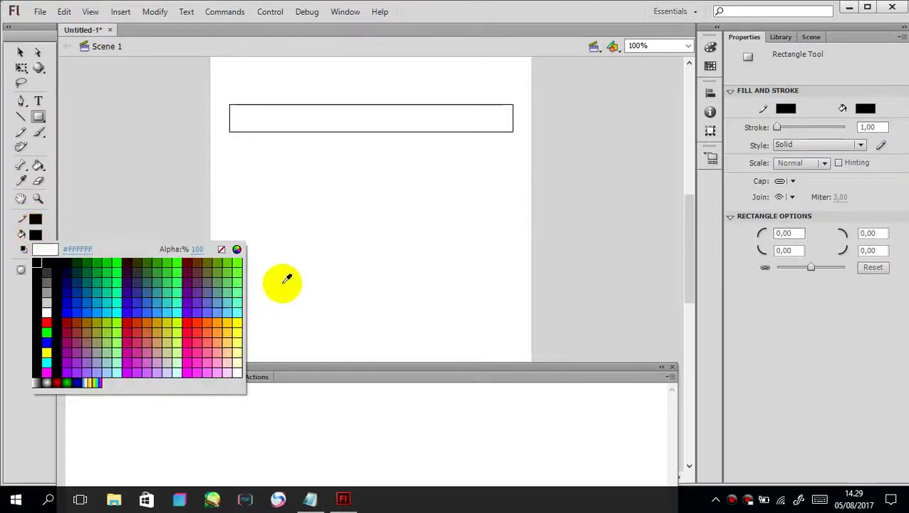
click(242, 351)
drag(289, 208, 411, 243)
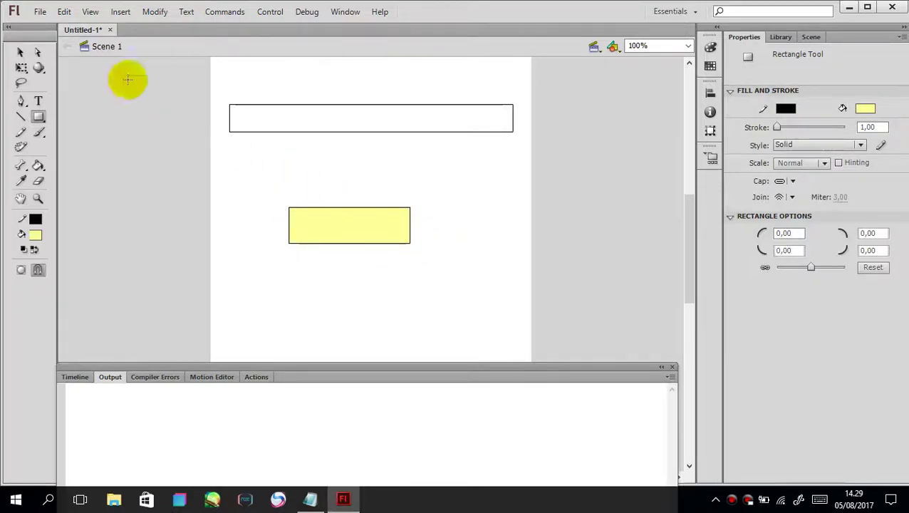
Center the whole yellow rectangle, fill and outline, horizontally on the stage
click(20, 52)
double_click(353, 225)
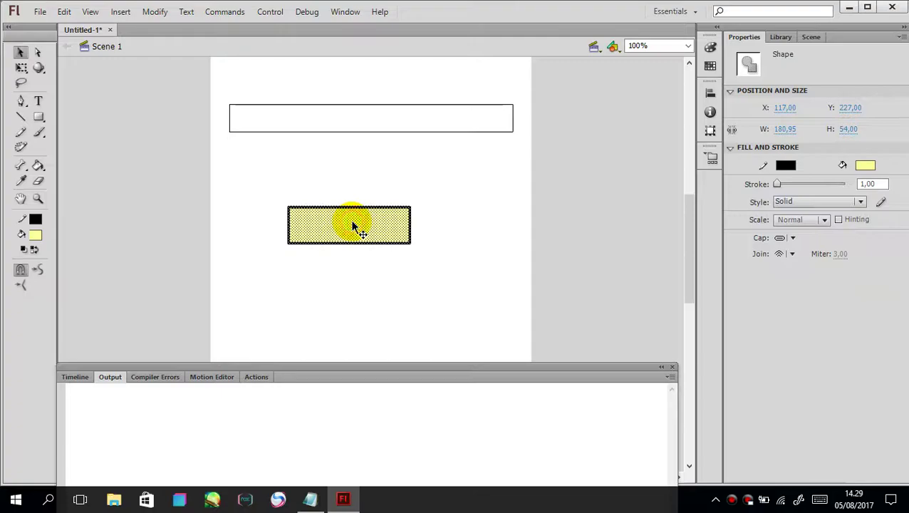
click(711, 92)
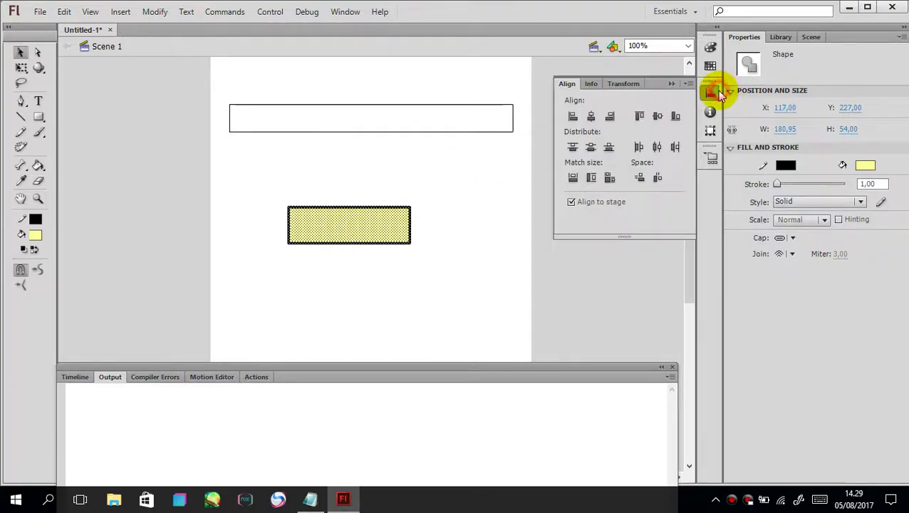
click(593, 120)
click(381, 289)
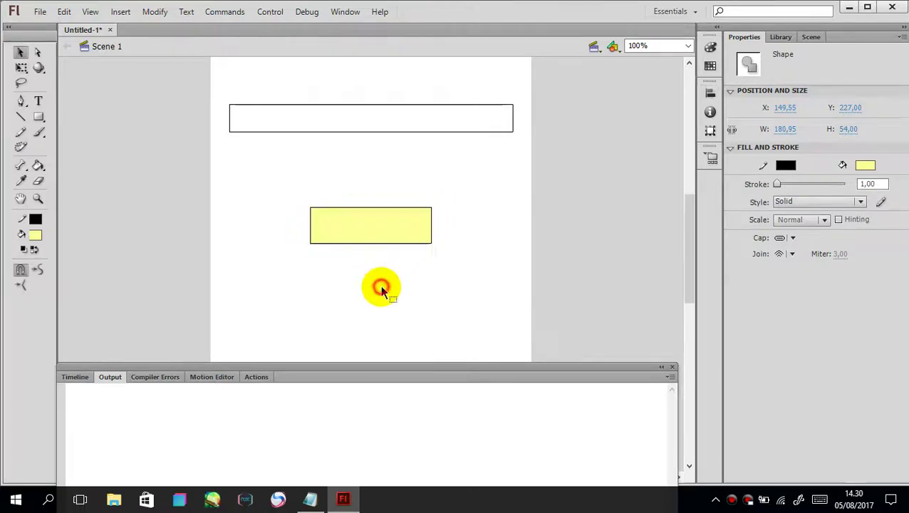
Convert the yellow rectangle with its outline into a Button symbol named Symbol 1 with center registration
click(385, 234)
double_click(384, 233)
click(350, 285)
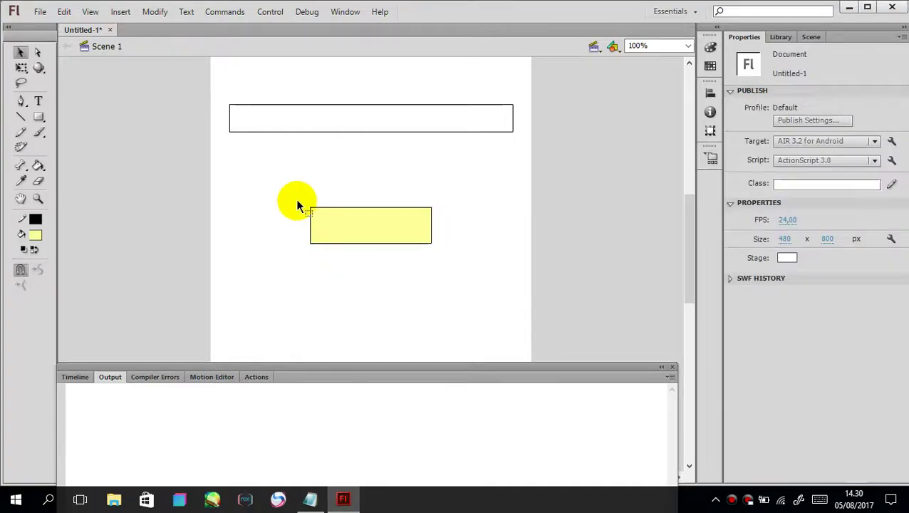
double_click(369, 228)
right_click(374, 227)
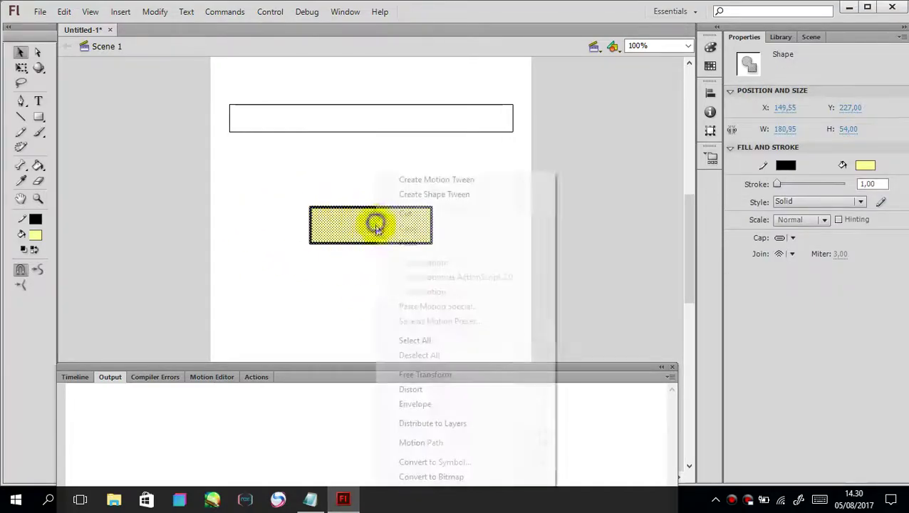
click(450, 464)
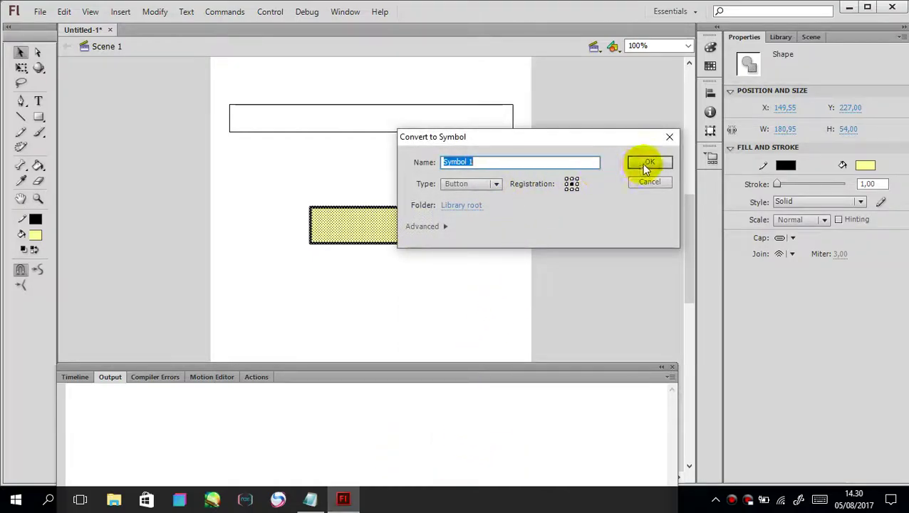
click(516, 162)
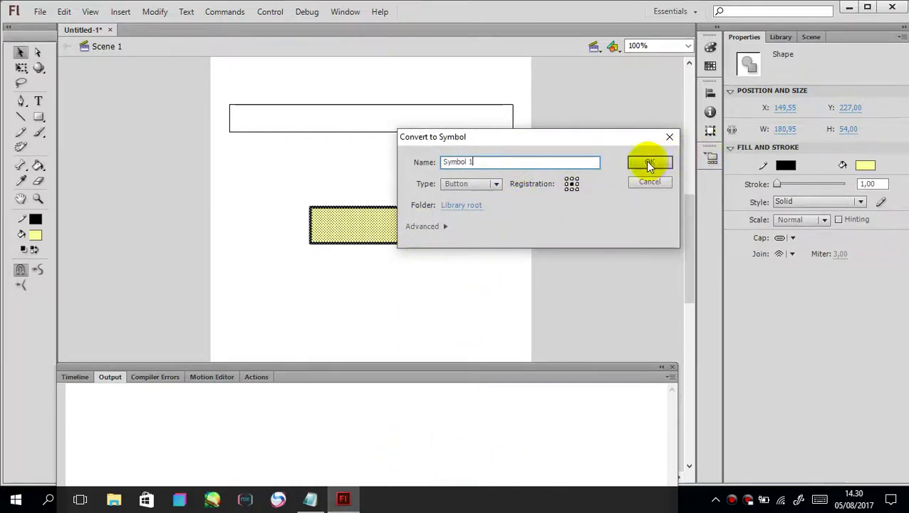
double_click(528, 163)
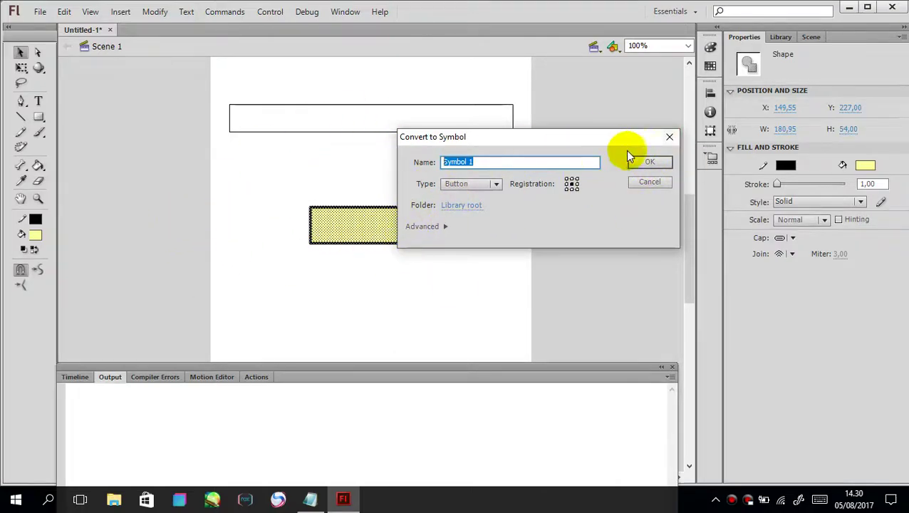
drag(570, 140, 553, 149)
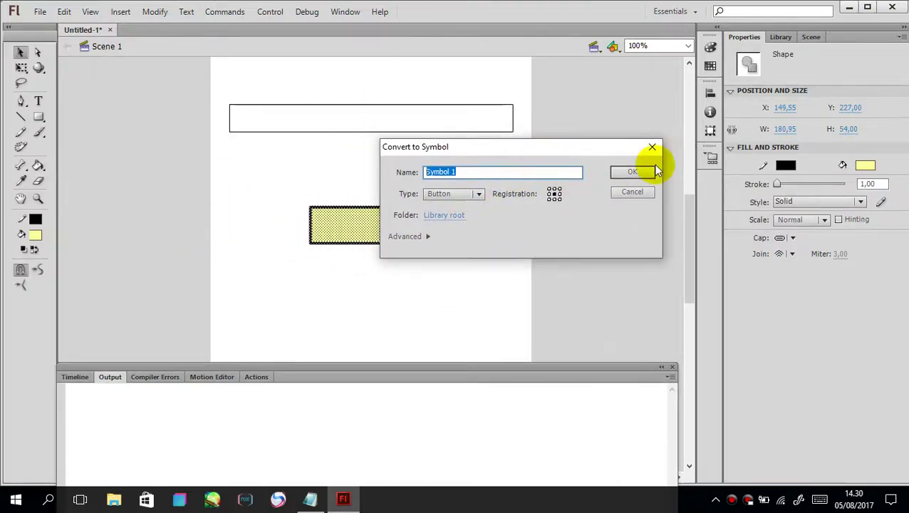
click(626, 176)
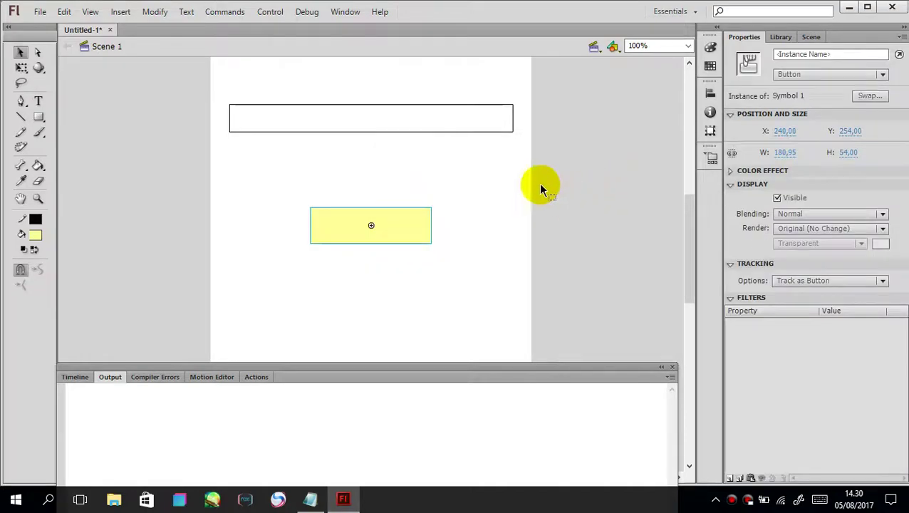
Look inside the yellow button symbol in edit mode and return to Scene 1
double_click(399, 232)
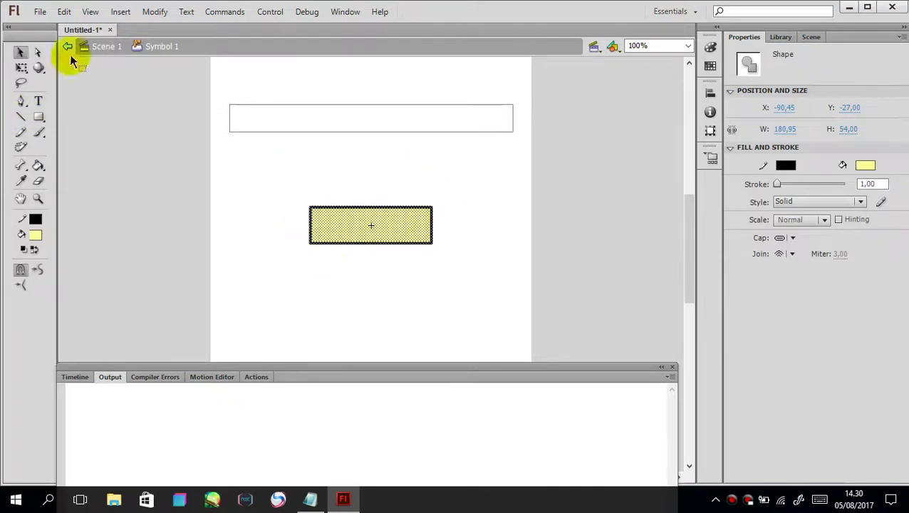
click(91, 45)
click(406, 268)
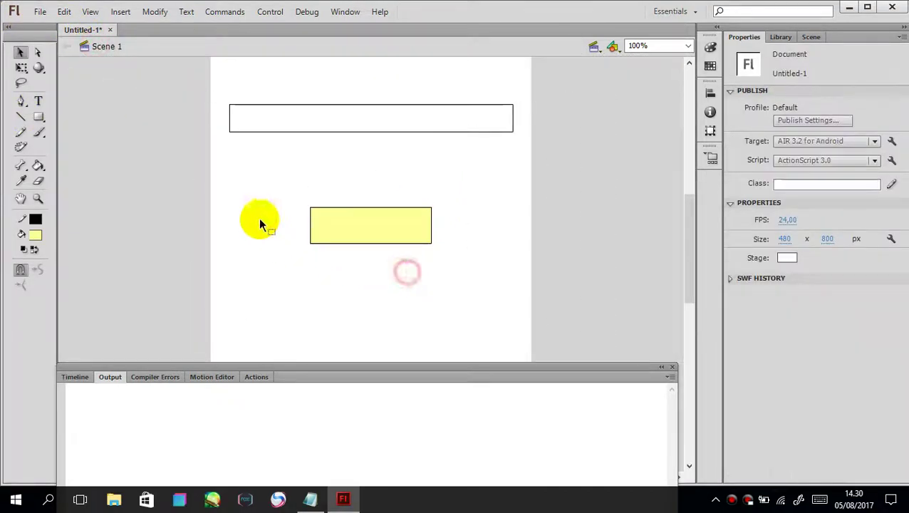
Add a dynamic text field about 104 px wide inside the yellow button symbol, reading Sentuh in black
double_click(377, 225)
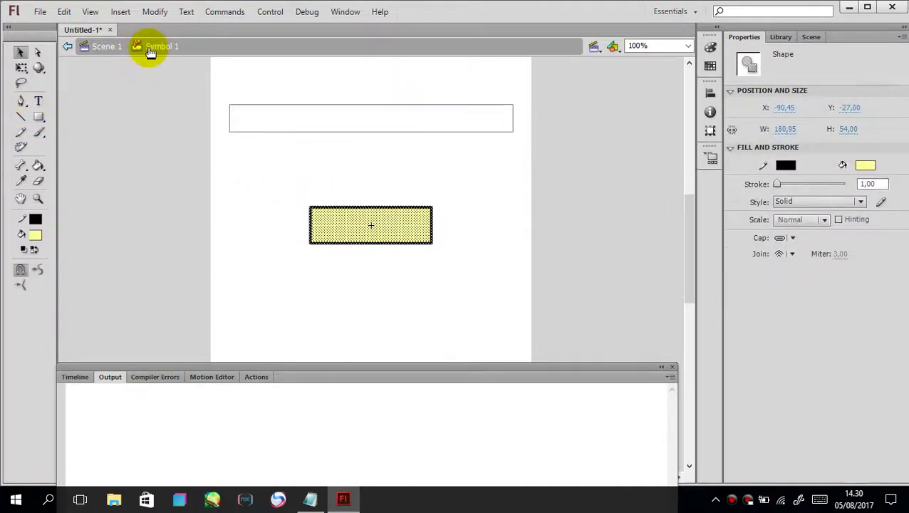
click(39, 101)
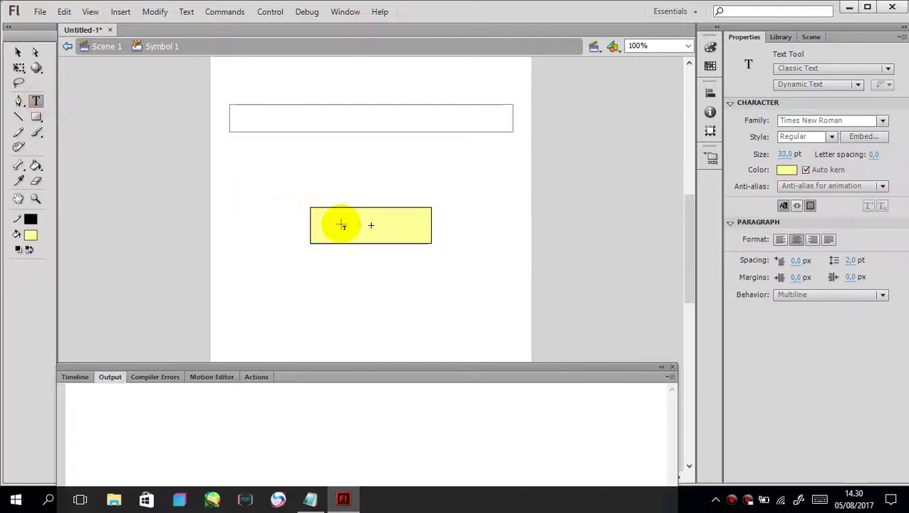
drag(326, 224, 396, 227)
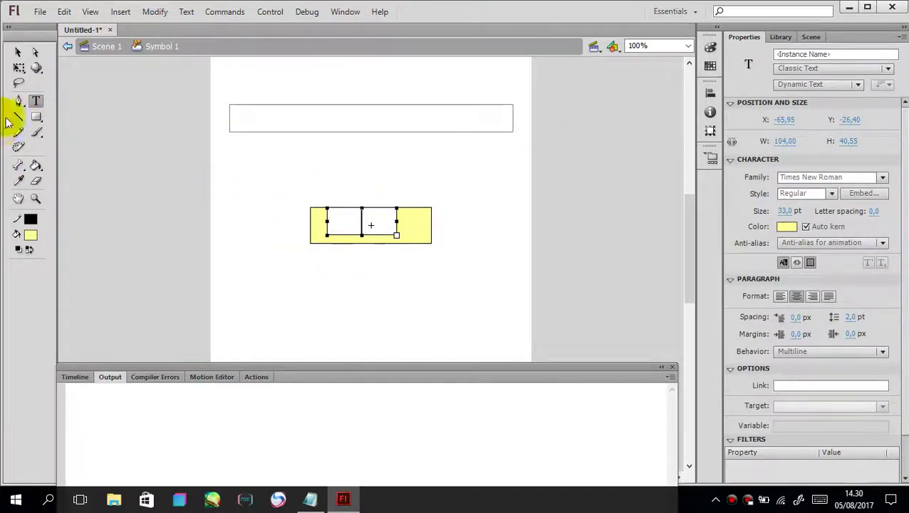
click(787, 227)
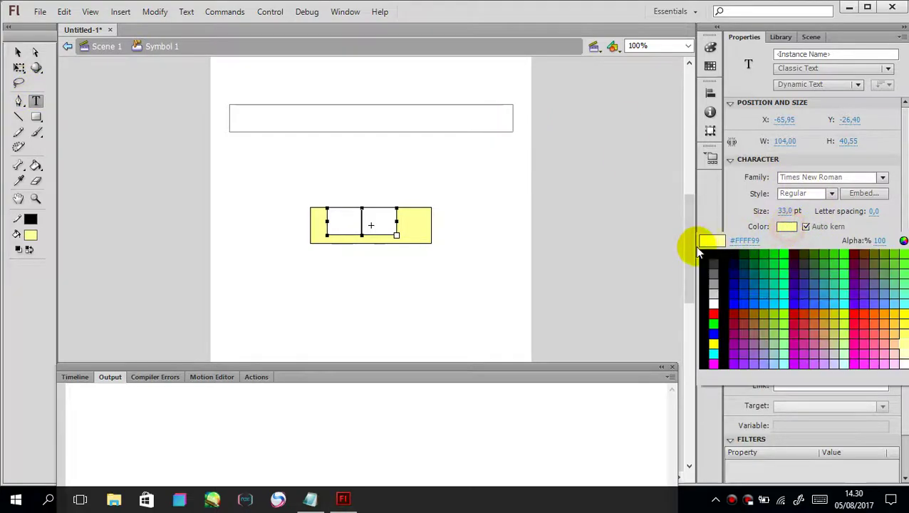
click(711, 256)
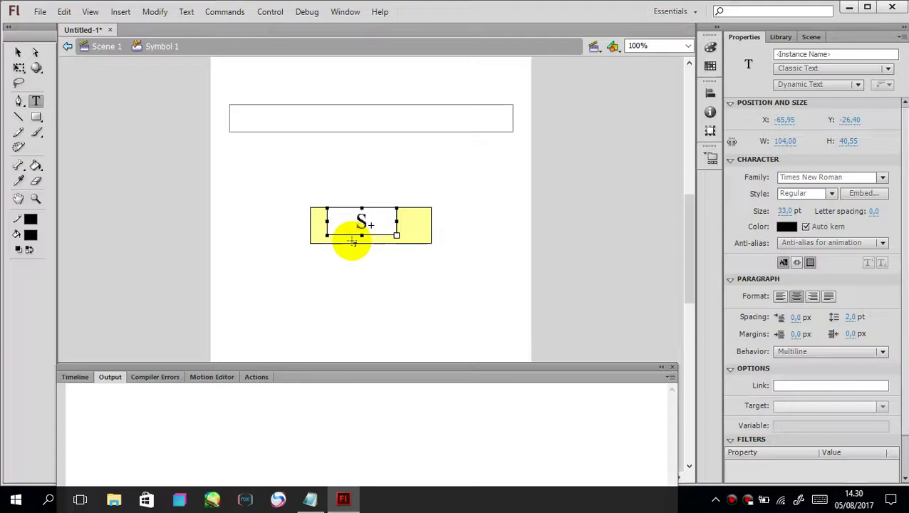
text(uh)
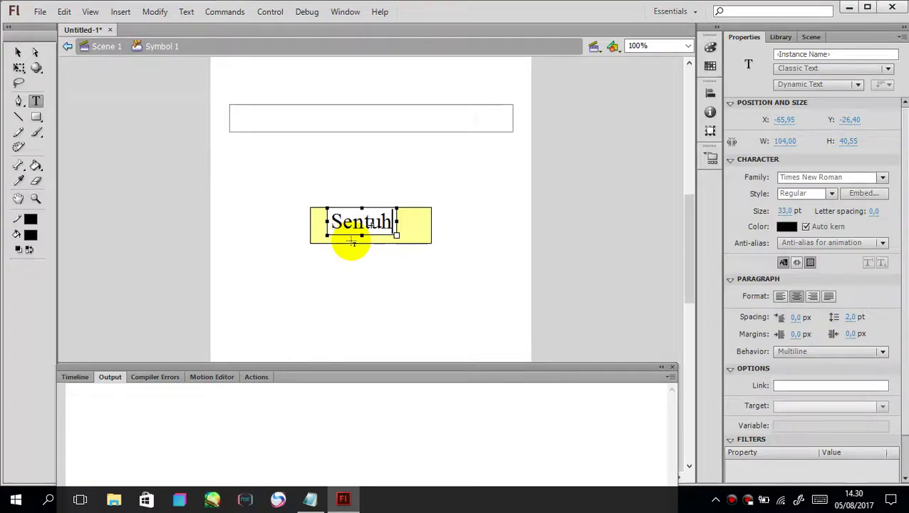
Nudge the Sentuh text 7 px down and about 9 px to the right within the yellow rectangle
click(18, 57)
click(413, 235)
click(361, 226)
key(Down)
key(Down)
key(Down)
key(Down)
key(Down)
key(Down)
key(Down)
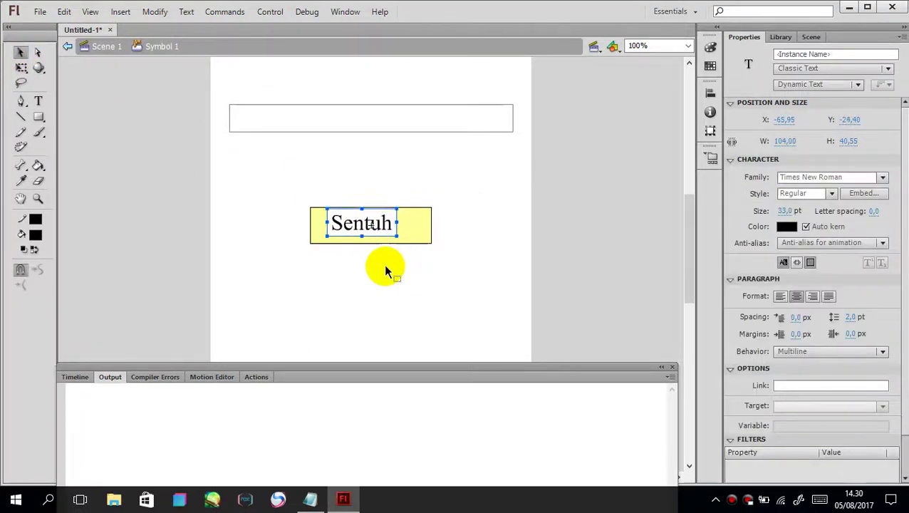
key(Right)
key(Right)
key(Right)
key(Right)
key(Right)
key(Right)
key(Right)
key(Right)
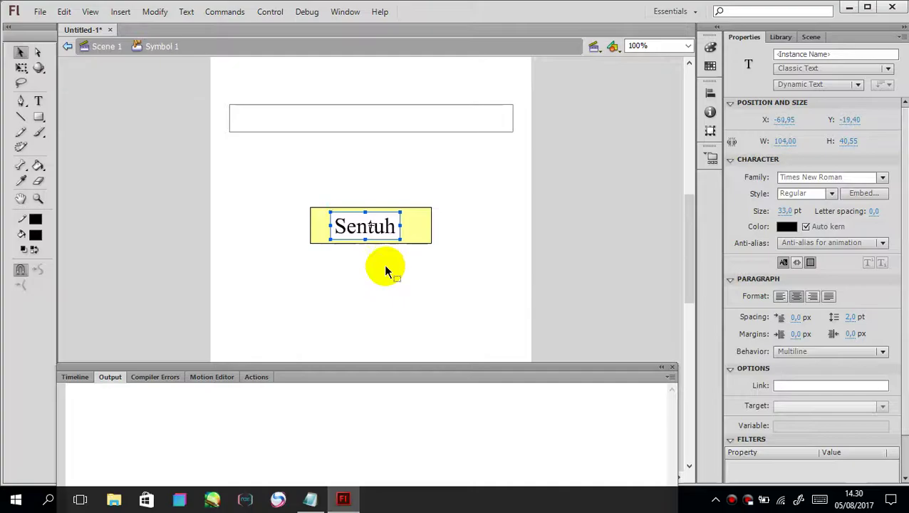
key(Right)
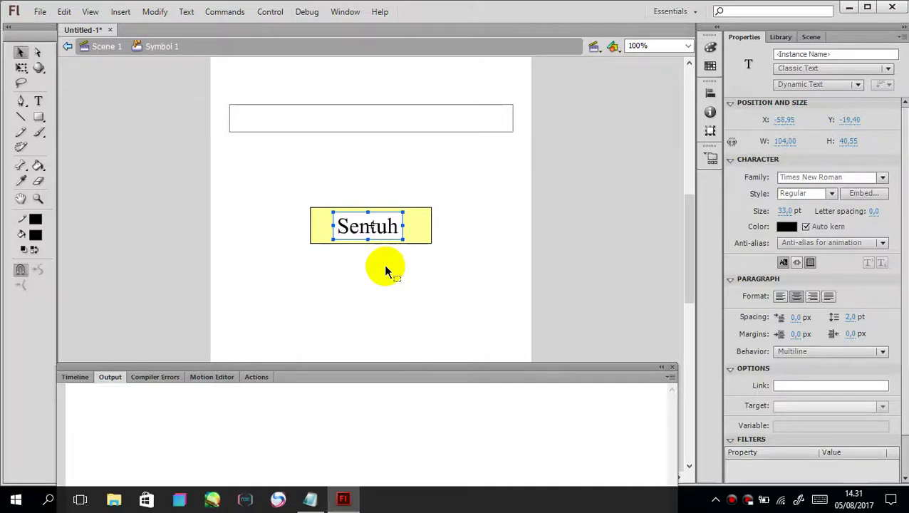
Center the Sentuh text horizontally on the yellow rectangle using Align to stage
click(709, 93)
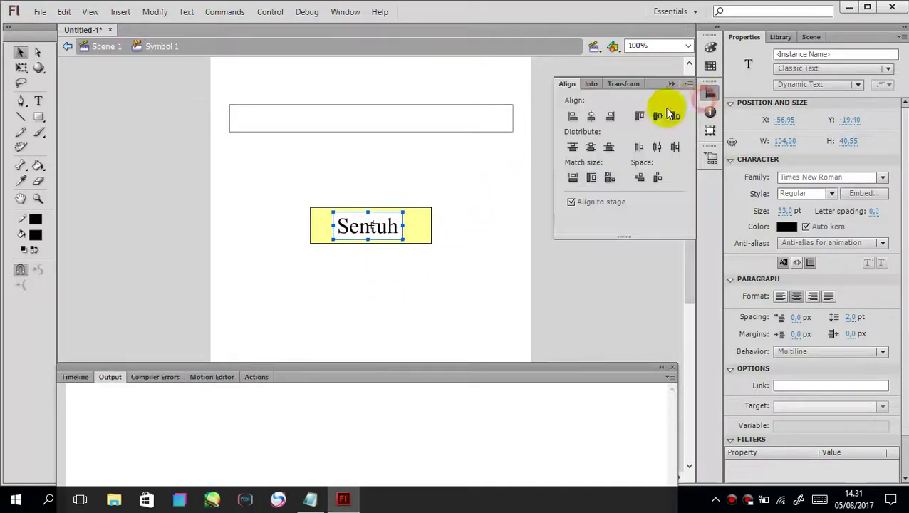
click(593, 117)
click(442, 277)
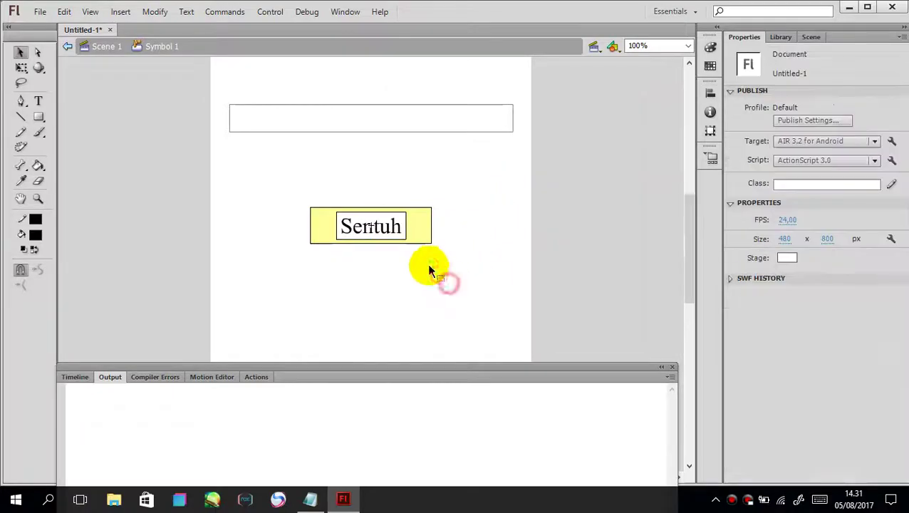
Change the Sentuh label from dynamic to Static Text
click(388, 238)
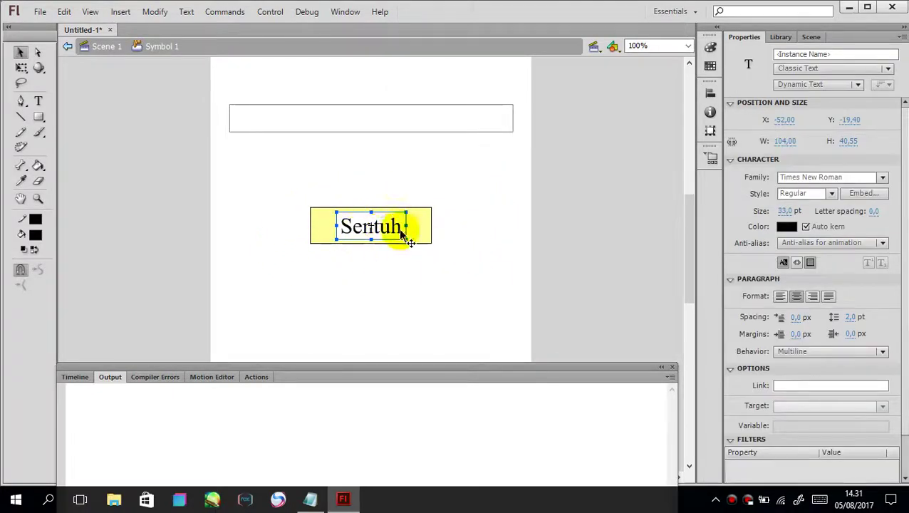
click(857, 84)
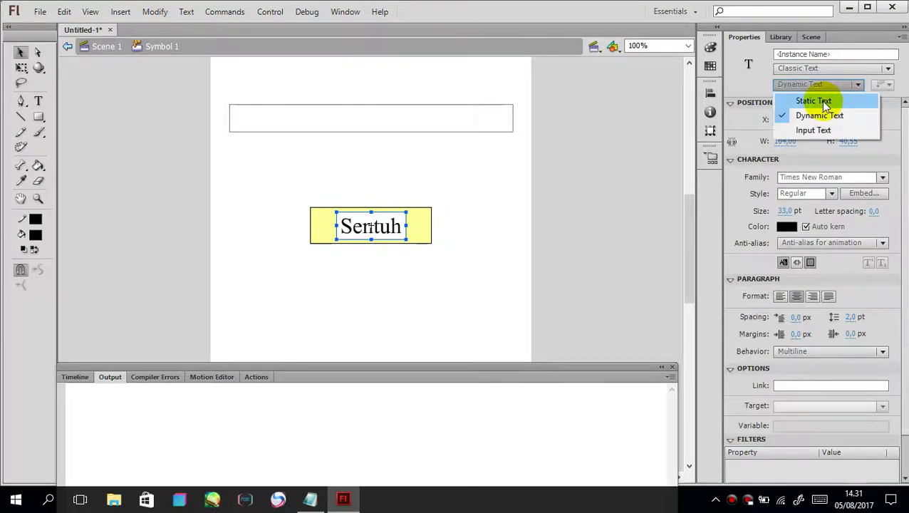
click(815, 101)
click(473, 261)
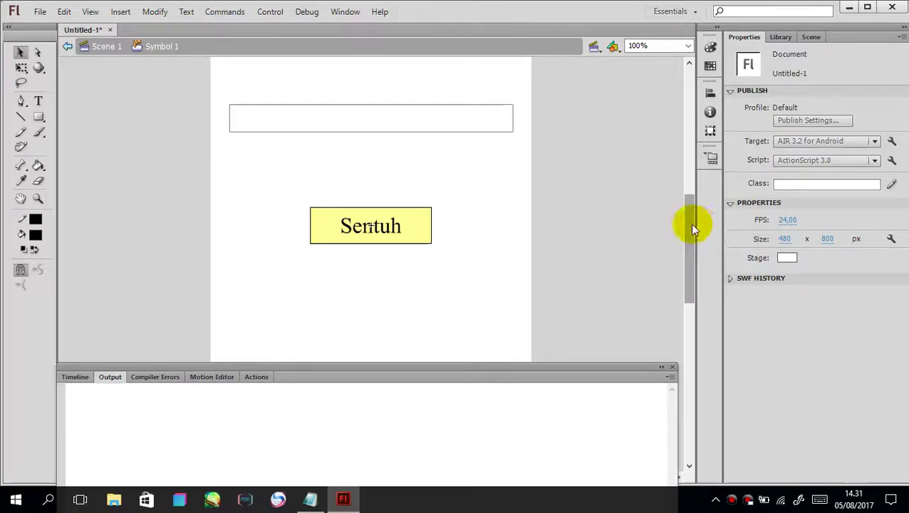
Return to Scene 1 and move the Sentuh button straight down to about Y 329 px
drag(690, 223, 690, 238)
drag(286, 154, 371, 90)
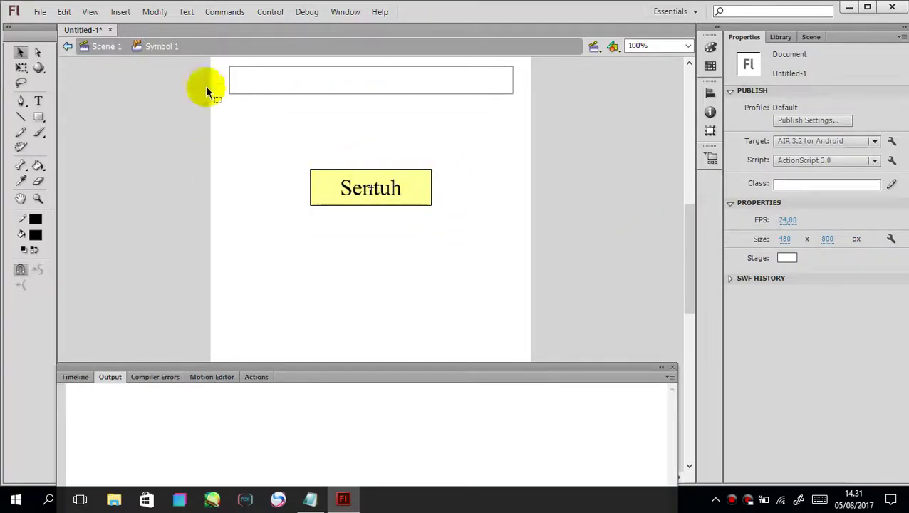
click(105, 47)
click(404, 191)
drag(287, 157, 465, 237)
drag(420, 196, 421, 255)
click(460, 227)
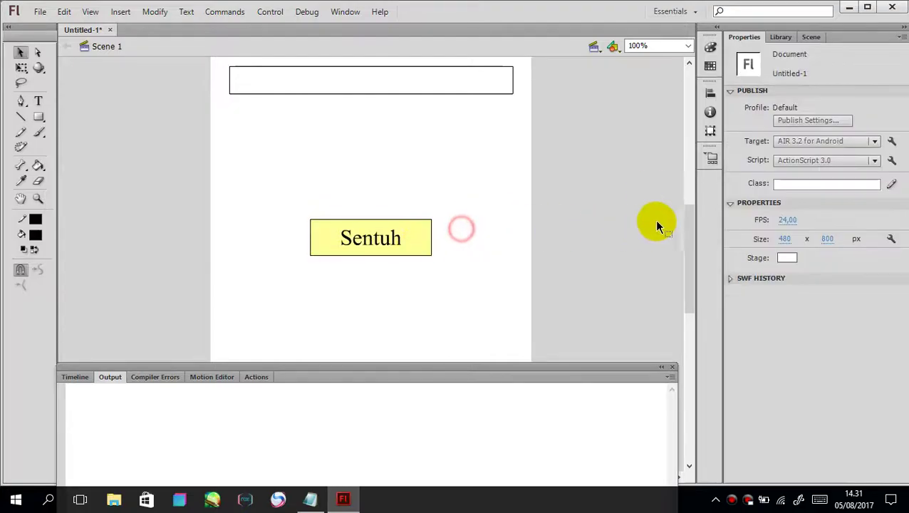
Fit the stage in the window and give the dynamic text field the instance name tulisan
click(689, 47)
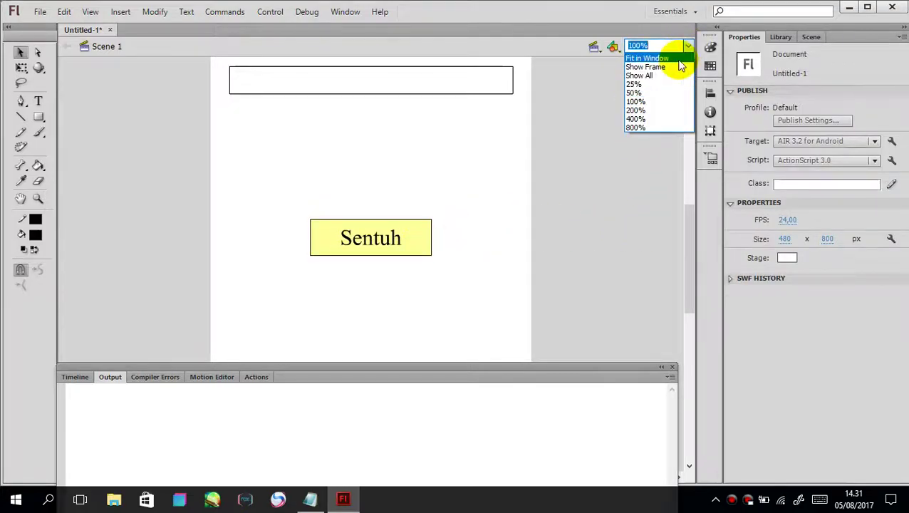
click(679, 59)
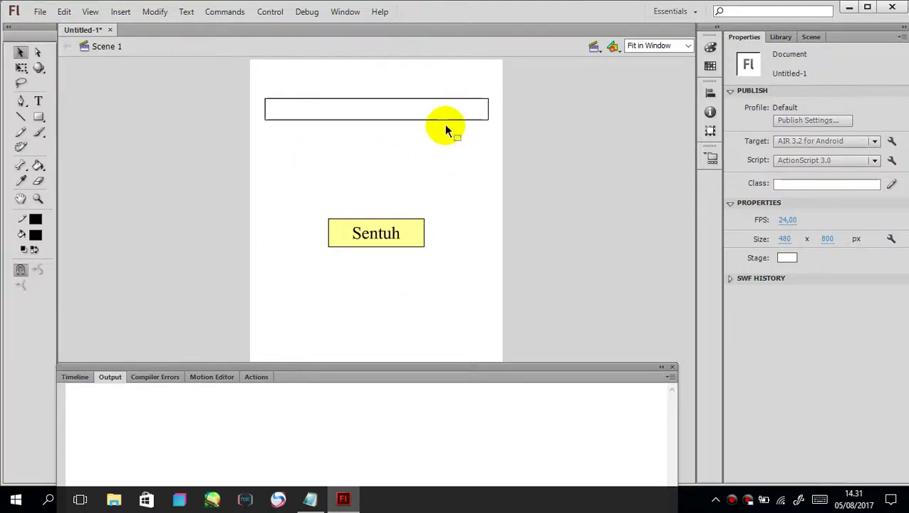
click(406, 110)
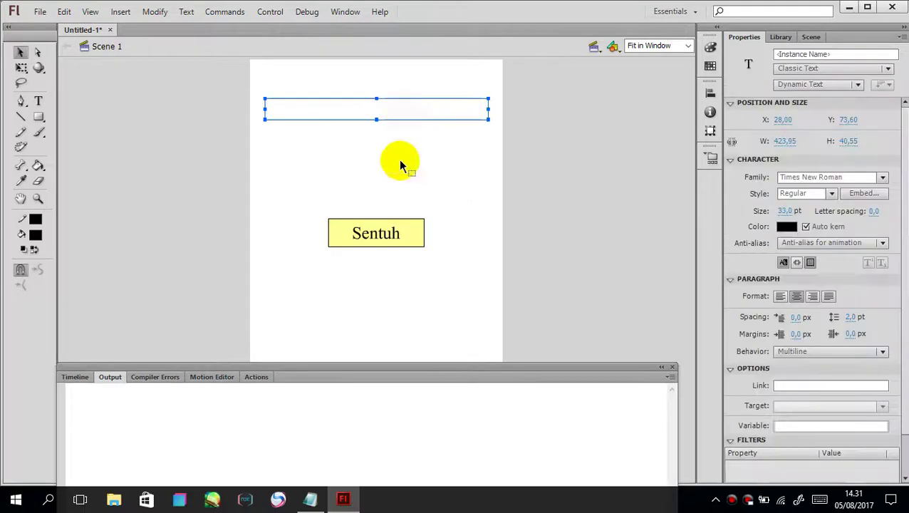
click(464, 212)
click(465, 106)
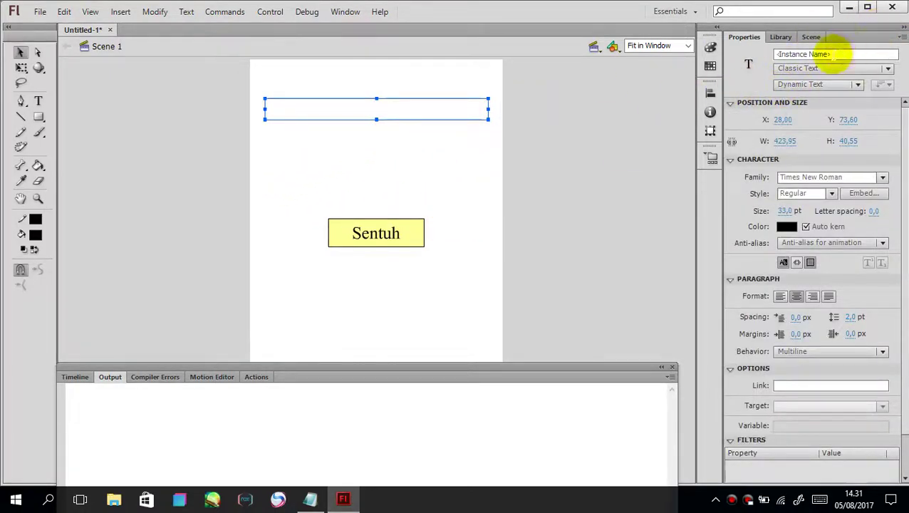
click(835, 54)
text(tul)
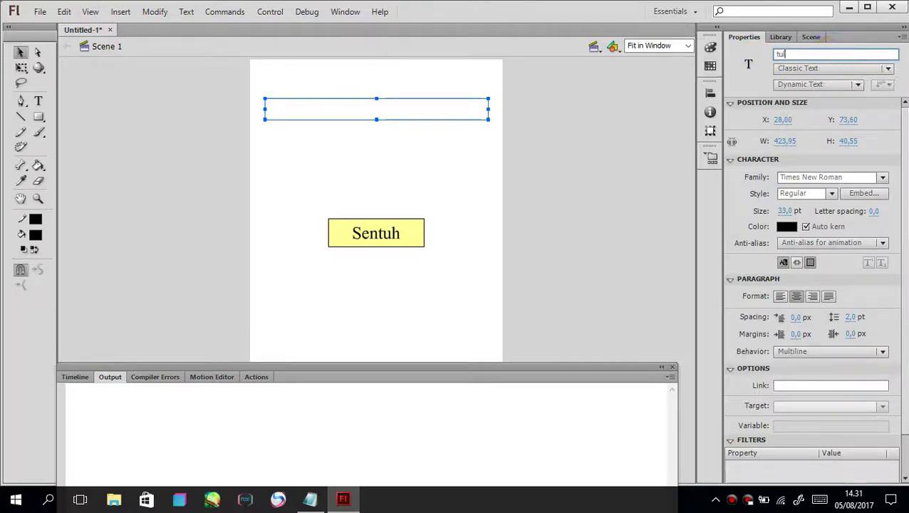
click(753, 59)
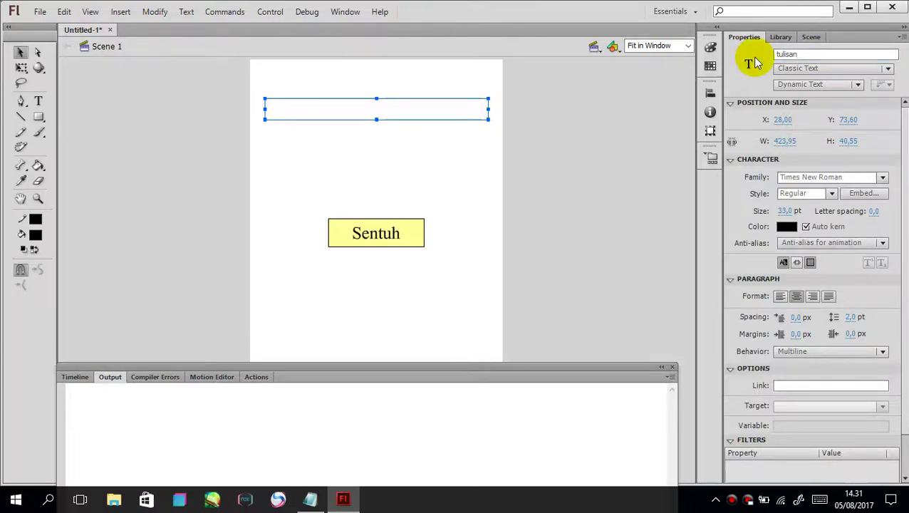
Give the yellow Sentuh button the instance name sentuh
click(385, 198)
click(398, 240)
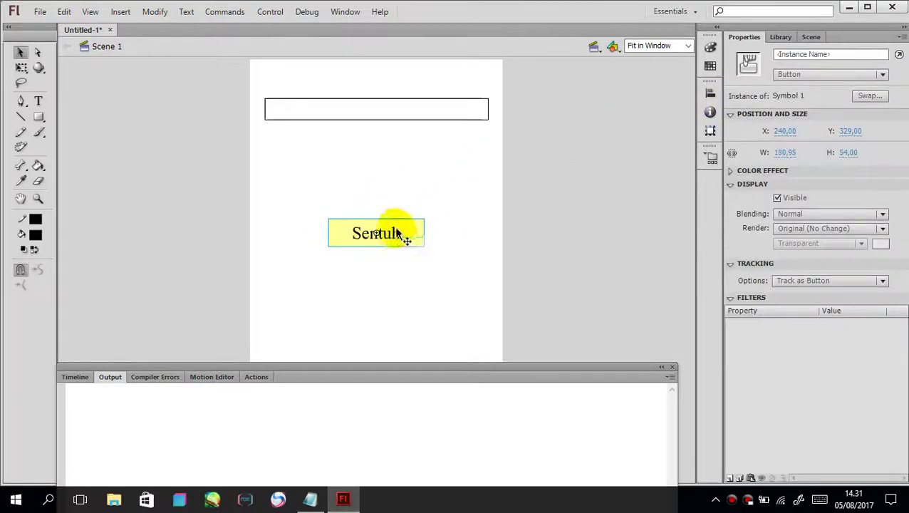
click(797, 55)
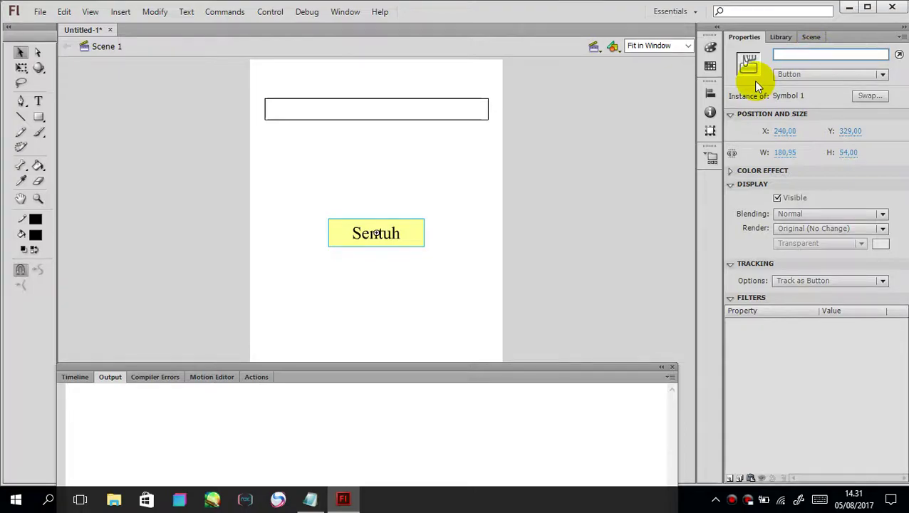
text(senu)
click(316, 312)
Apply the Mouse Click Event code snippet from Event Handlers to the sentuh button
click(391, 236)
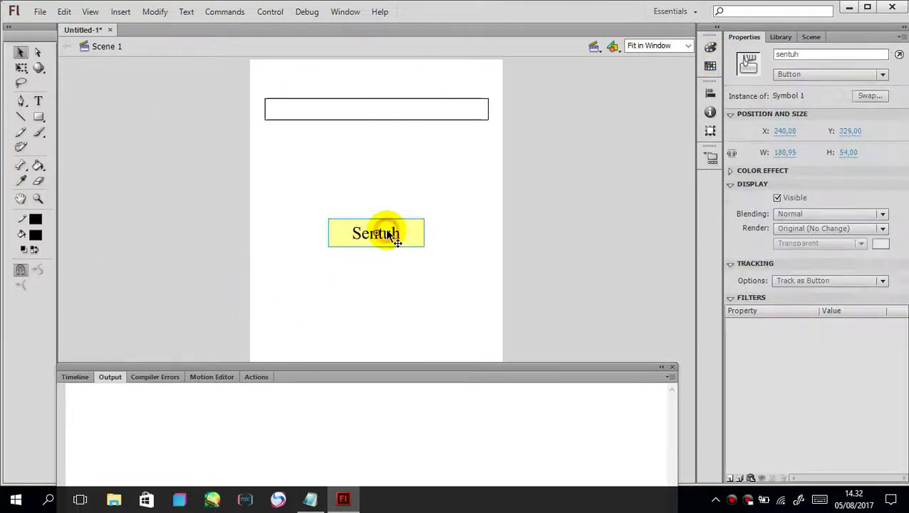
right_click(388, 233)
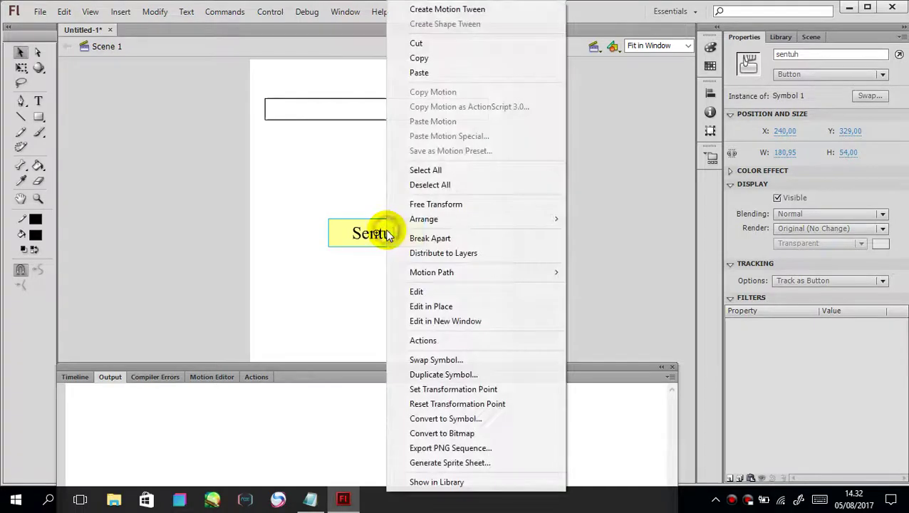
click(439, 344)
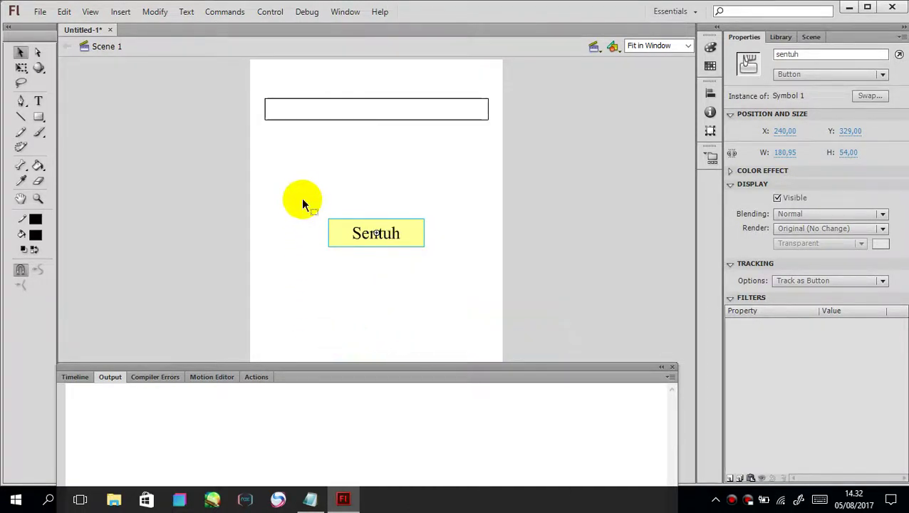
drag(438, 365, 445, 294)
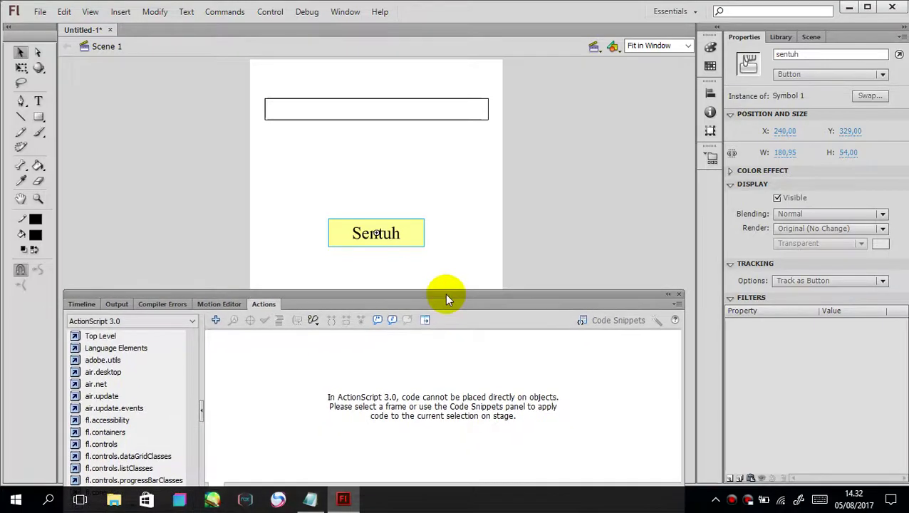
click(602, 320)
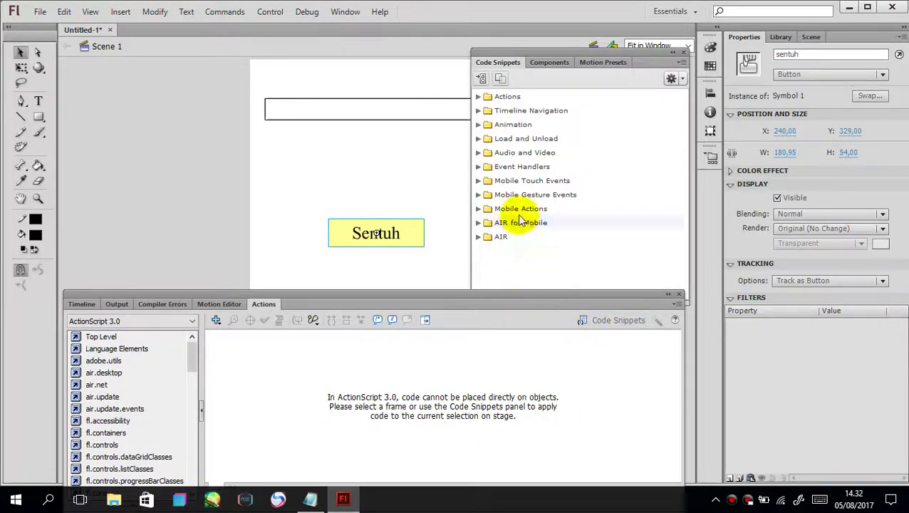
click(480, 168)
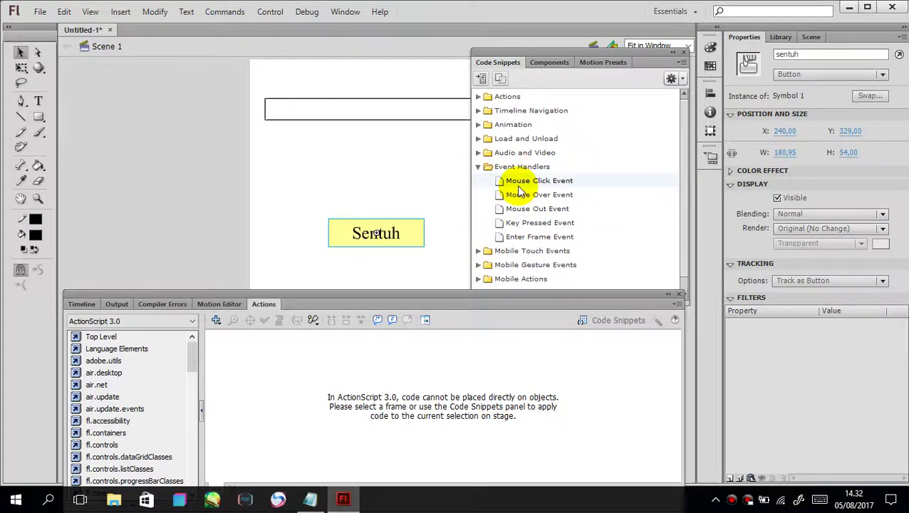
double_click(519, 188)
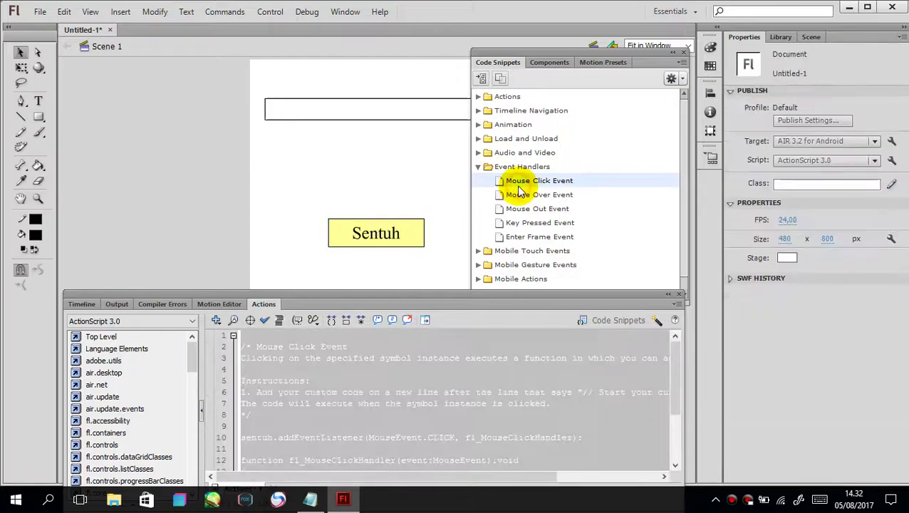
Delete the instruction comment block above the event listener line in the generated script
click(288, 347)
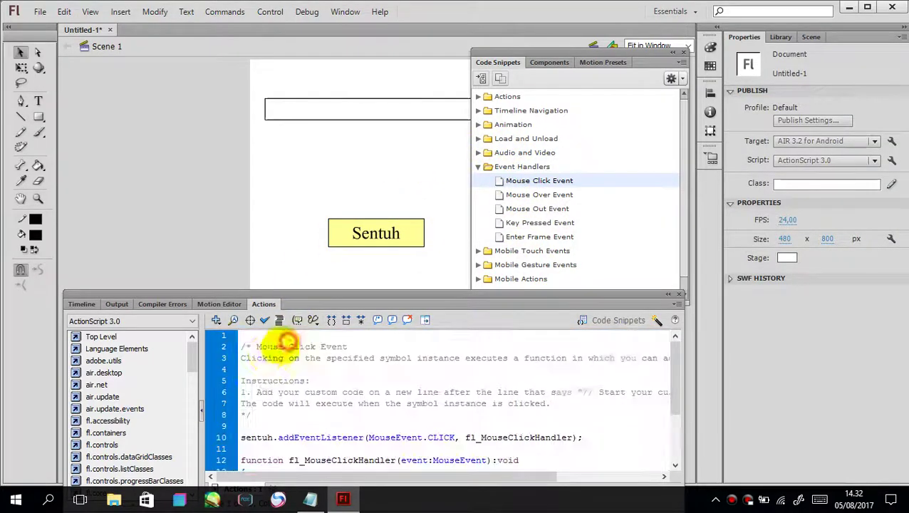
mouse_move(240, 347)
mouse_down()
mouse_move(245, 361)
mouse_move(342, 415)
mouse_move(245, 388)
mouse_move(235, 335)
mouse_move(240, 351)
mouse_up()
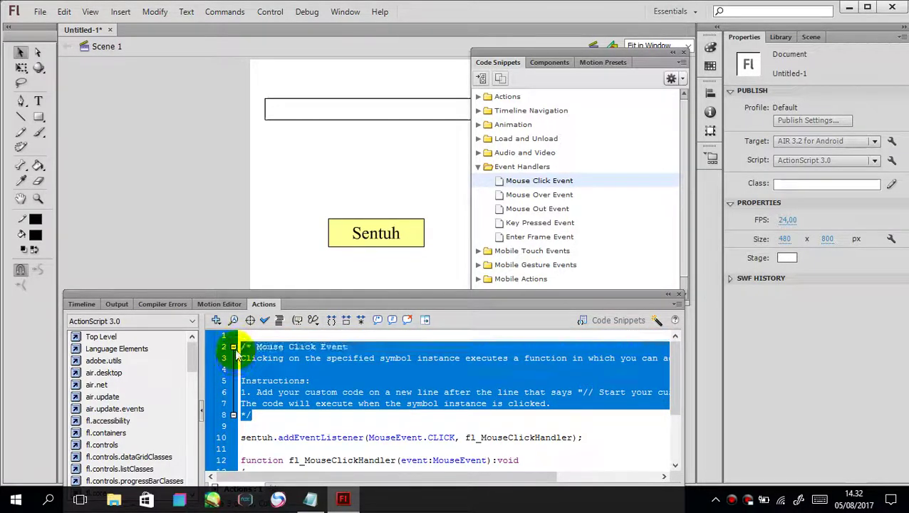
key(Delete)
key(Delete)
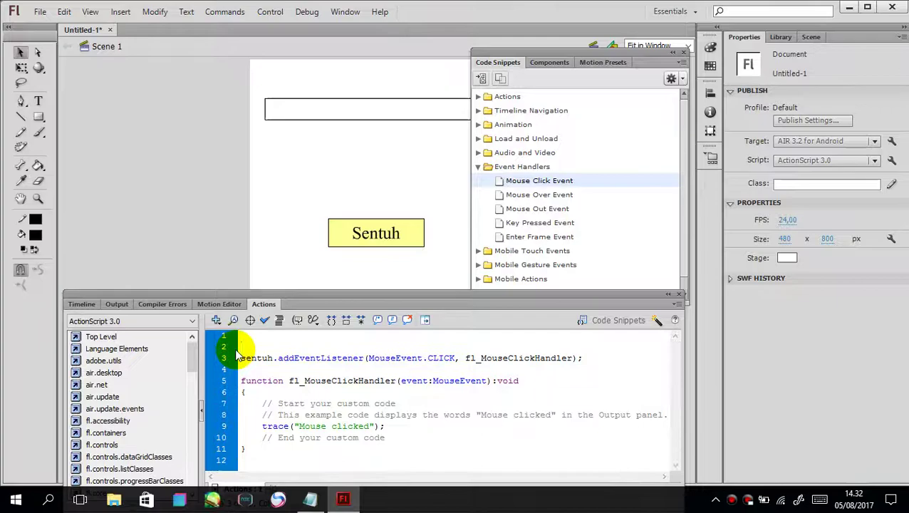
drag(260, 403, 419, 459)
click(419, 458)
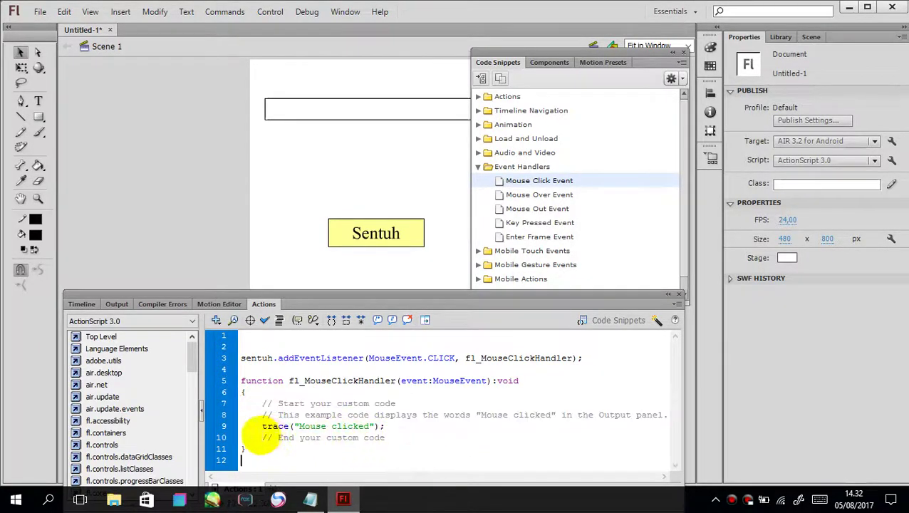
Replace the placeholder comments and trace line inside the click handler with sentuh.text='Hello Dunia';
mouse_move(253, 427)
mouse_down()
mouse_move(435, 426)
mouse_move(264, 426)
mouse_move(416, 426)
mouse_move(406, 426)
mouse_up()
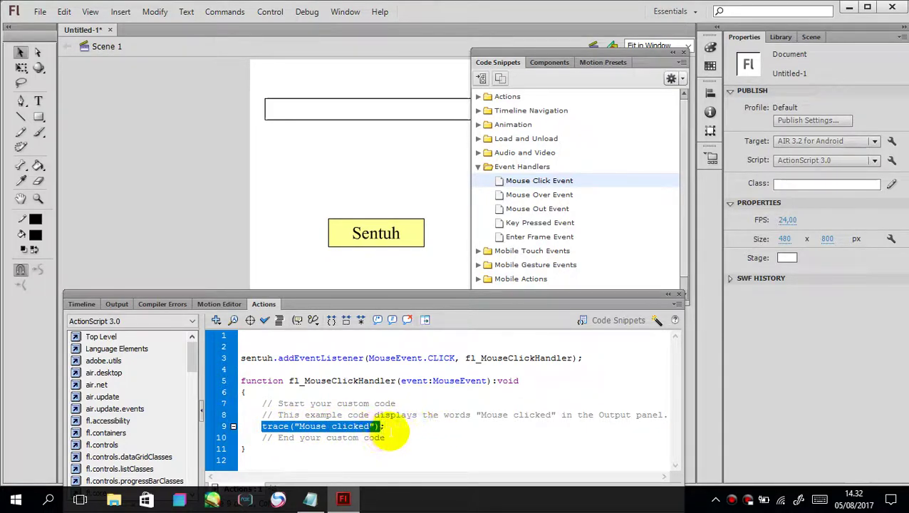
click(405, 429)
drag(261, 403, 626, 417)
click(244, 448)
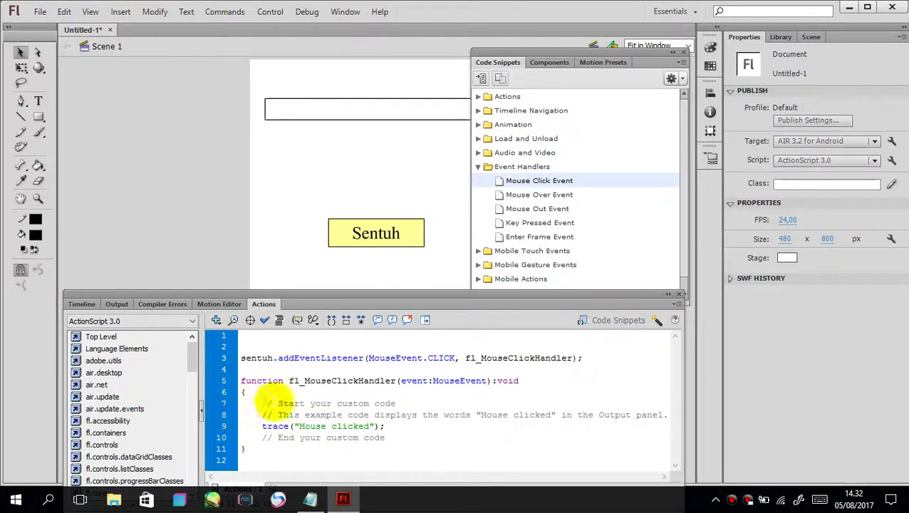
drag(260, 403, 412, 437)
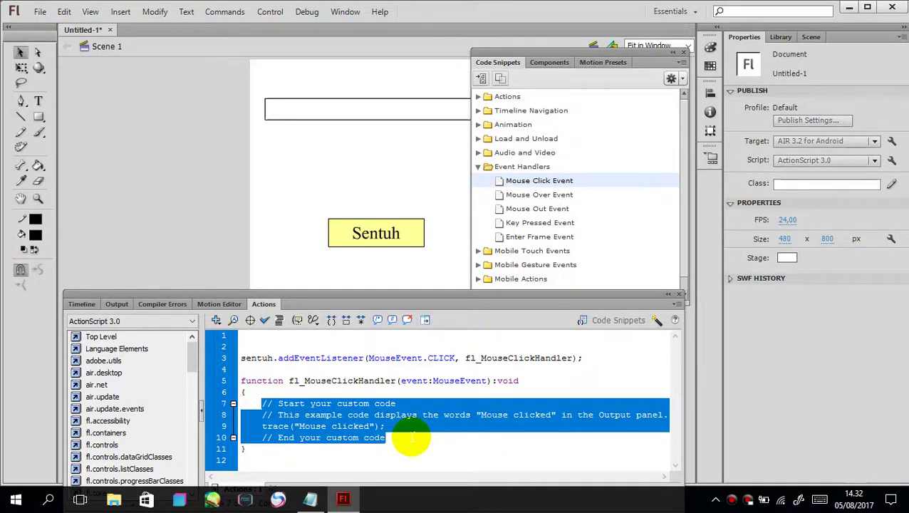
key(Delete)
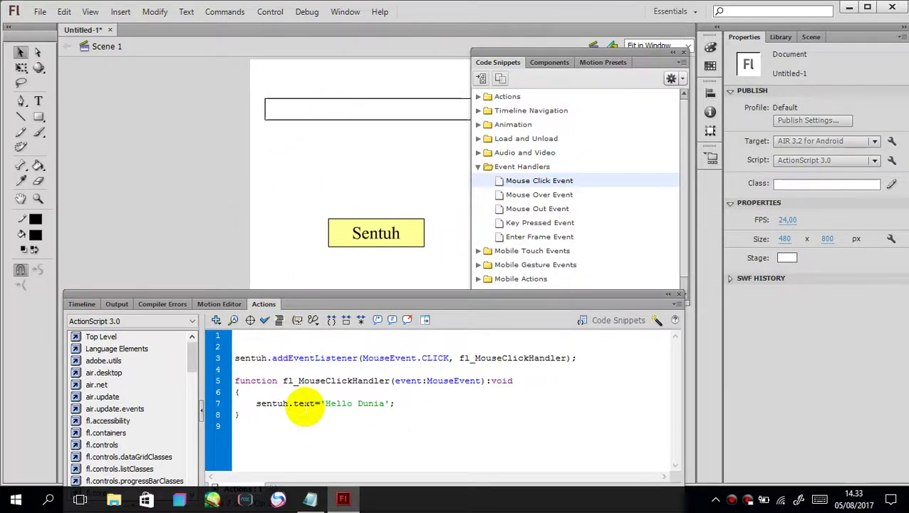
Change the target of the Hello Dunia text assignment in the click handler to tulisan
double_click(304, 404)
double_click(338, 403)
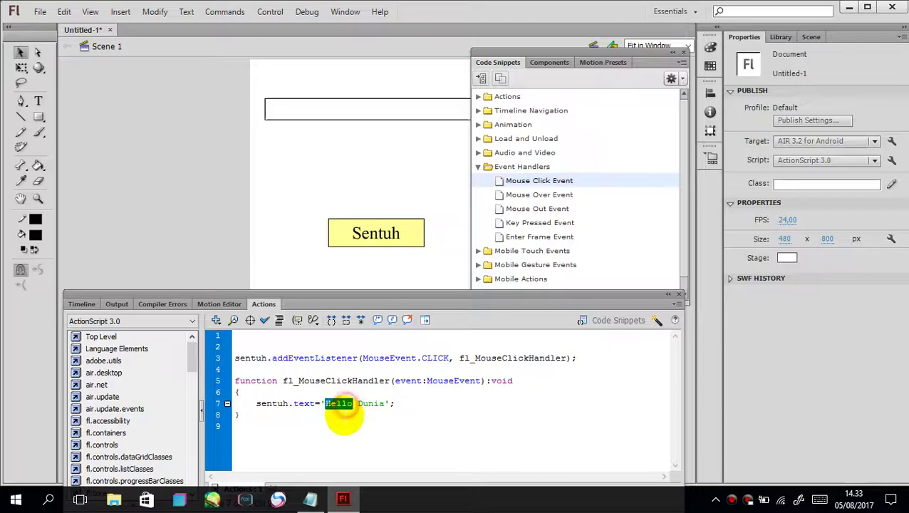
double_click(371, 404)
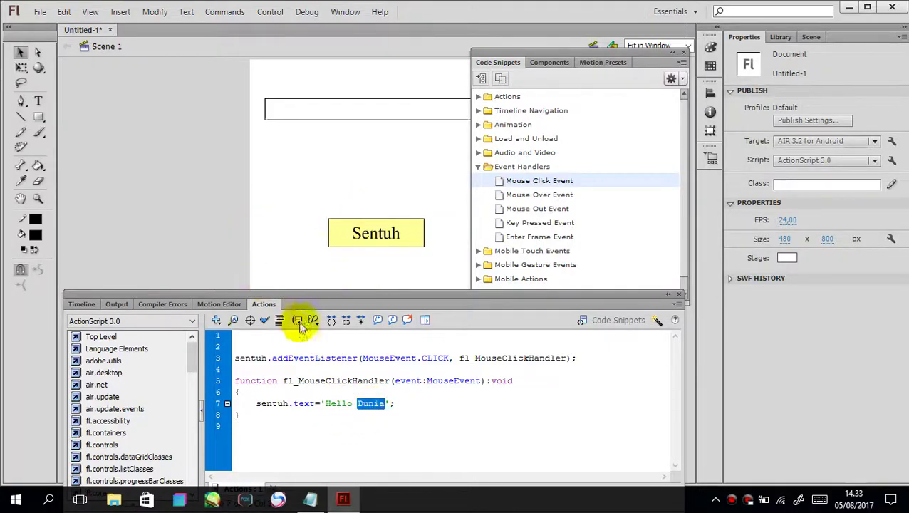
double_click(253, 358)
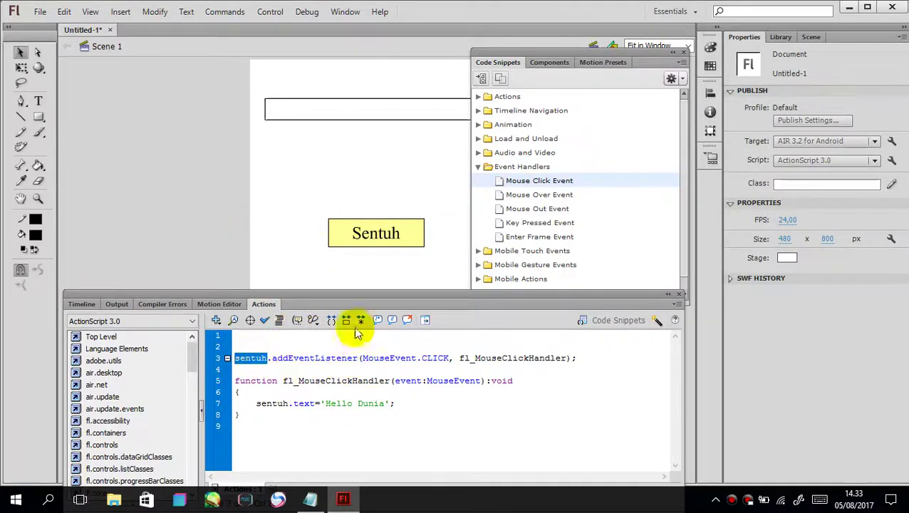
double_click(324, 380)
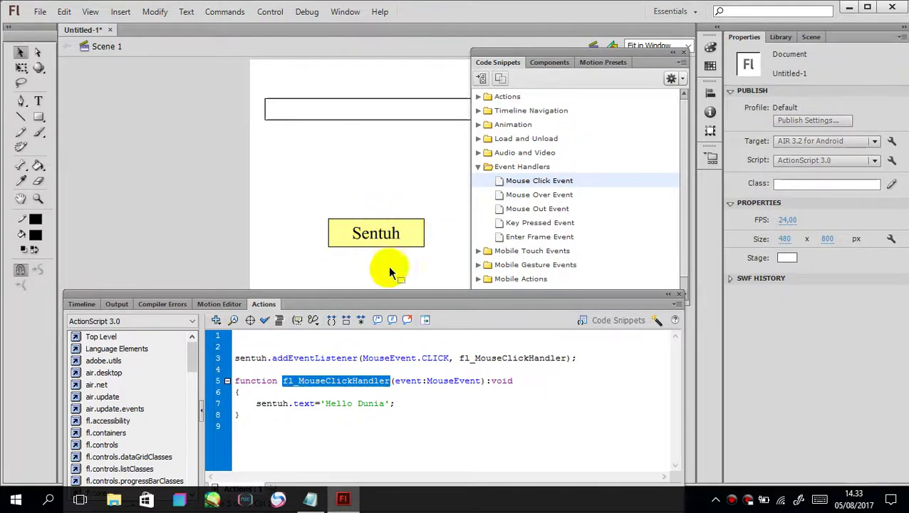
double_click(339, 404)
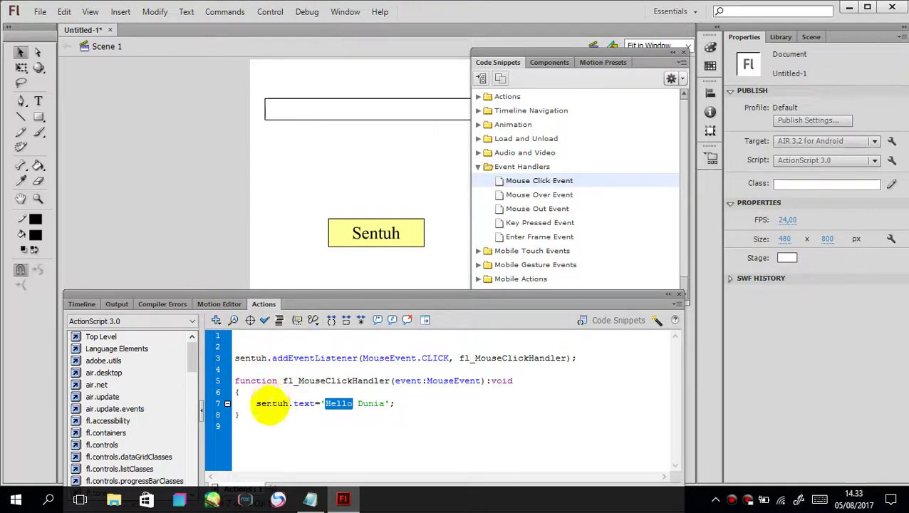
double_click(271, 403)
text(tulisan)
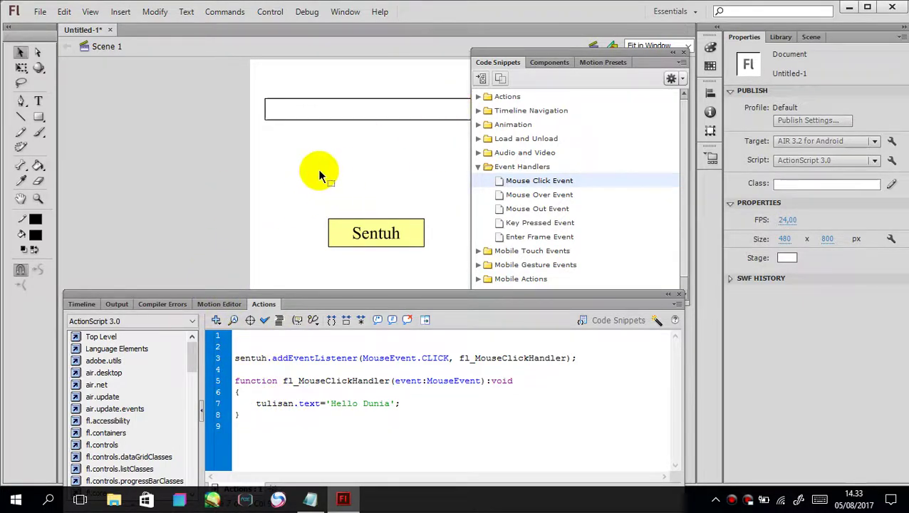
Check the instance names of the dynamic text field and the Sentuh button, and close the Code Snippets window
click(378, 181)
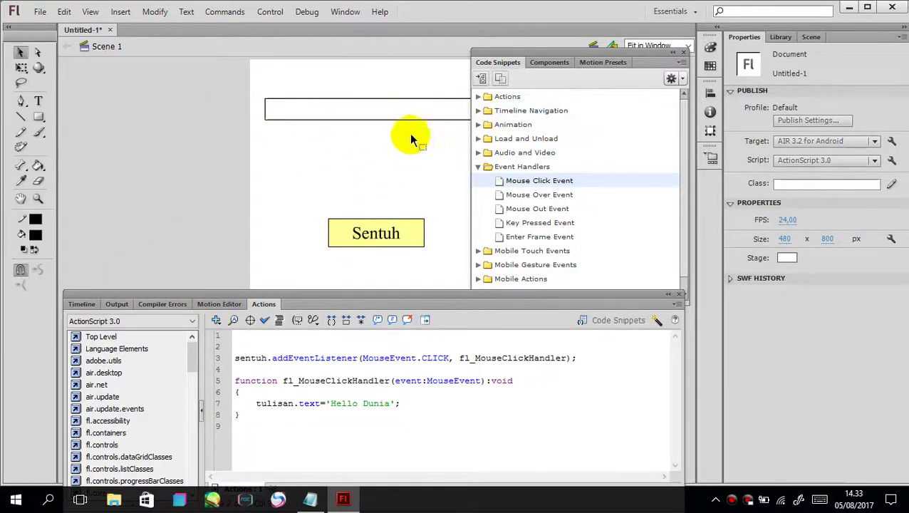
click(367, 120)
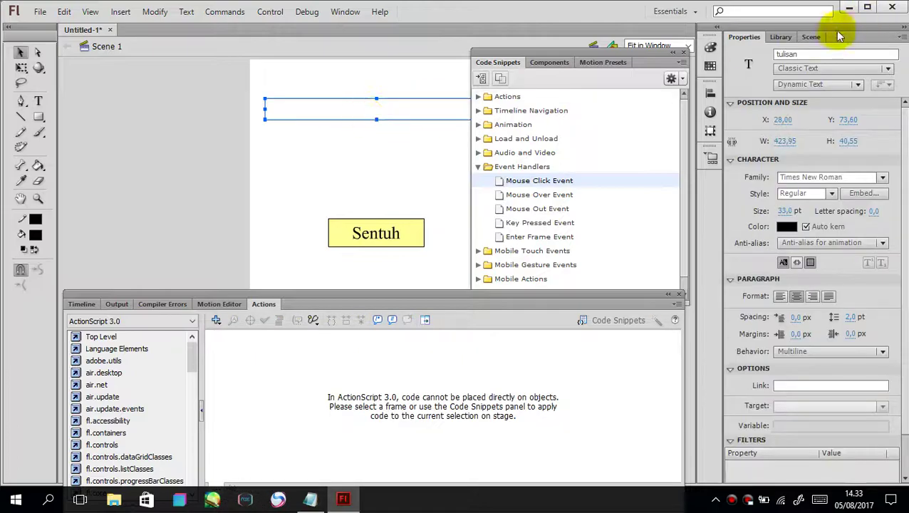
click(826, 54)
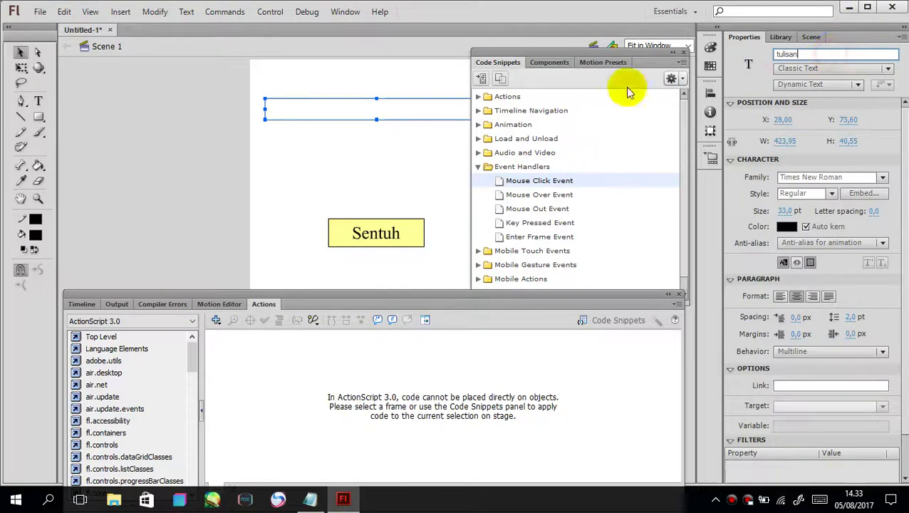
click(81, 304)
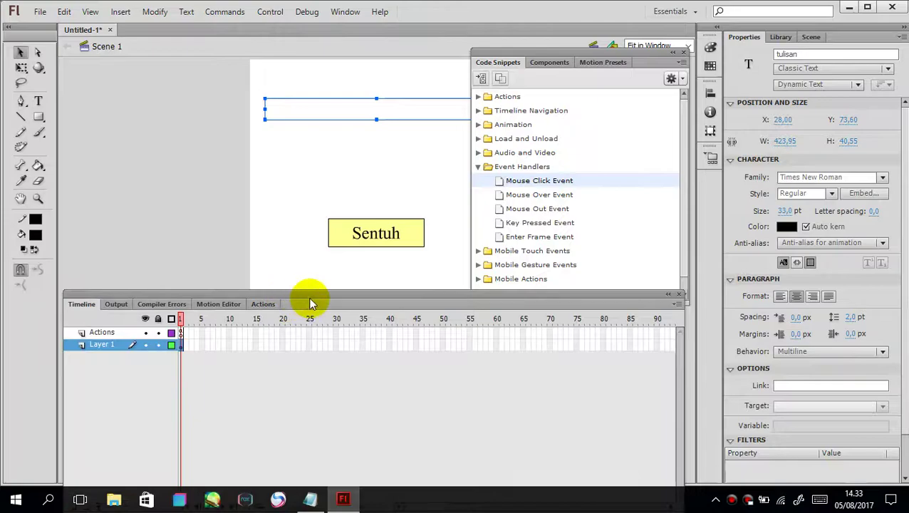
click(685, 53)
click(516, 174)
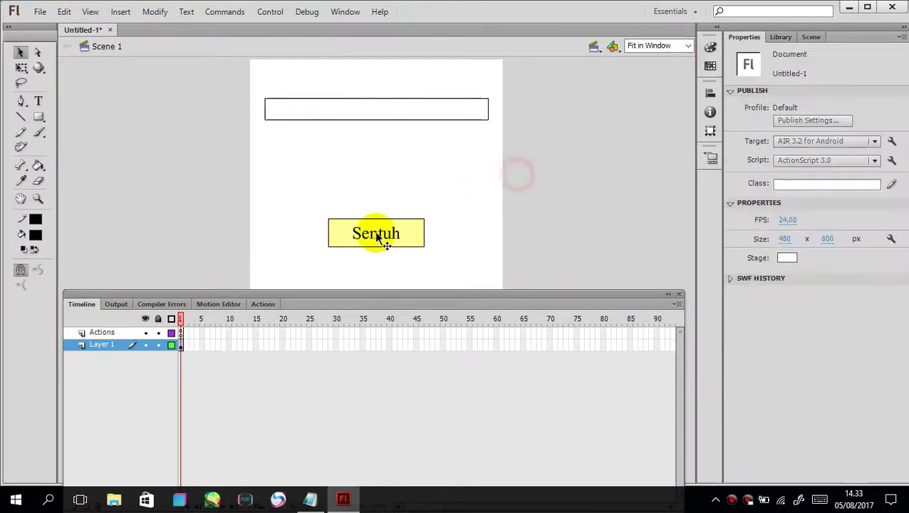
click(381, 239)
click(450, 105)
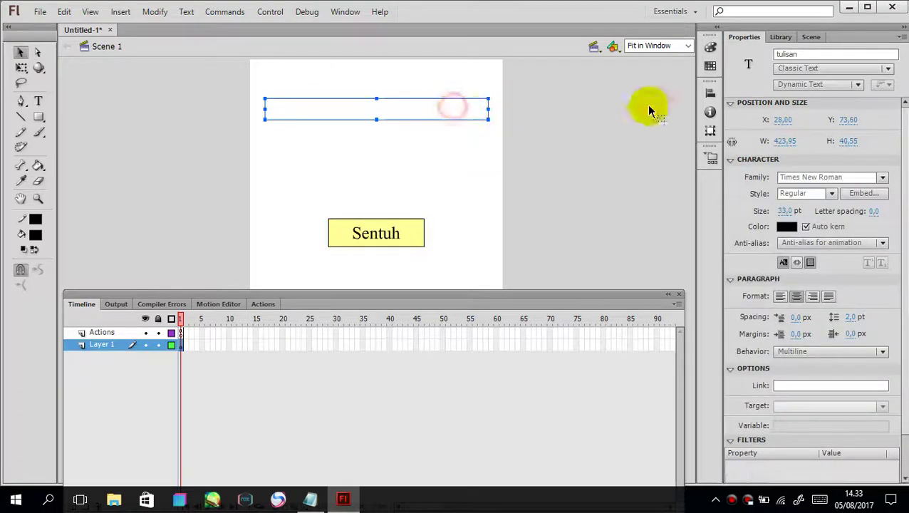
click(360, 233)
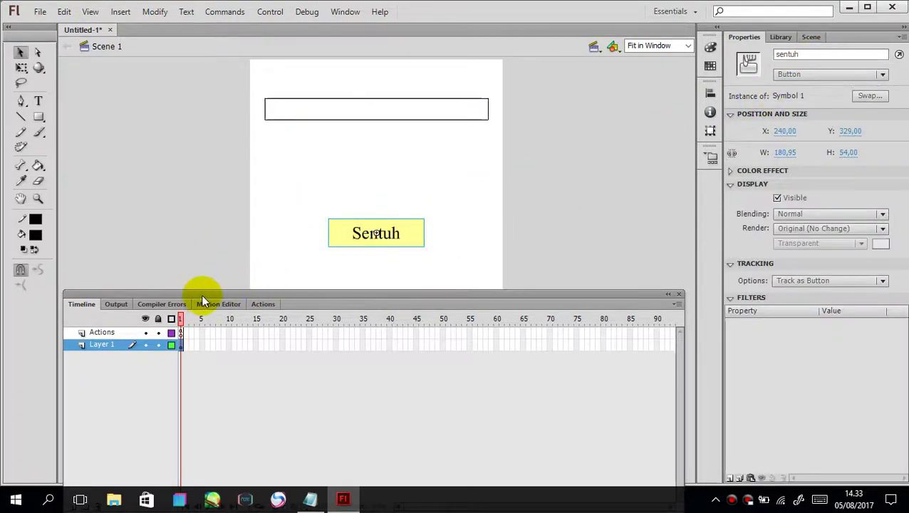
click(303, 156)
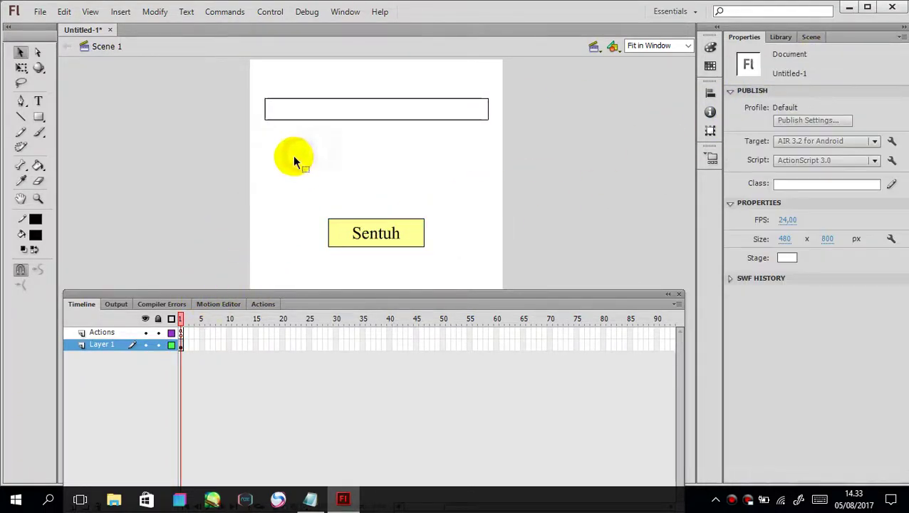
Open the script on frame 1 of the Actions layer and delete the two blank lines above the event listener
click(182, 332)
right_click(182, 333)
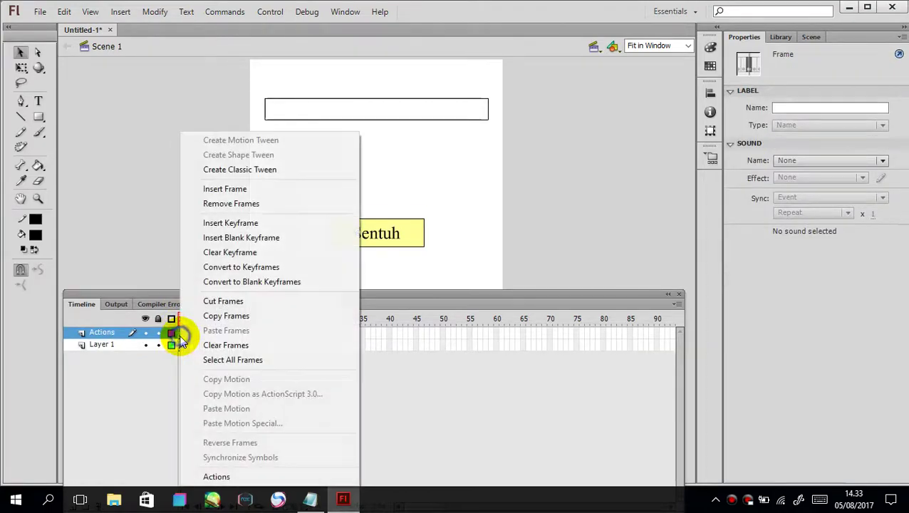
click(216, 473)
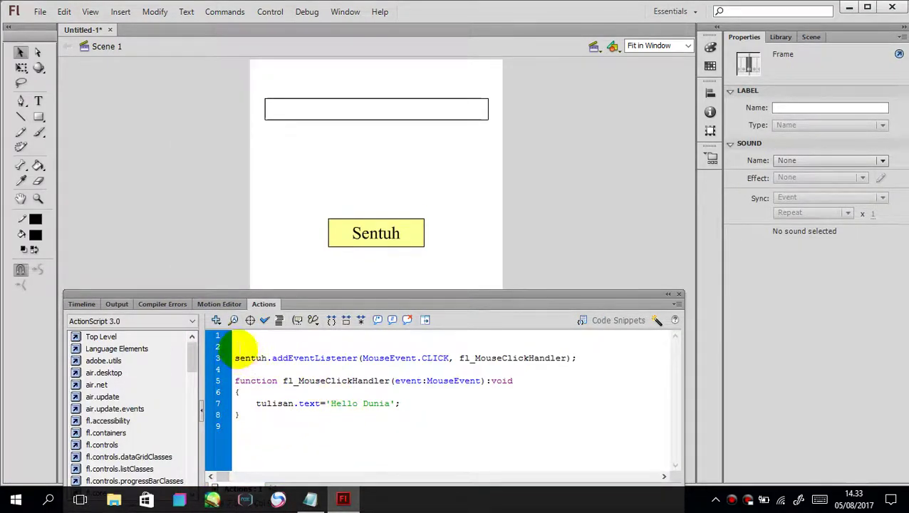
click(237, 348)
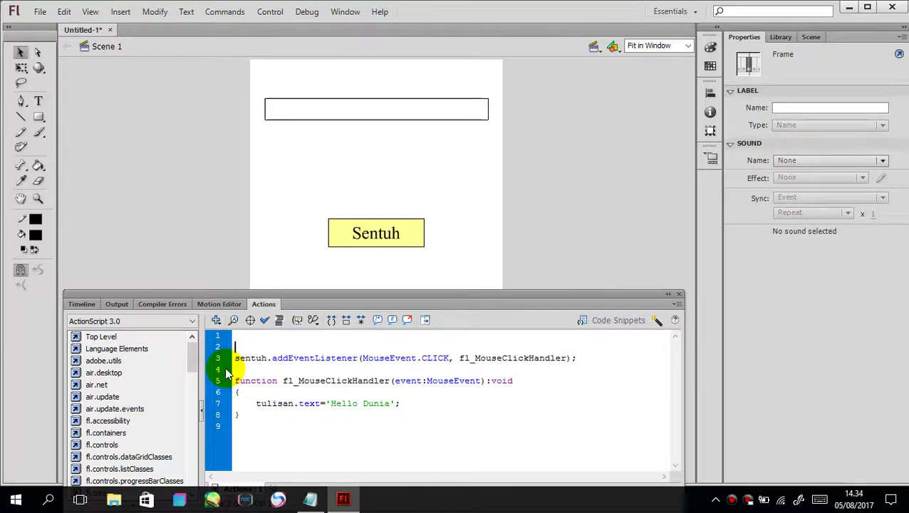
key(BackSpace)
key(BackSpace)
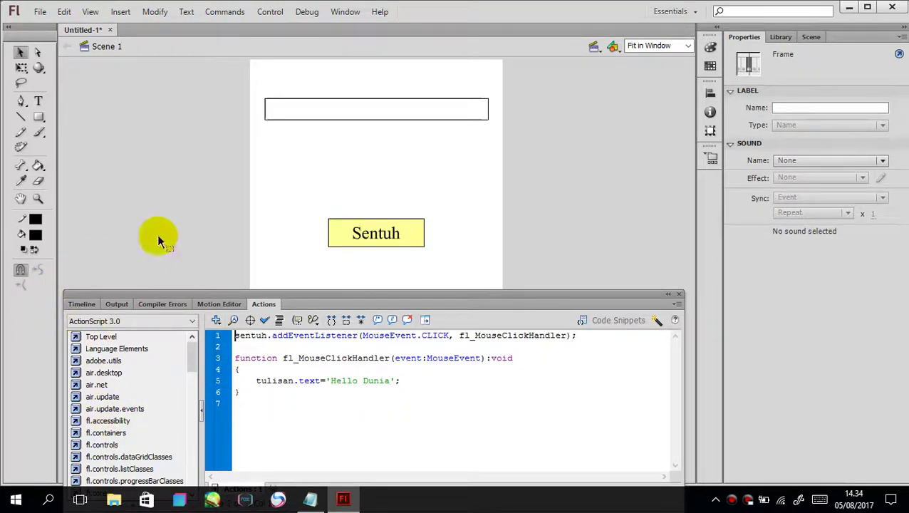
Test the movie in the simulator, trigger the Sentuh button, highlight the text field's content, and close the test
click(257, 177)
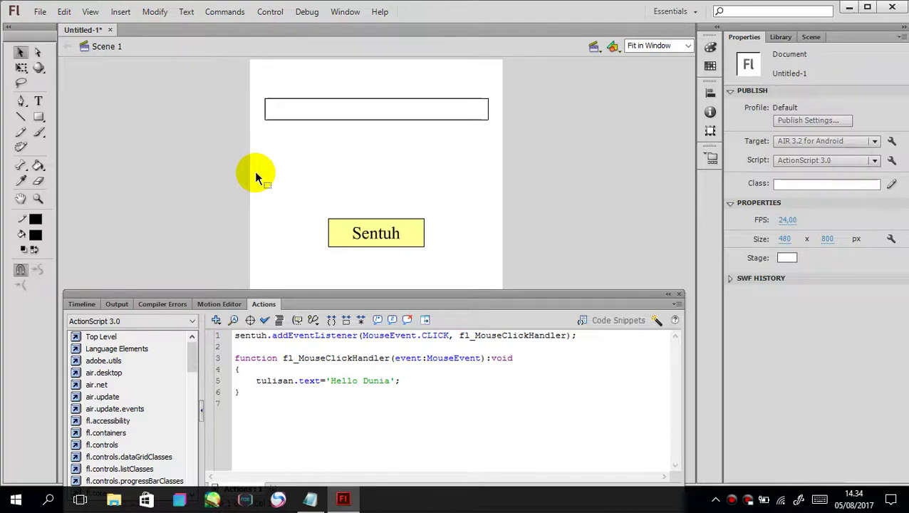
key(ctrl+Return)
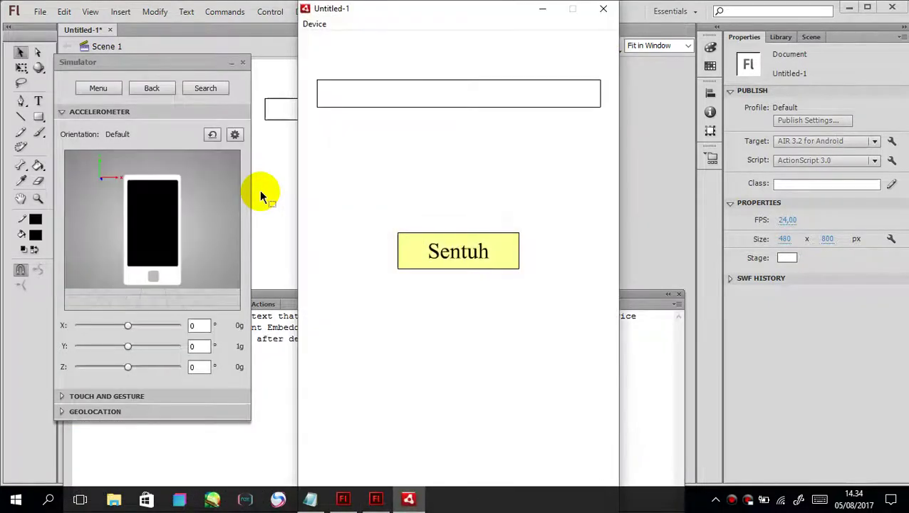
click(451, 241)
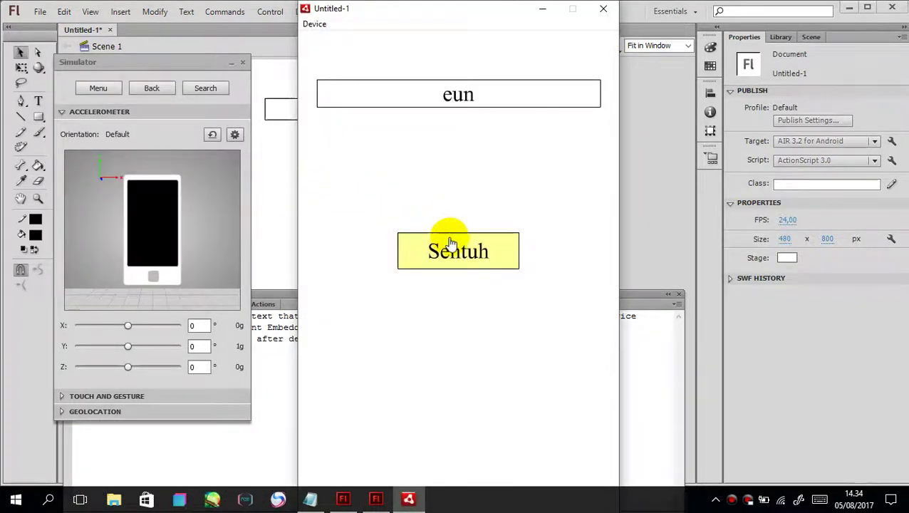
click(428, 95)
drag(421, 98, 505, 93)
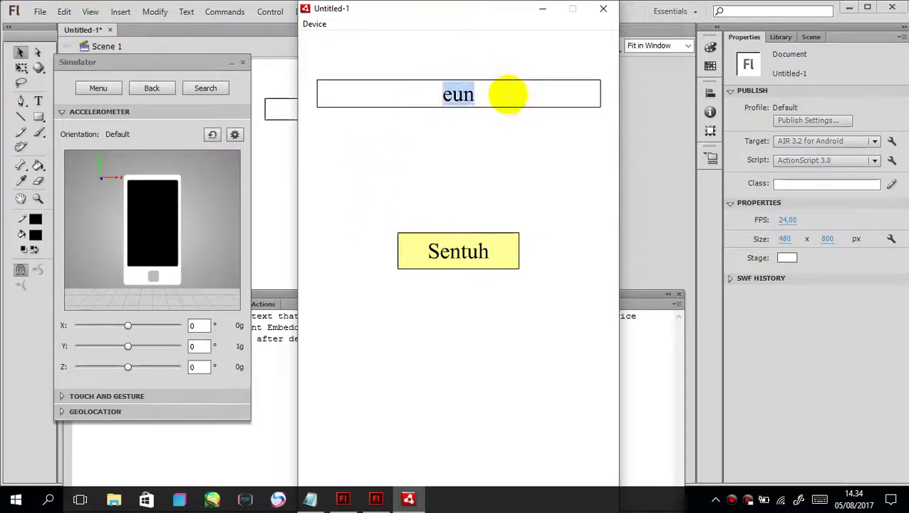
click(604, 10)
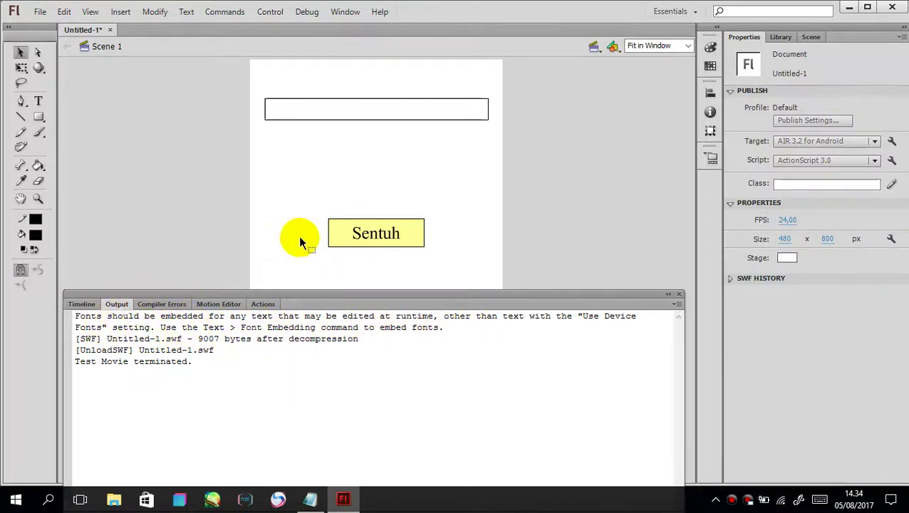
Embed the All character range of Times New Roman Regular for the dynamic text field
click(342, 116)
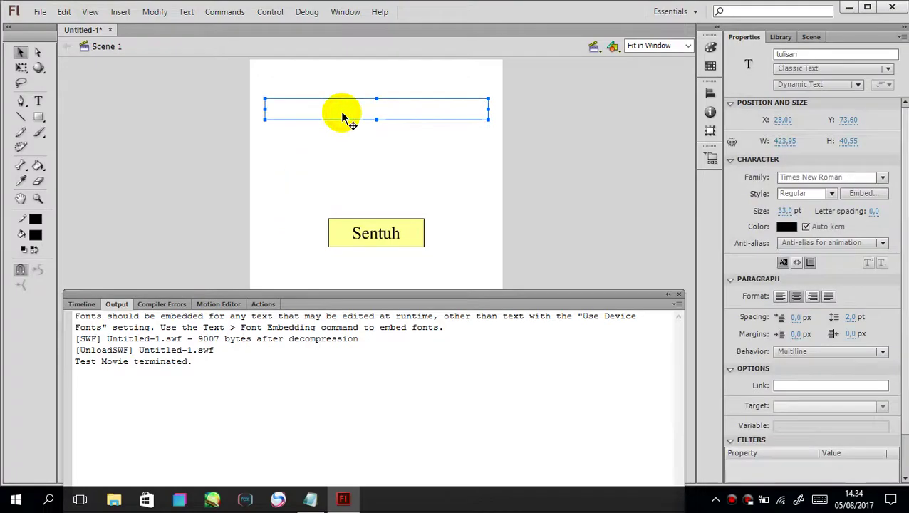
click(880, 195)
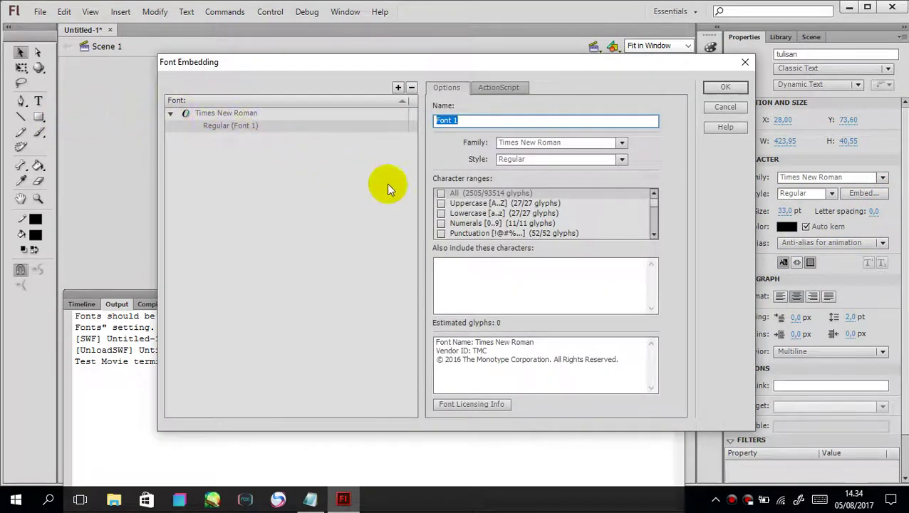
click(442, 194)
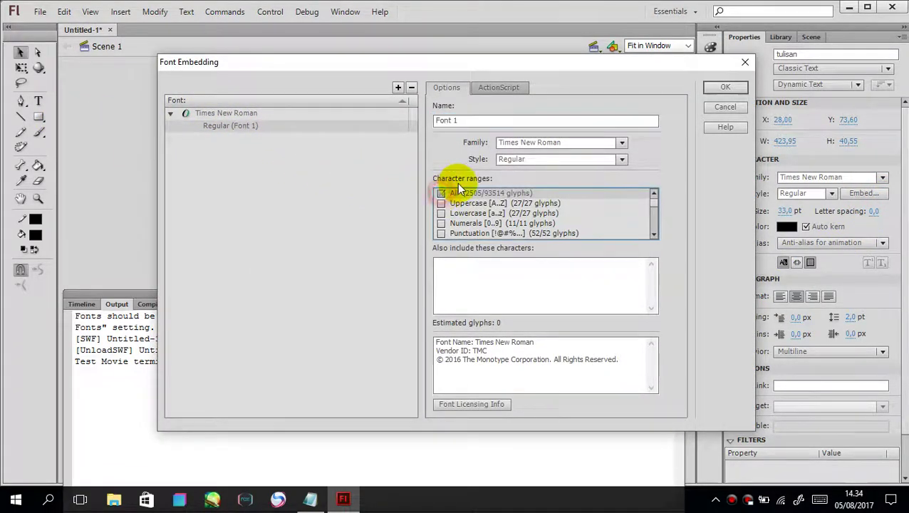
click(724, 87)
Test the movie again in the simulator, trigger the Sentuh button, and highlight the text displayed in the field
click(266, 158)
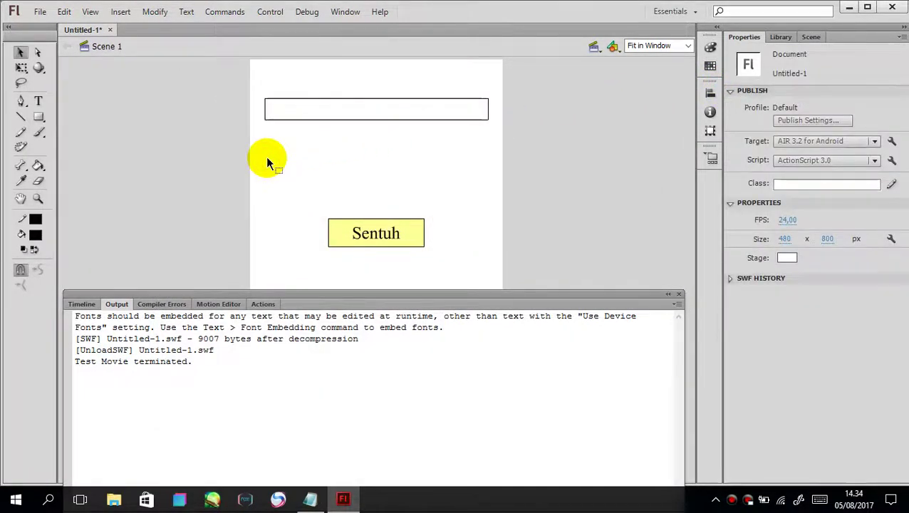
key(ctrl+Return)
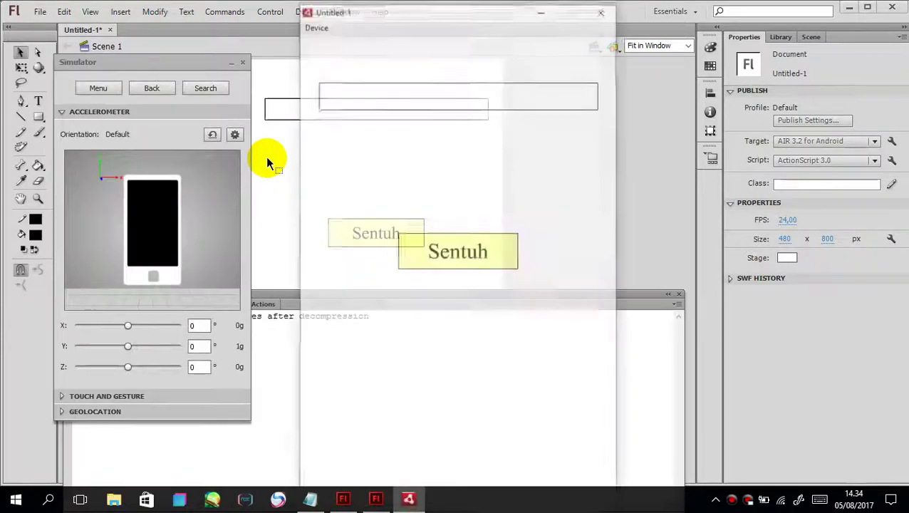
click(469, 258)
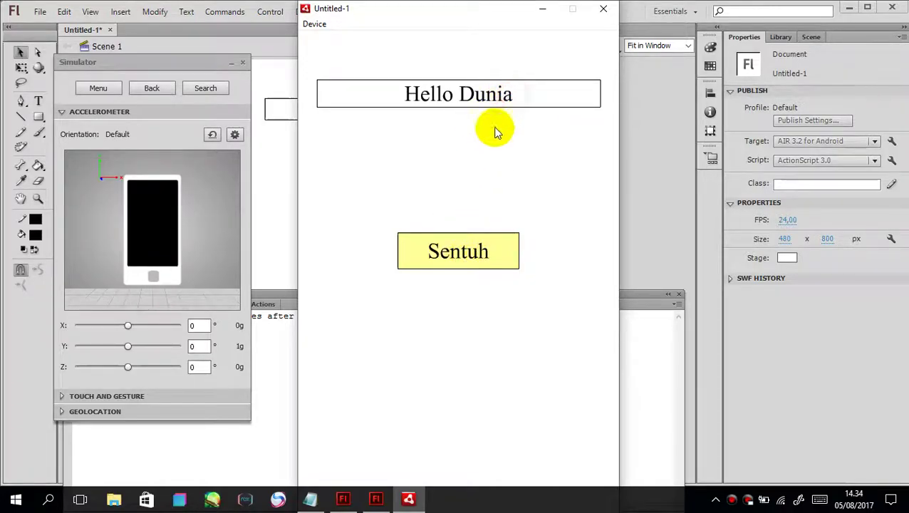
drag(519, 97, 183, 115)
click(586, 63)
drag(516, 94, 237, 112)
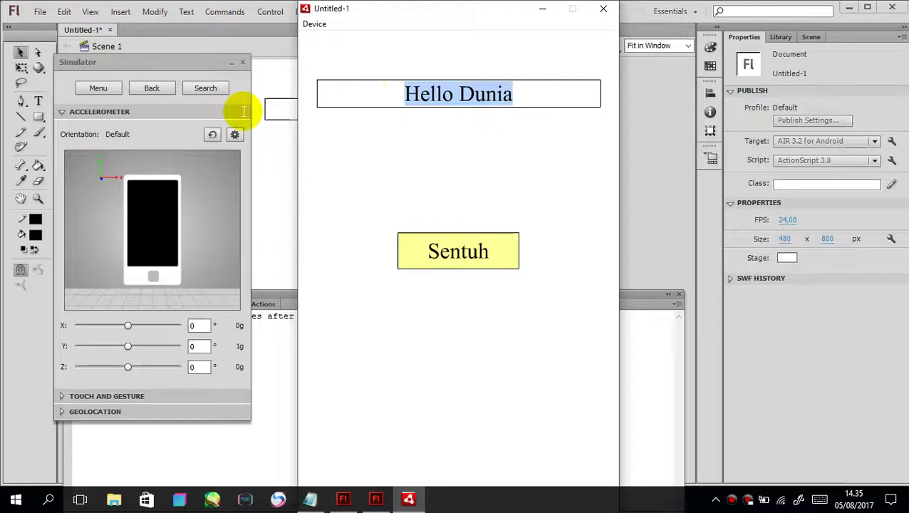
click(573, 80)
drag(556, 81, 352, 101)
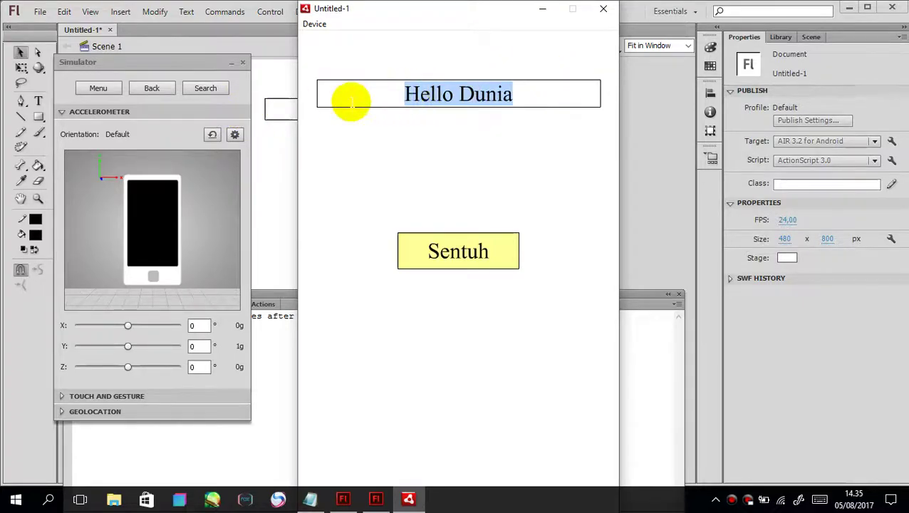
Clear the highlight from the text field and close the movie test
click(450, 188)
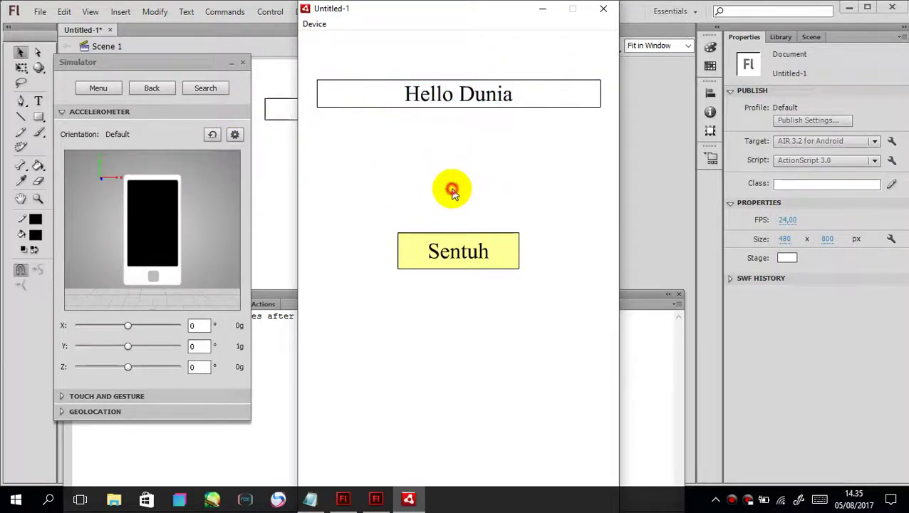
click(598, 11)
Start saving the document and create a folder named Hello Dunia in AmiFiles1 > android flash on drive E as its location
click(37, 13)
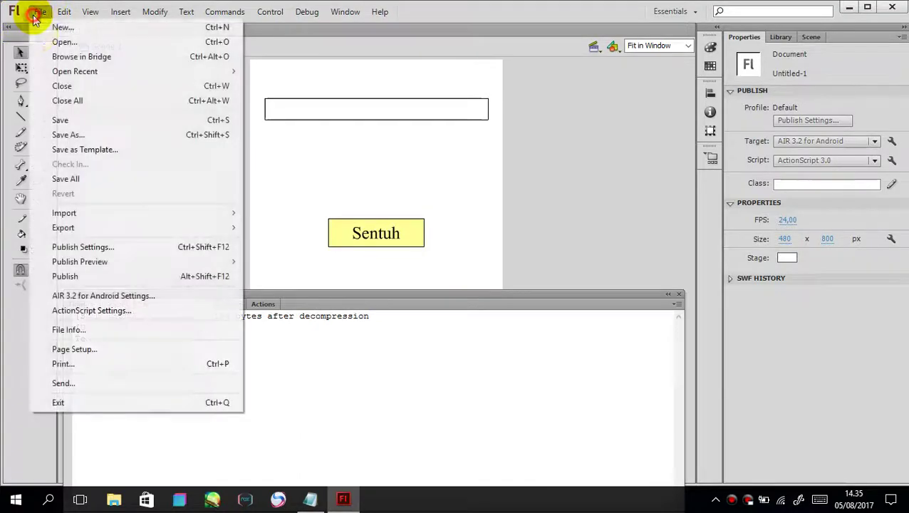
click(57, 120)
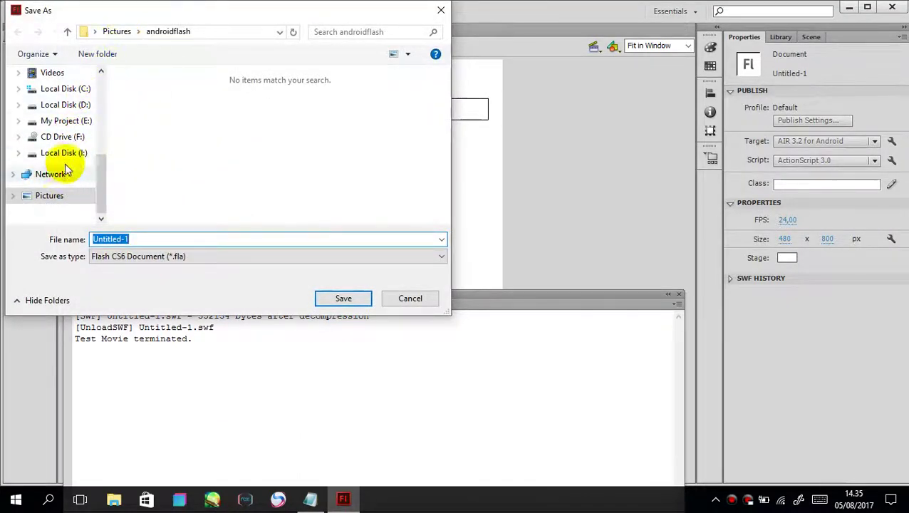
click(64, 121)
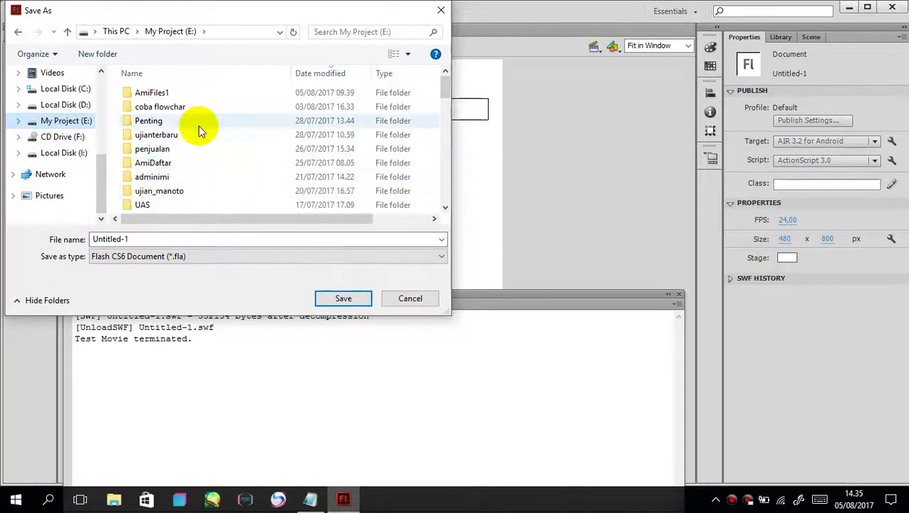
double_click(201, 93)
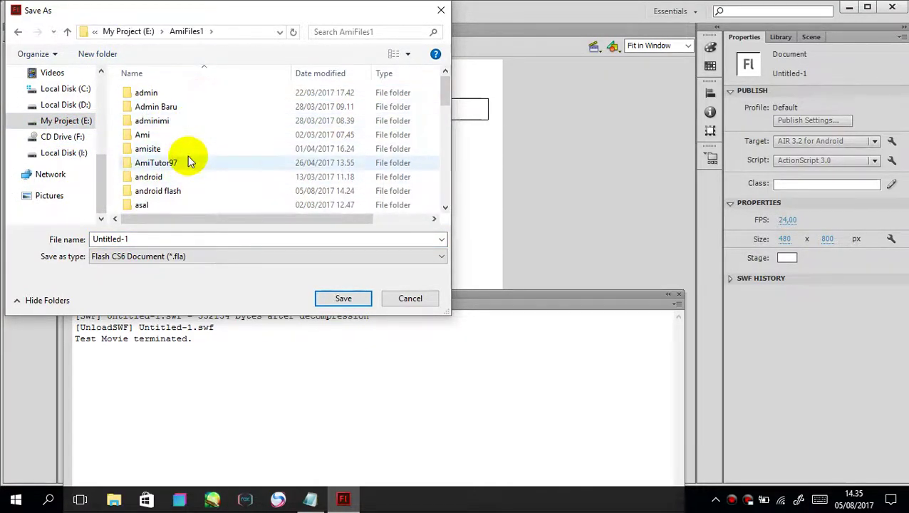
double_click(178, 190)
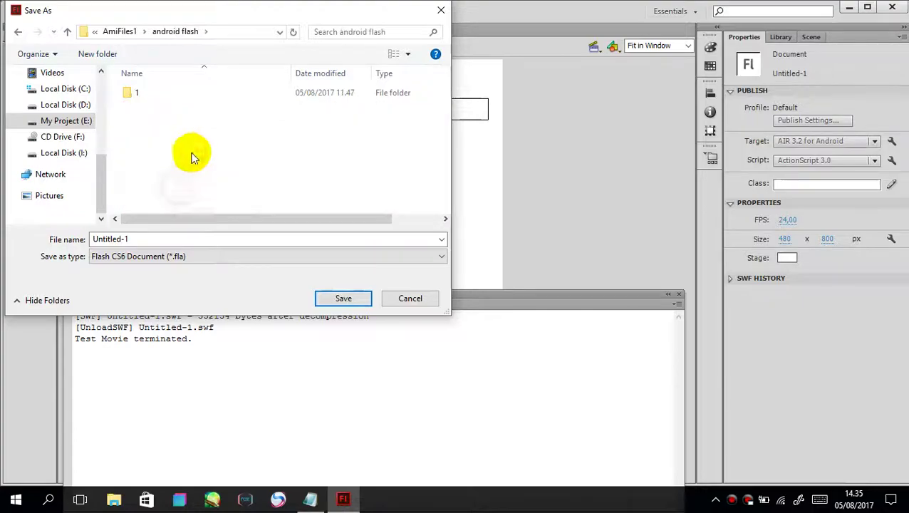
click(117, 55)
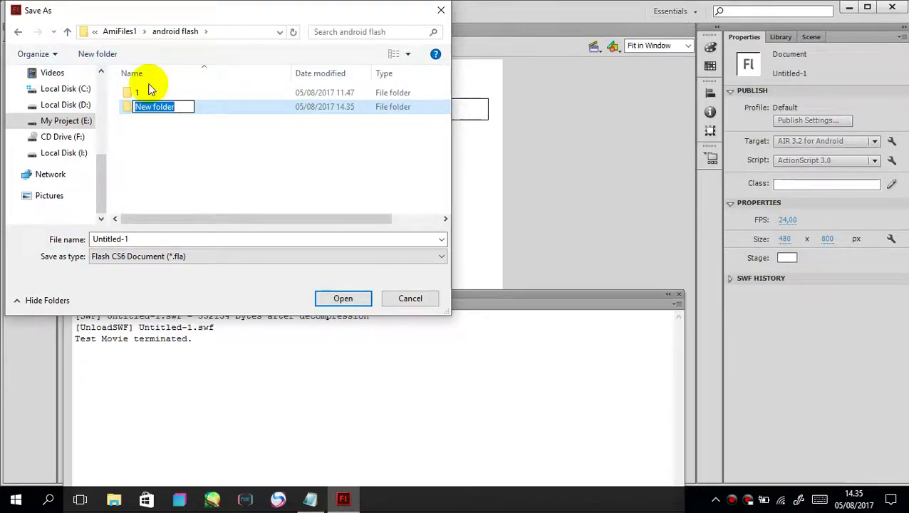
text(Hello Dunia)
key(Return)
key(Return)
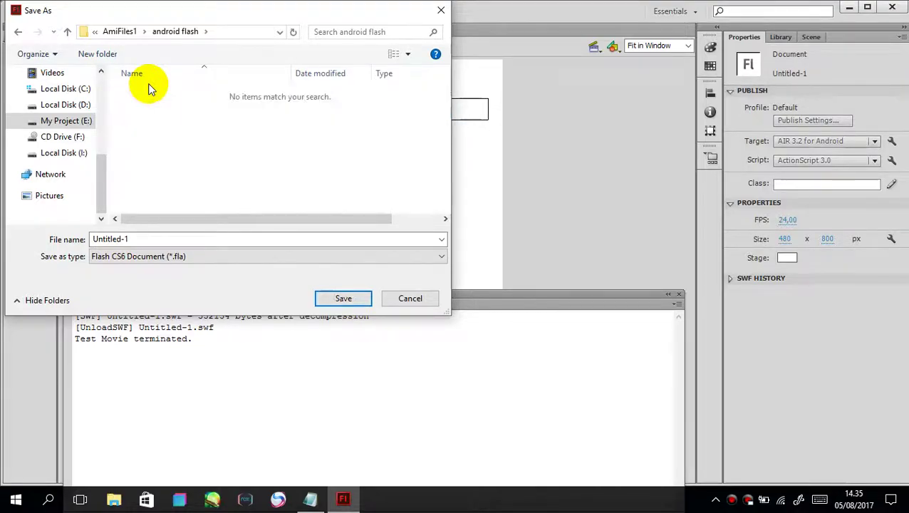
Save the document as HelloDunia in the Flash CS6 format inside the Hello Dunia folder
click(129, 238)
double_click(128, 238)
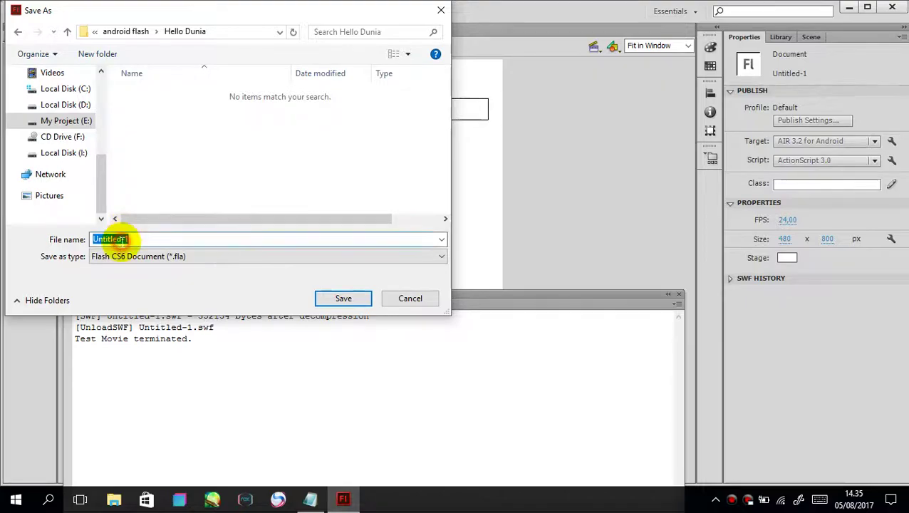
text(Hello)
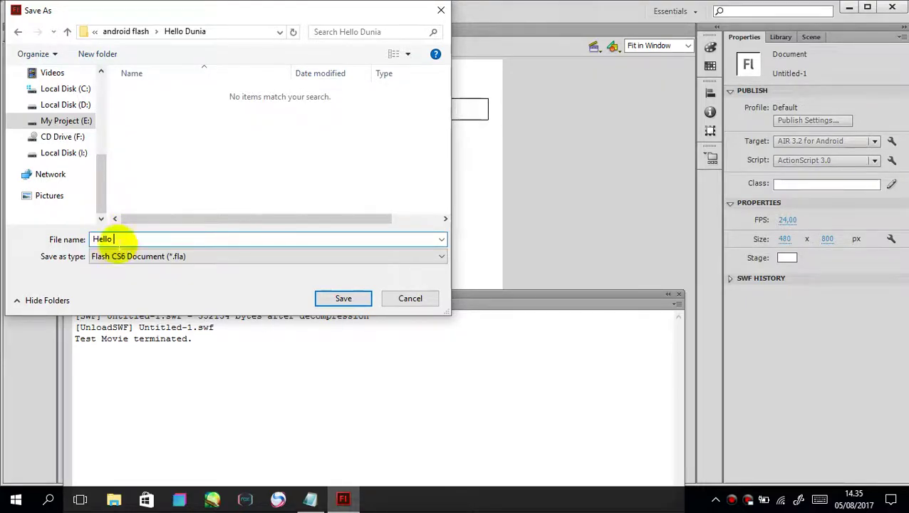
text(Dunia)
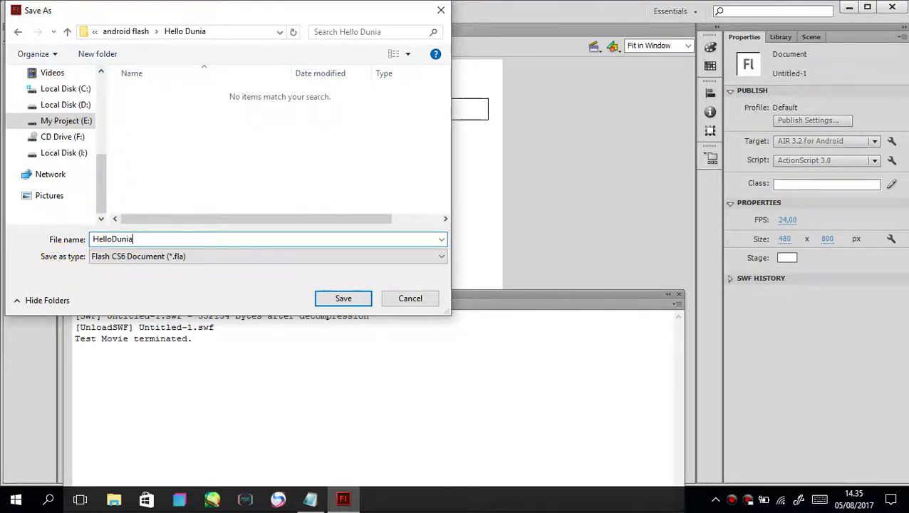
key(Return)
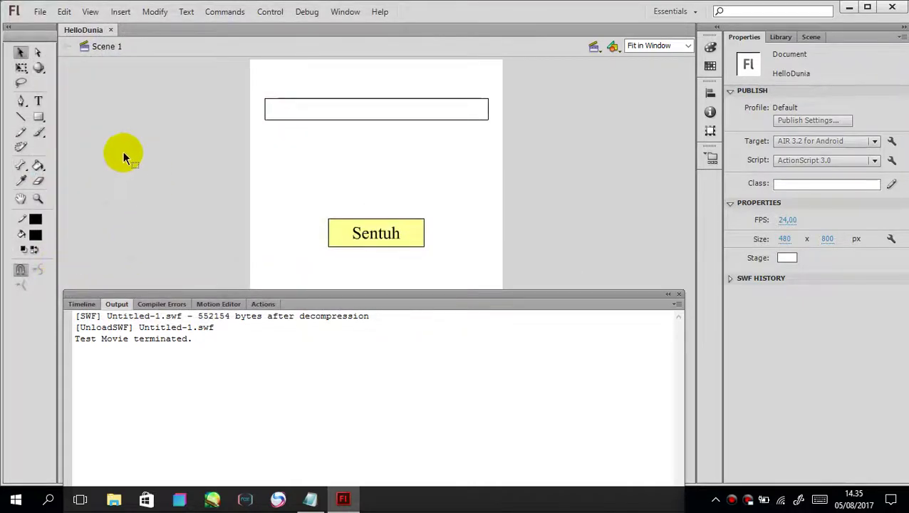
Start publishing the document to bring up the AIR for Android deployment settings
click(39, 11)
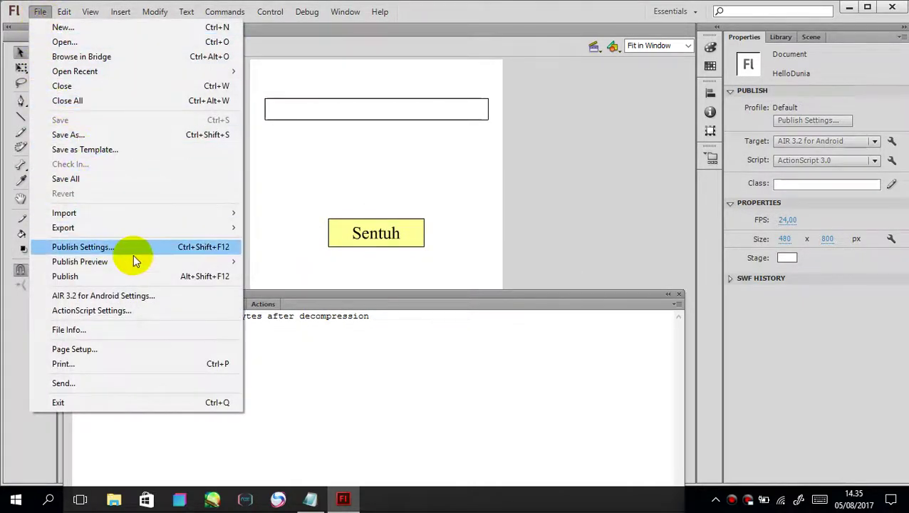
click(139, 283)
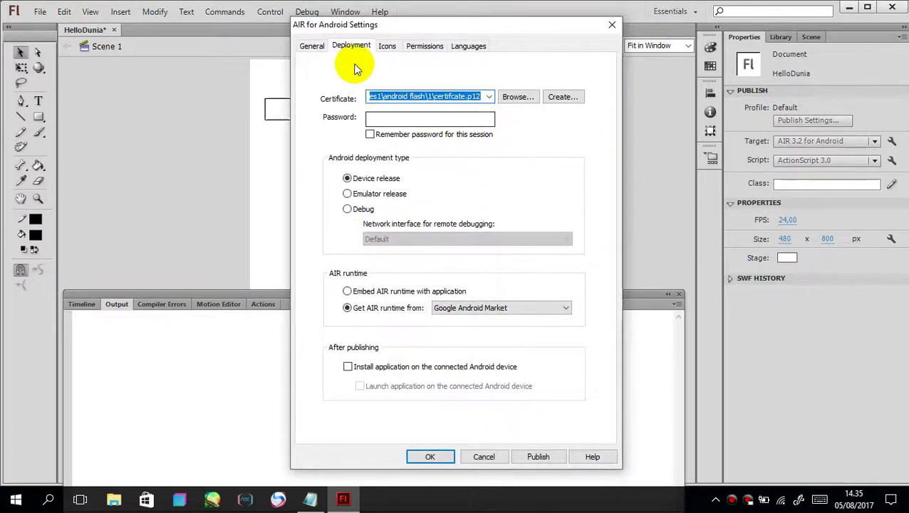
click(521, 96)
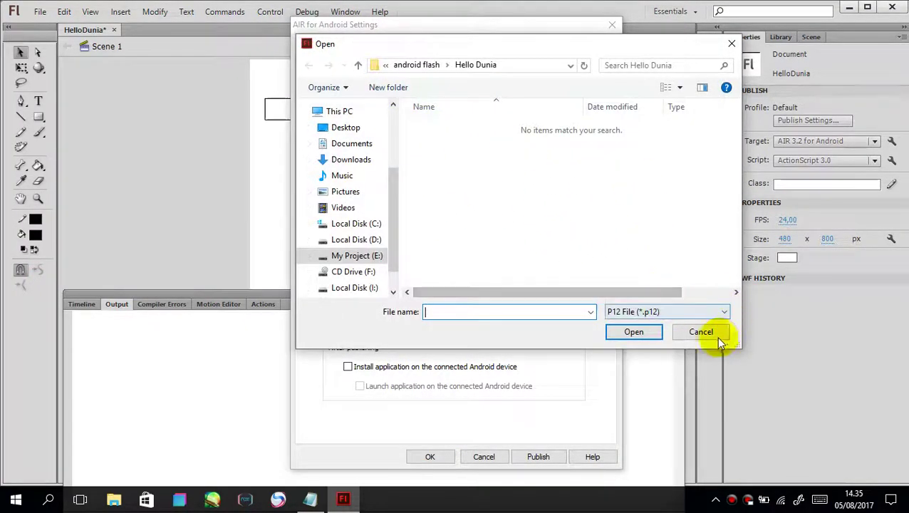
click(706, 338)
click(532, 100)
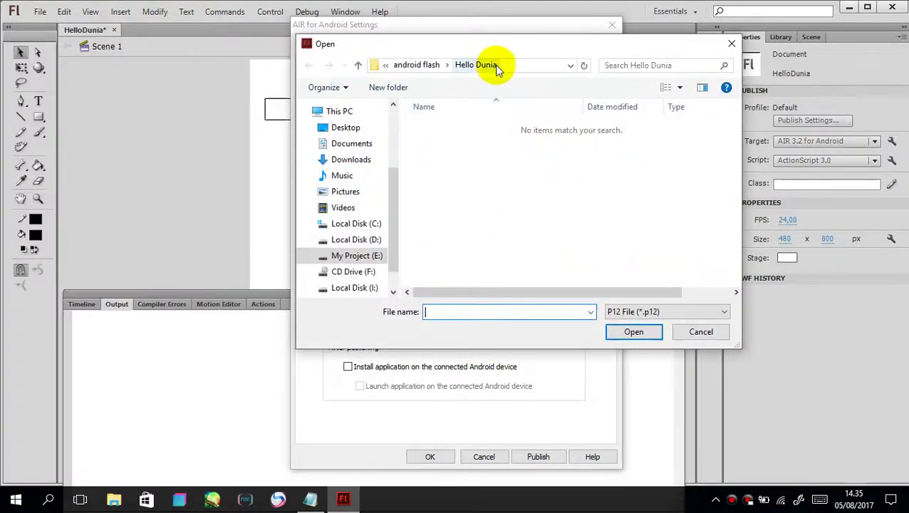
click(695, 333)
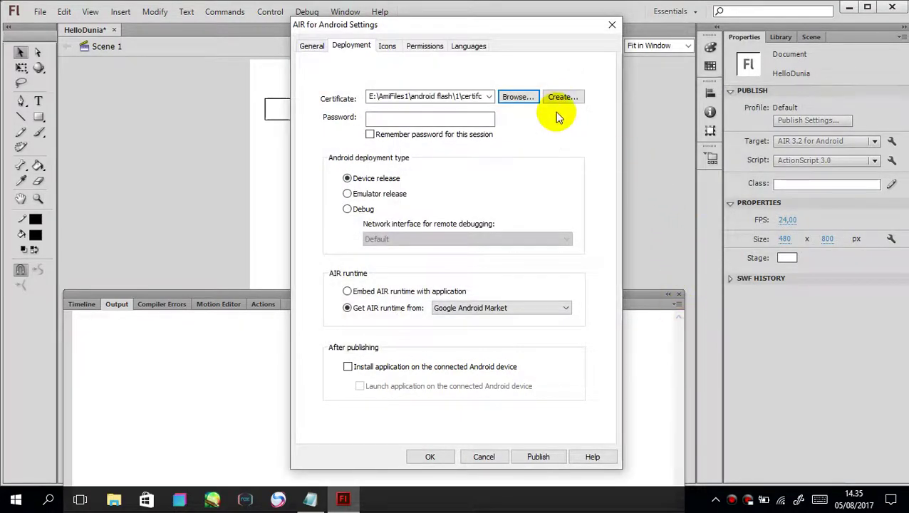
Begin a self-signed certificate with AmiDev as publisher name, organization unit and organization name, and ID as country
click(562, 104)
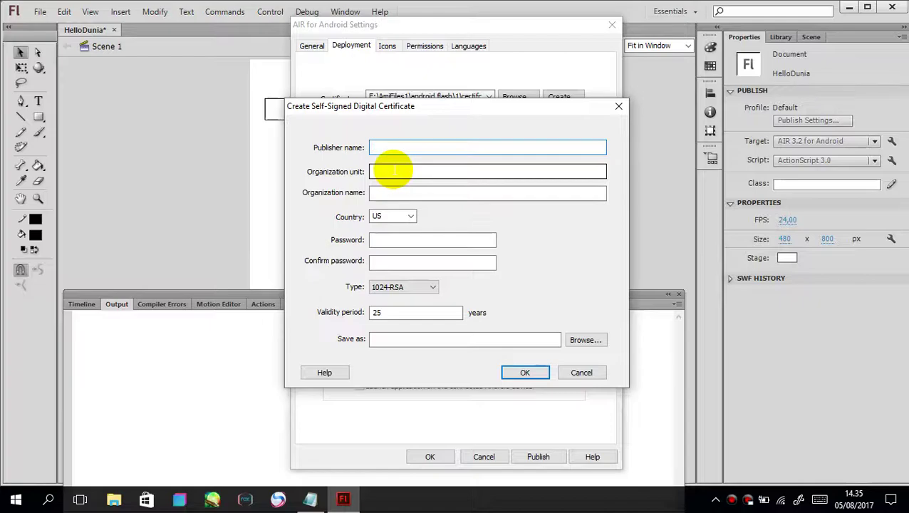
text(AmiDev)
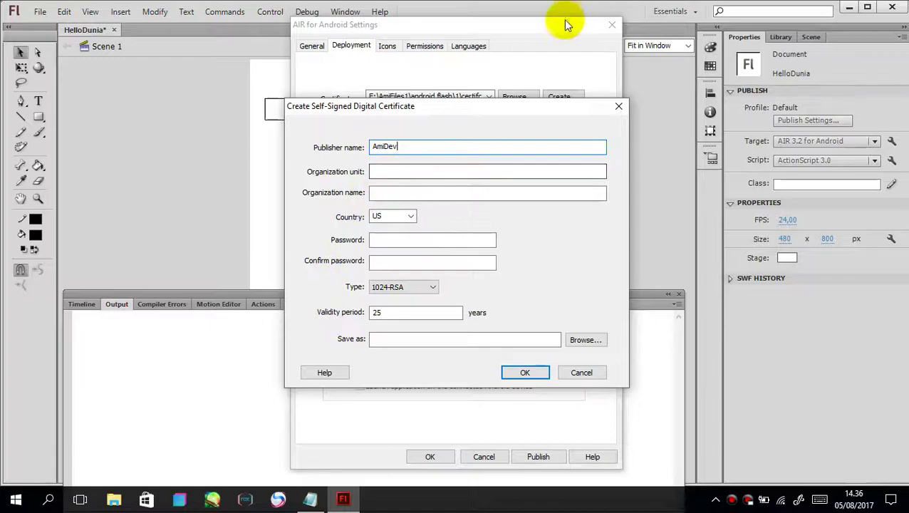
click(454, 172)
text(AmiDev)
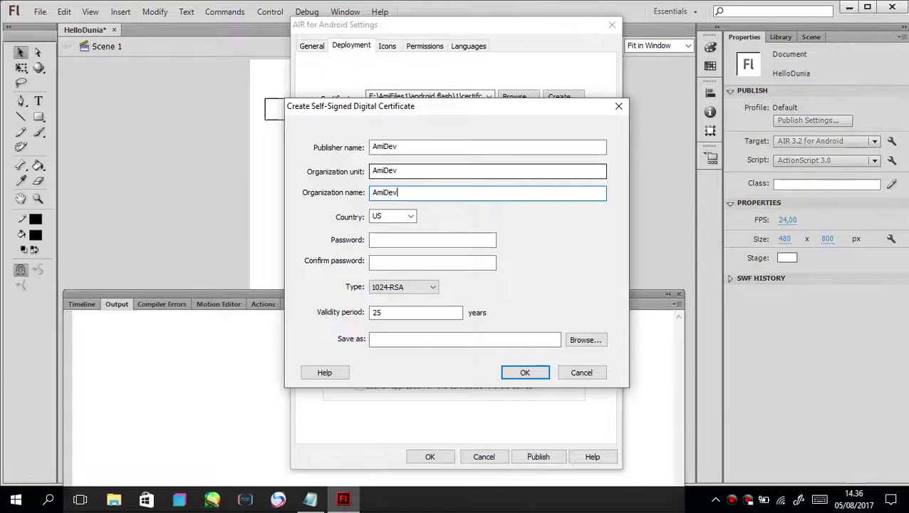
click(410, 218)
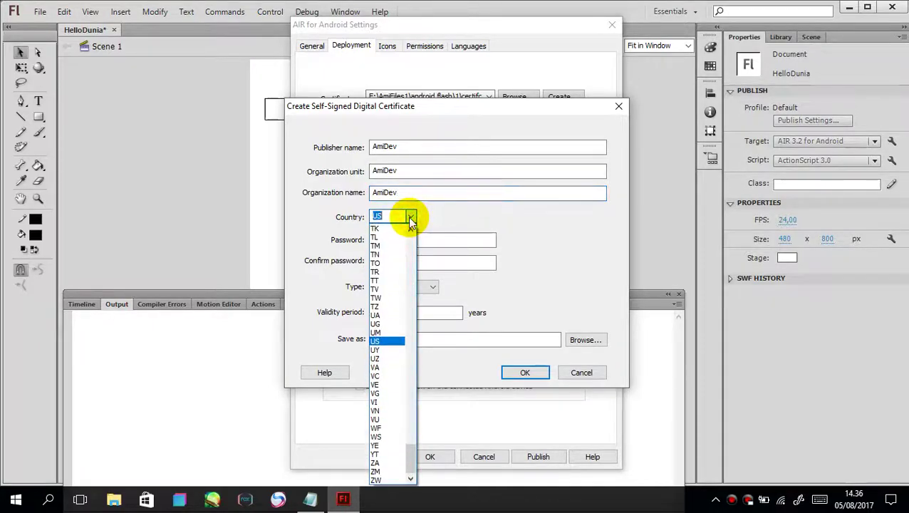
text(i)
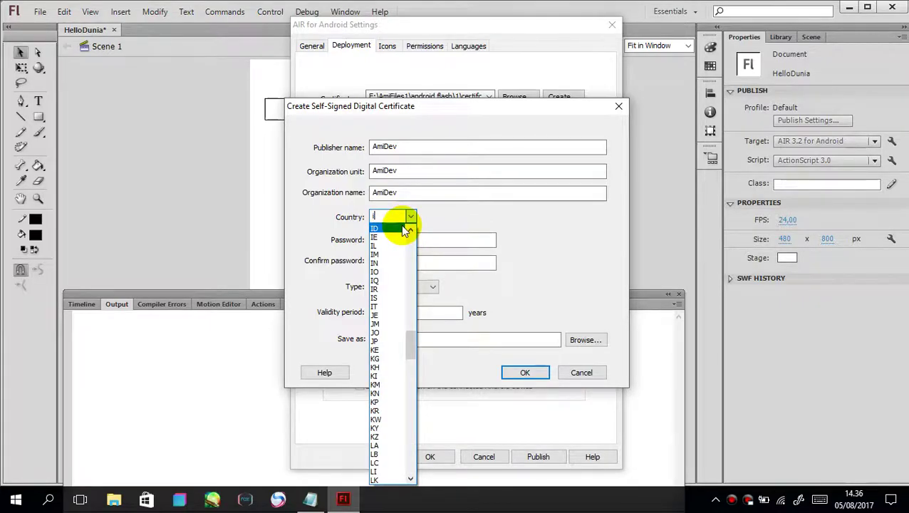
click(400, 227)
Enter the certificate password and repeat it in the confirmation field
click(391, 239)
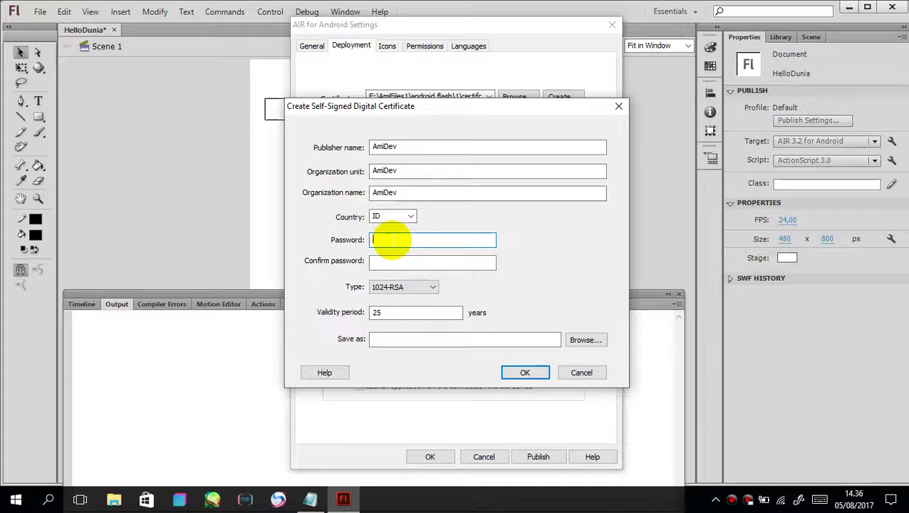
text(a)
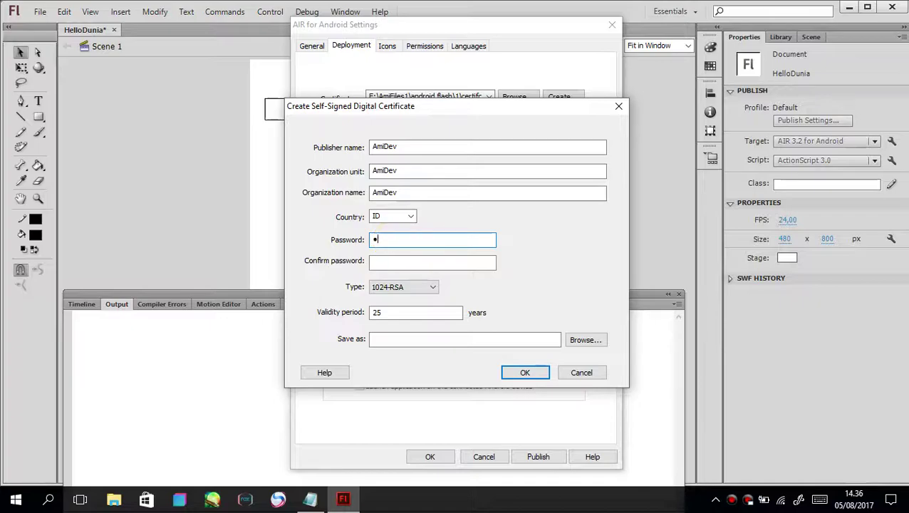
text(a)
key(Tab)
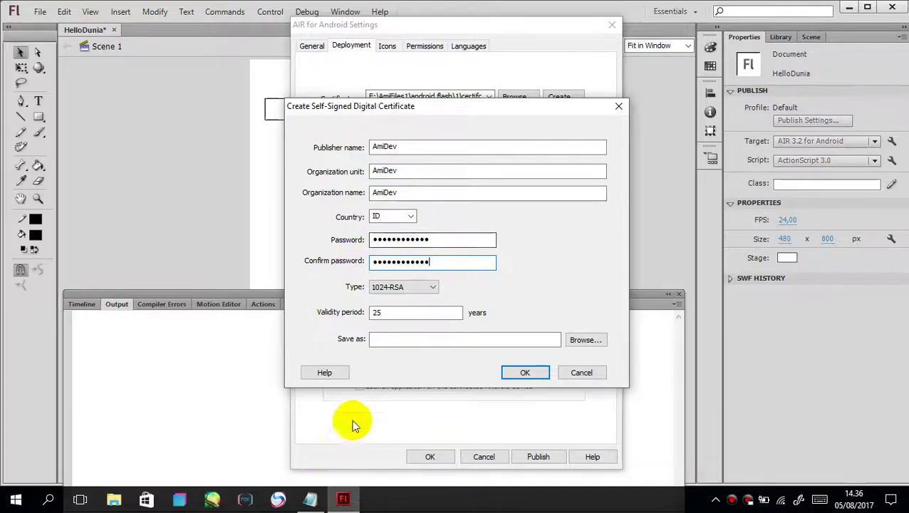
Set the certificate's destination to HelloDunia.p12 in the Hello Dunia folder and create the certificate
click(470, 344)
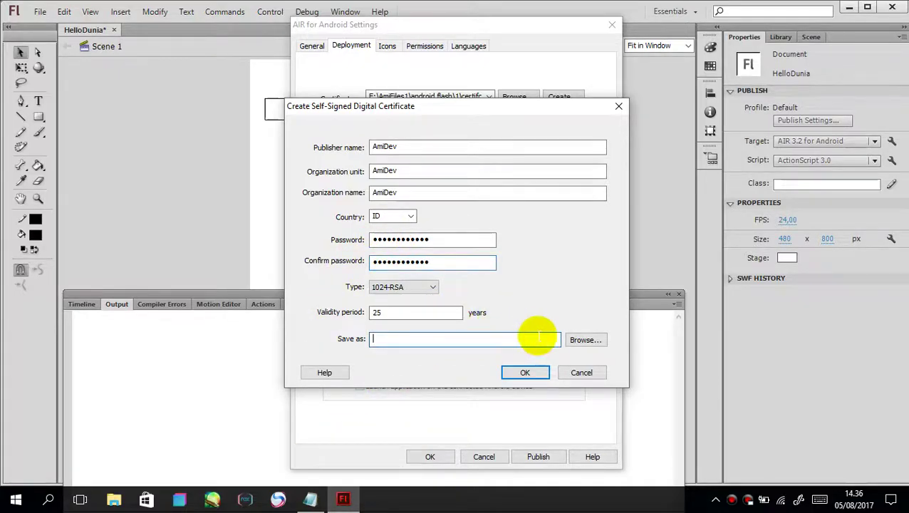
click(583, 341)
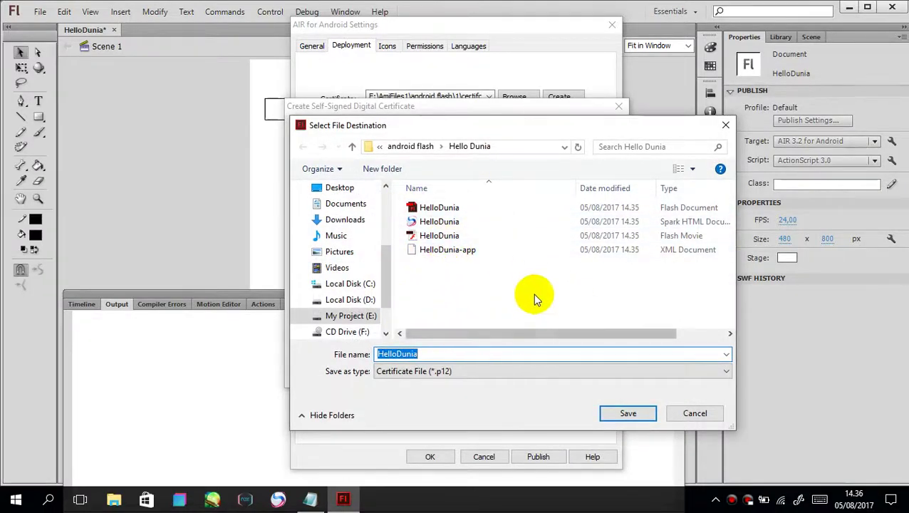
click(617, 414)
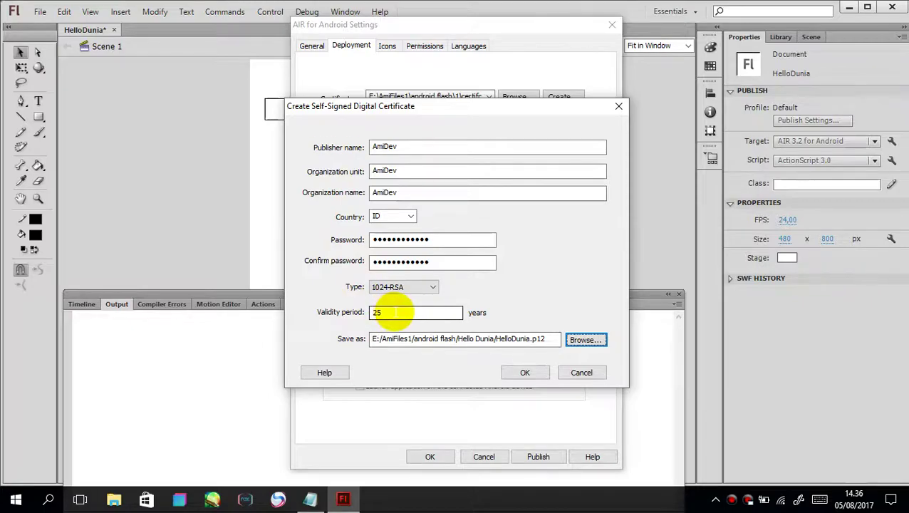
double_click(394, 312)
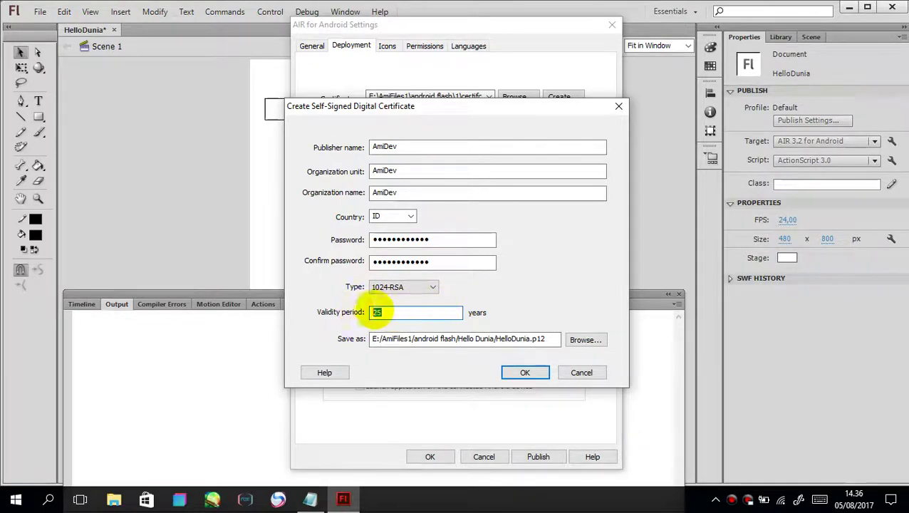
drag(404, 312, 378, 314)
click(456, 315)
click(512, 374)
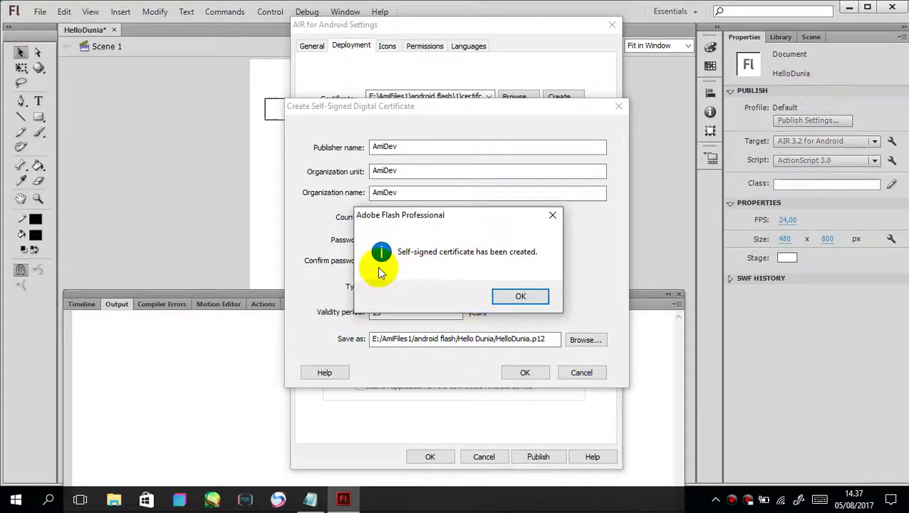
click(520, 297)
Enter the certificate password in the deployment settings and choose to get the AIR runtime from Google Android Market
click(448, 118)
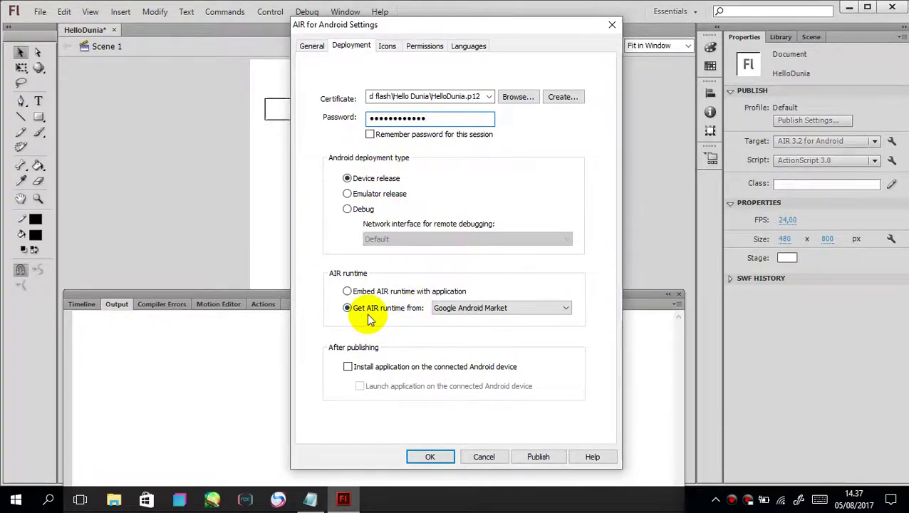
click(378, 292)
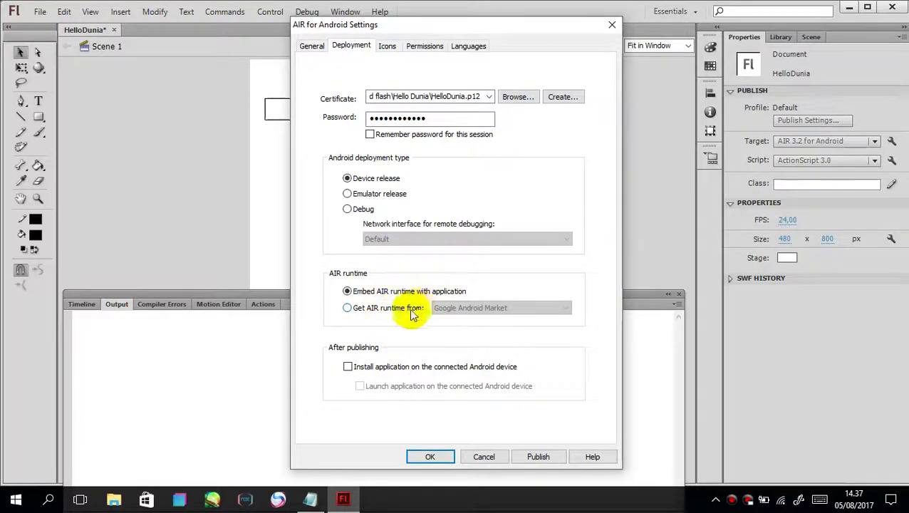
click(369, 313)
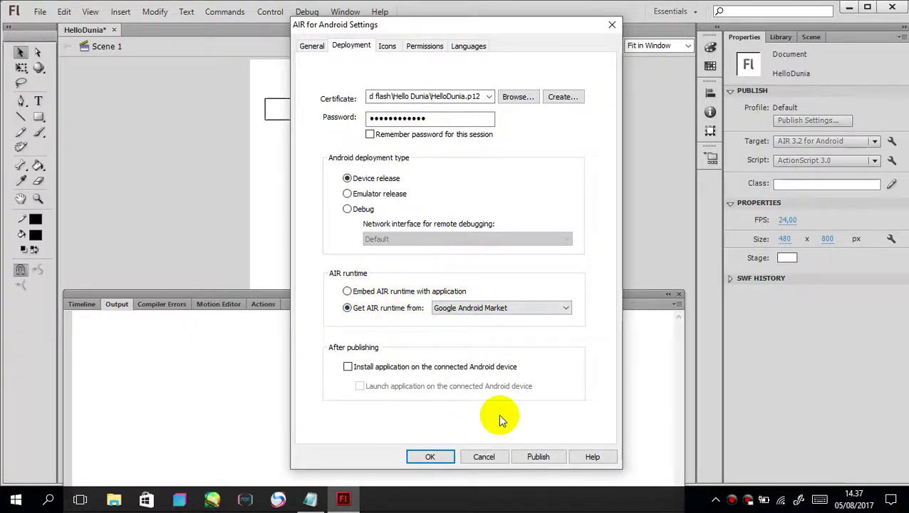
Enable full screen and auto orientation in the app's general Android settings
click(312, 47)
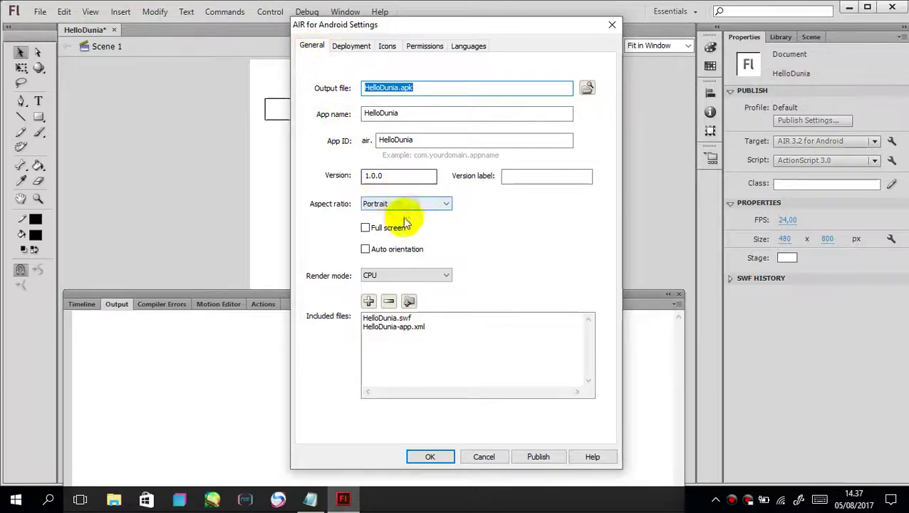
click(366, 228)
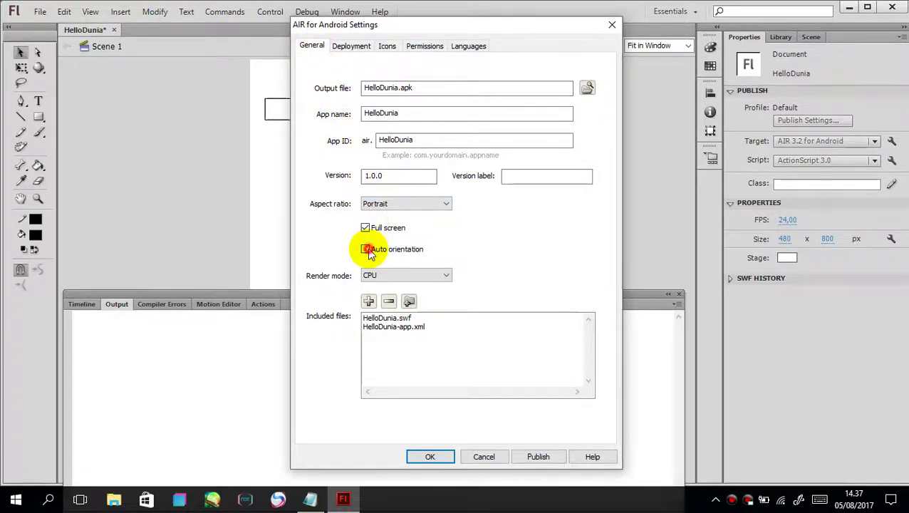
click(366, 249)
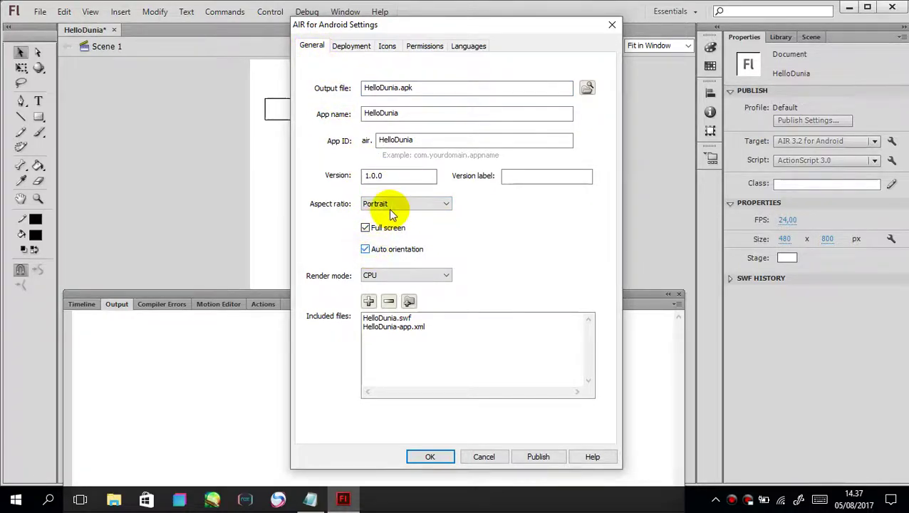
click(429, 140)
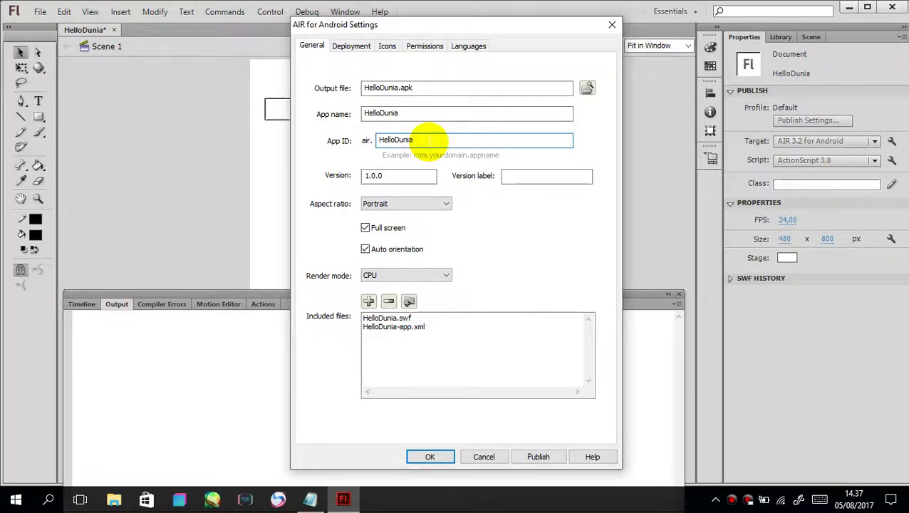
drag(430, 140, 375, 142)
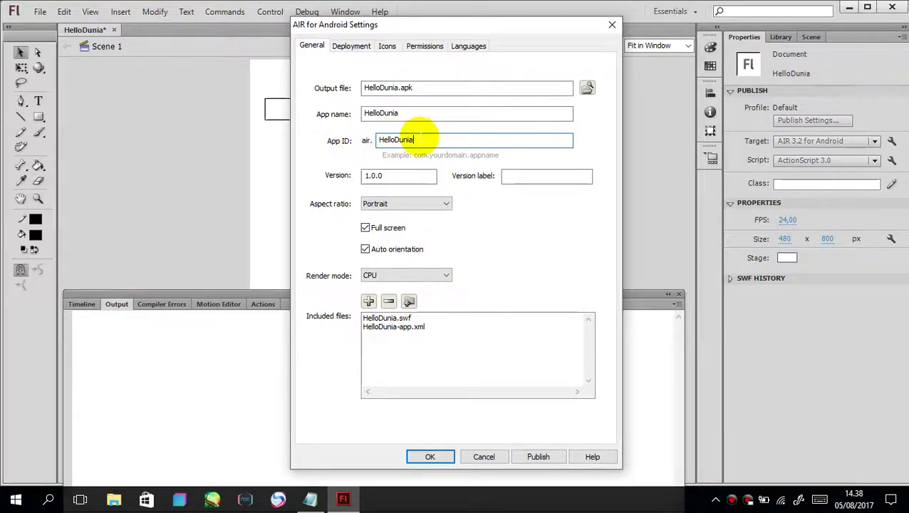
drag(427, 140, 366, 141)
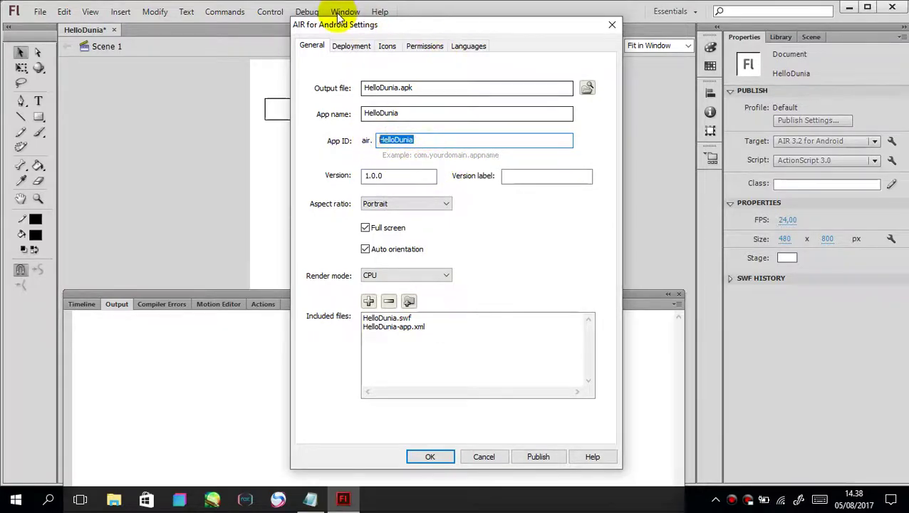
Try to assign the image 36361 from Pictures\androidflash as the 36x36 icon, allowing it to be copied to the content folder
click(388, 46)
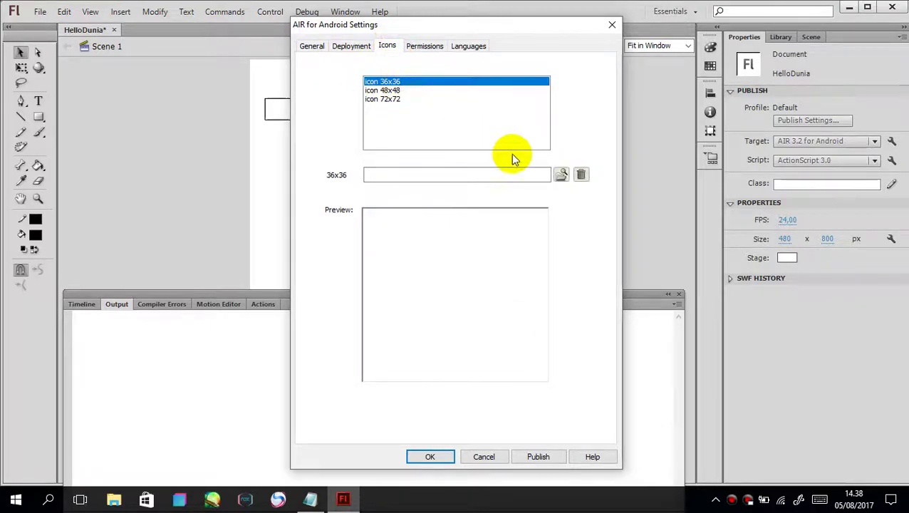
click(561, 175)
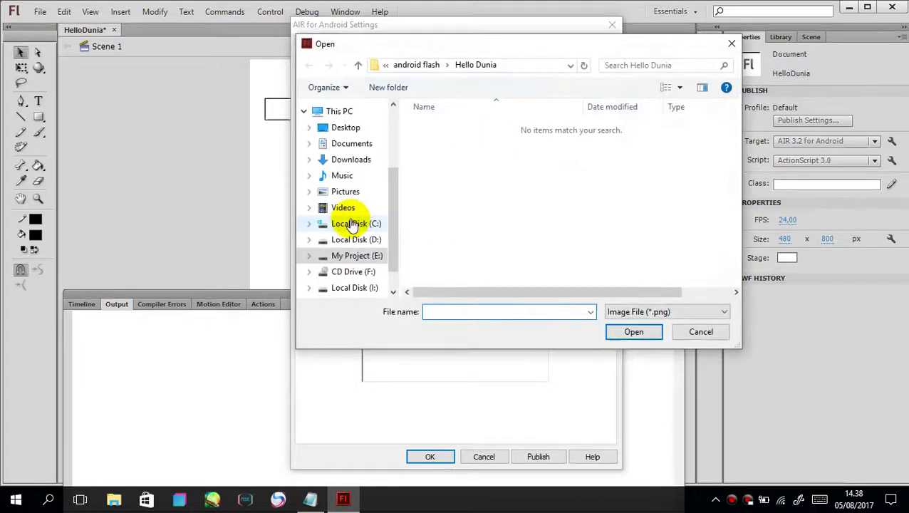
click(353, 194)
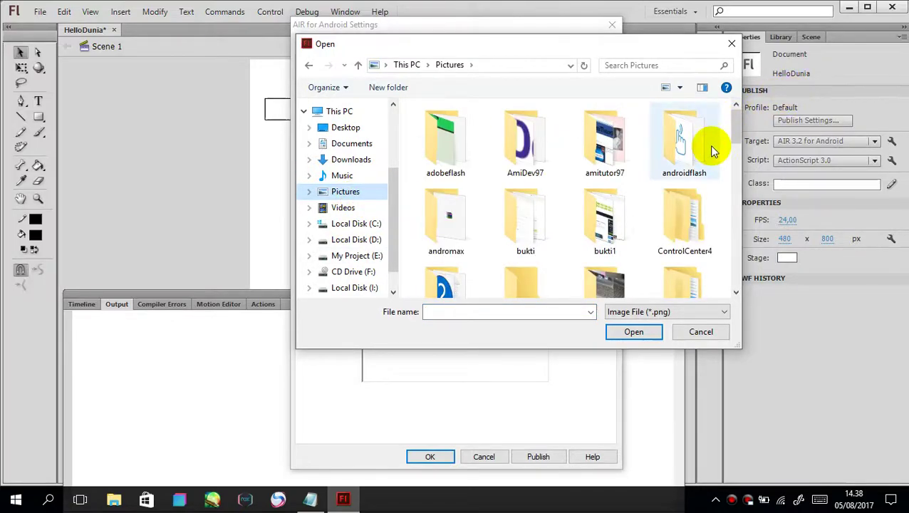
double_click(696, 153)
click(525, 155)
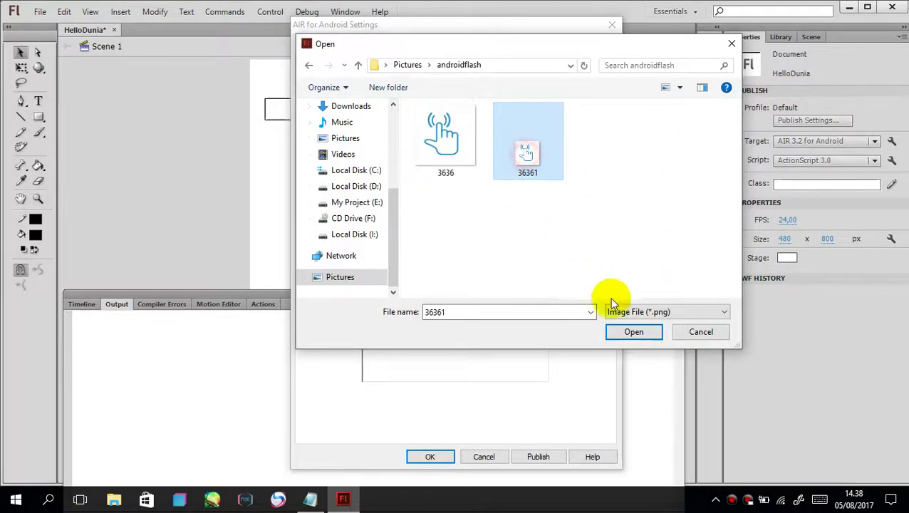
click(626, 332)
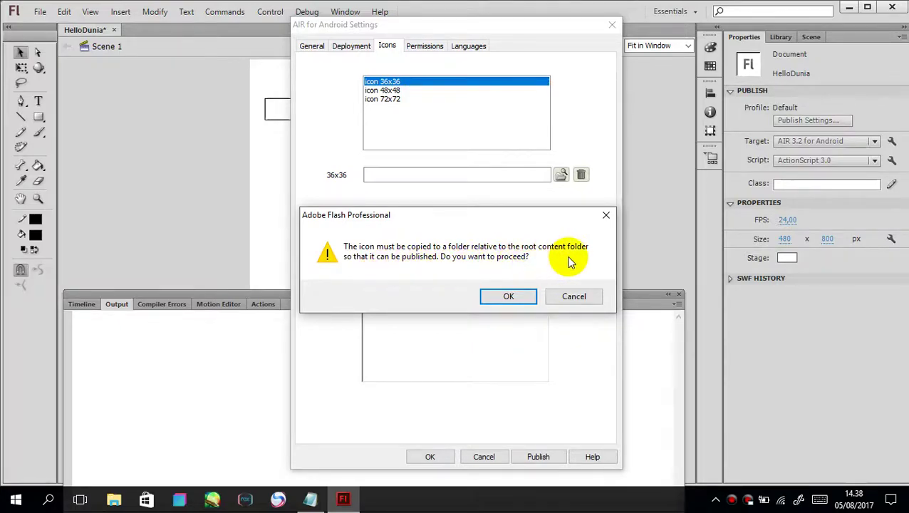
click(511, 297)
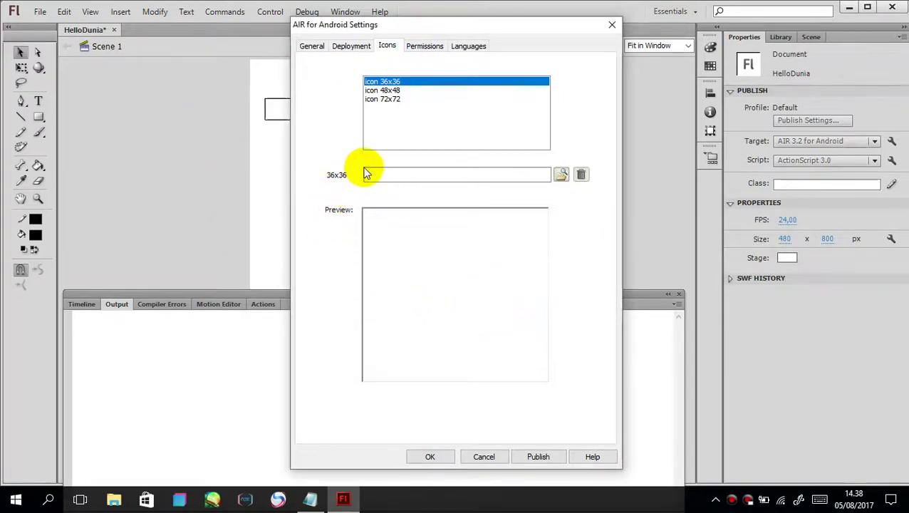
Add English as a supported language and publish the APK, dismissing the packaging message
click(426, 46)
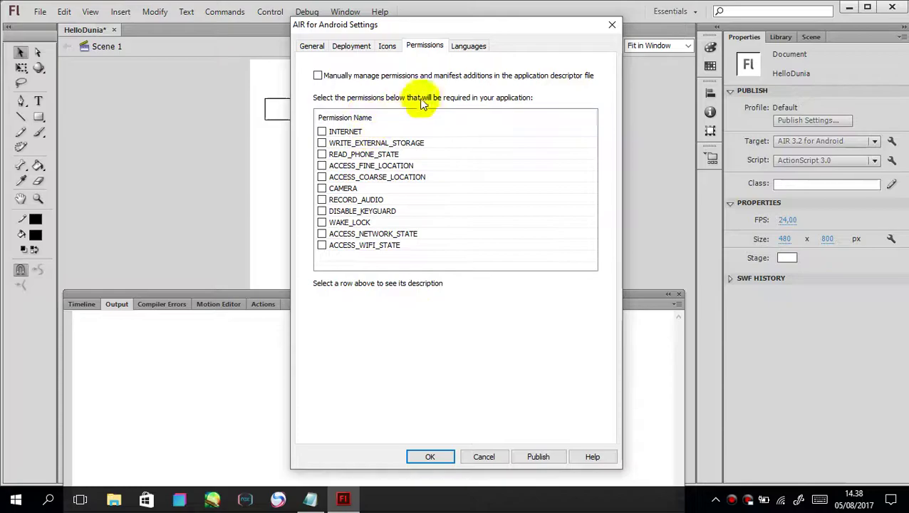
click(457, 46)
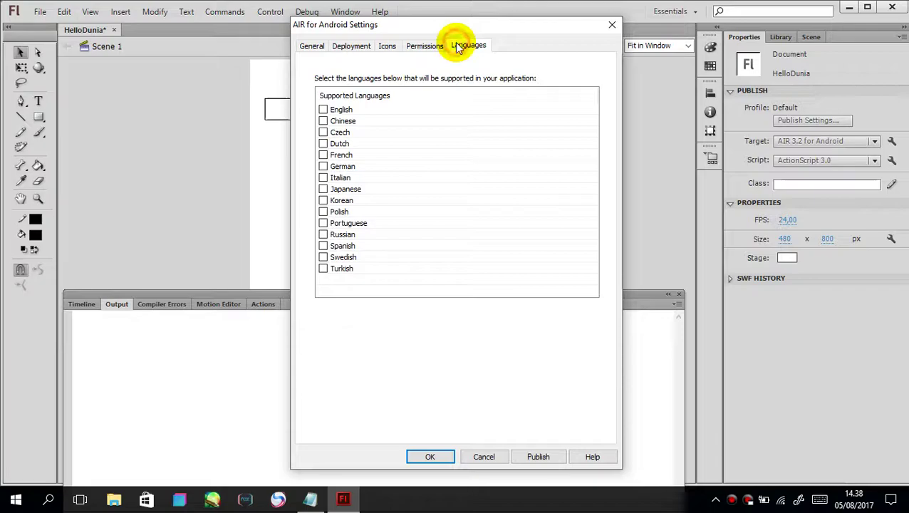
click(324, 109)
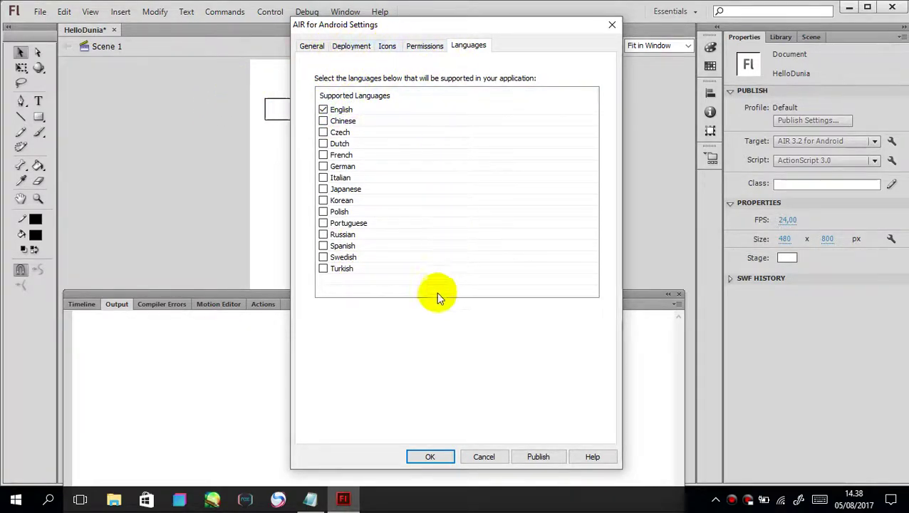
click(535, 456)
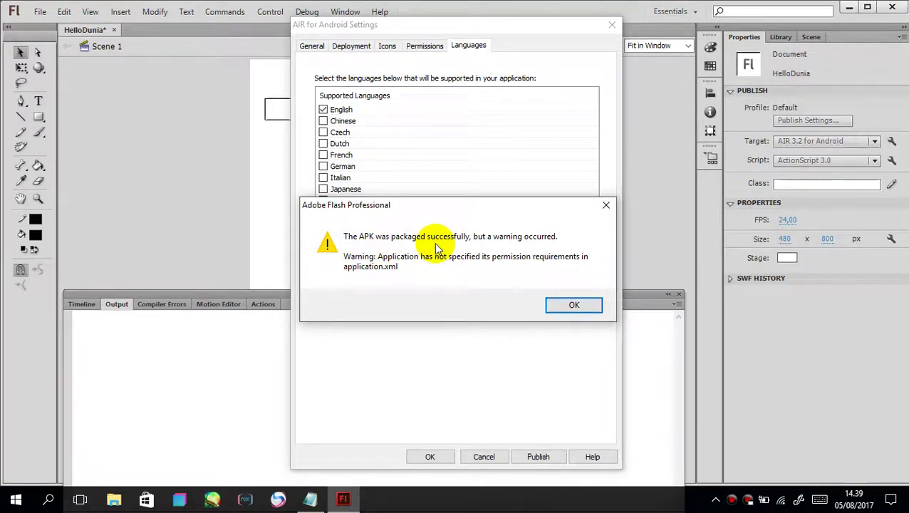
drag(497, 208, 505, 182)
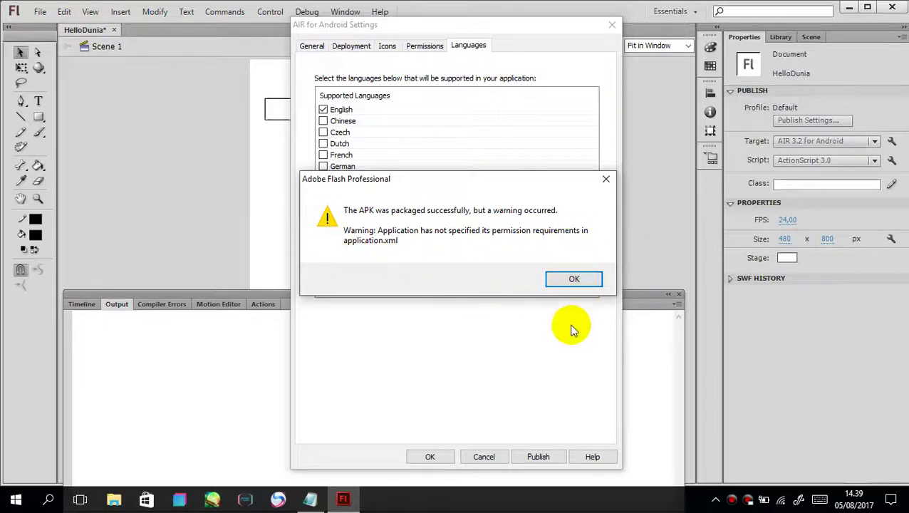
click(582, 282)
Switch to File Explorer and locate the HelloDunia APK in AmiFiles1\android flash\Hello Dunia on drive E
click(114, 499)
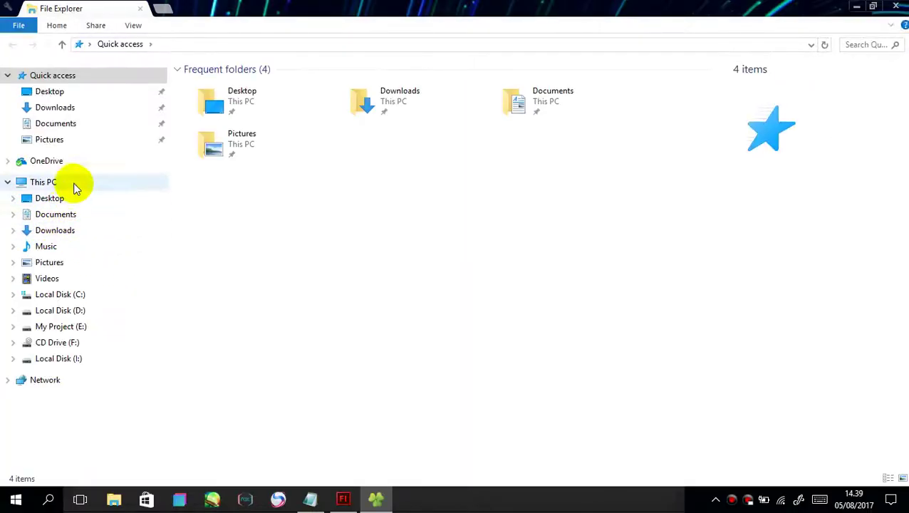
click(74, 184)
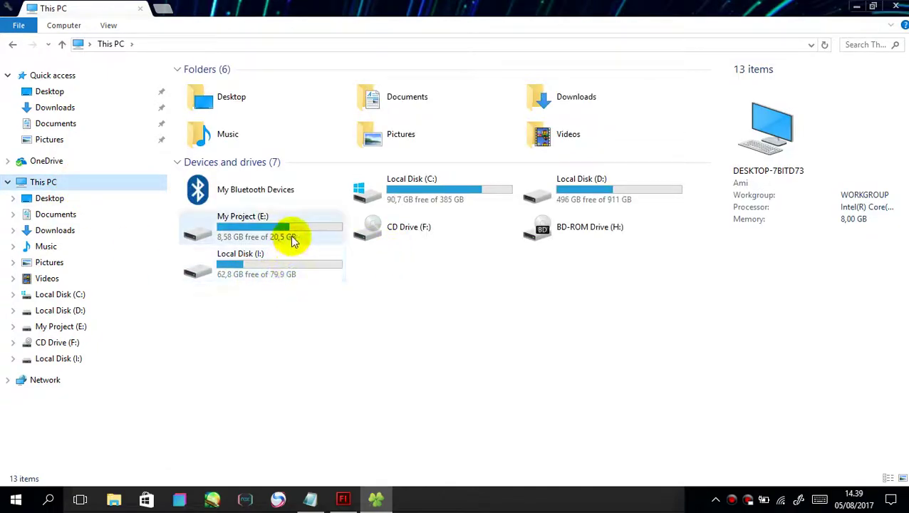
double_click(290, 237)
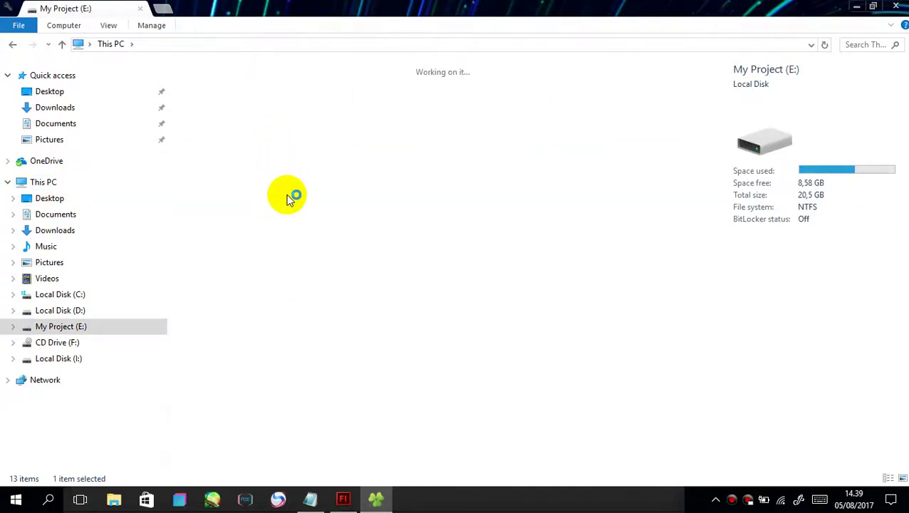
double_click(411, 376)
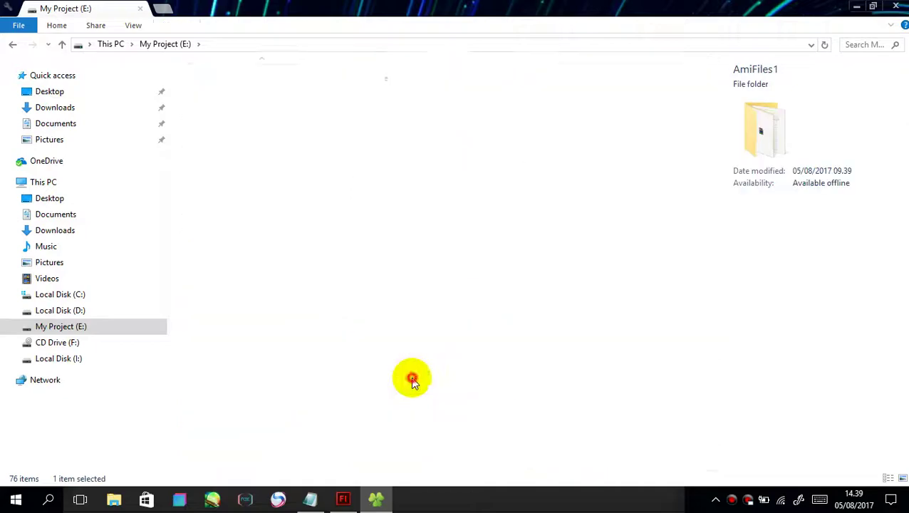
double_click(231, 183)
click(317, 100)
click(280, 250)
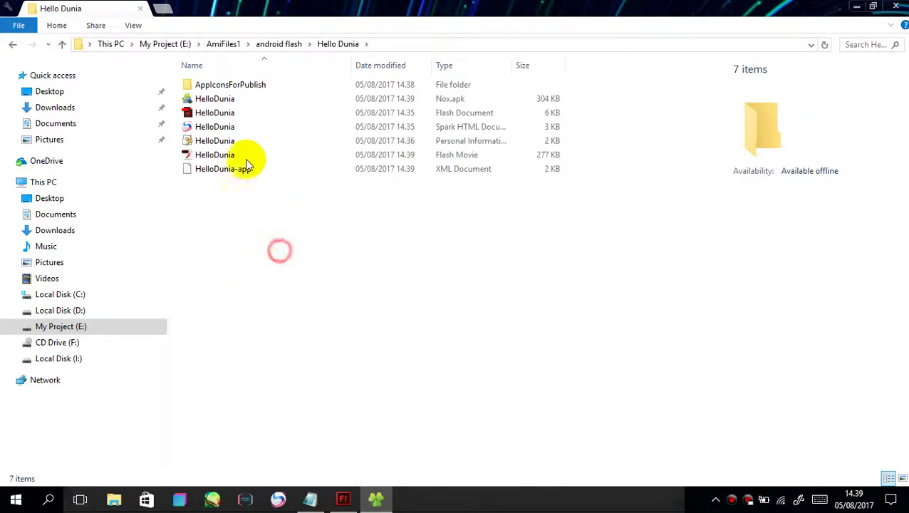
click(251, 104)
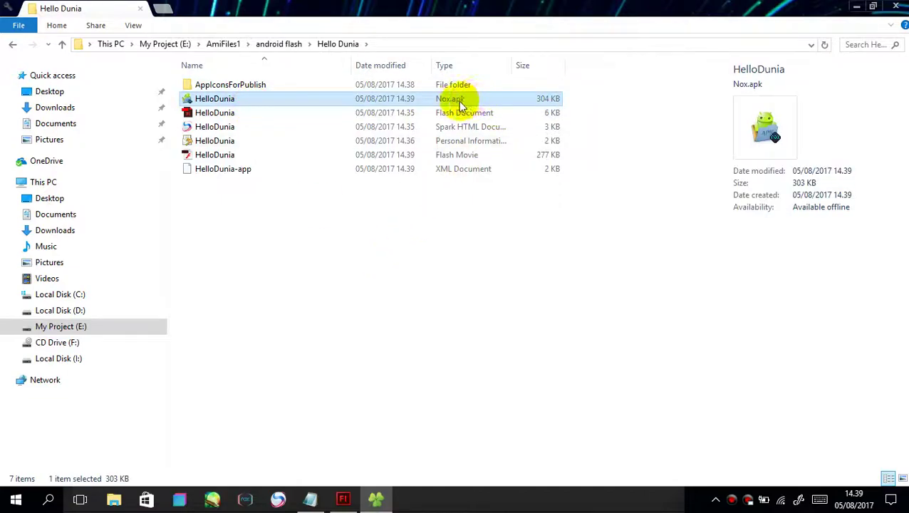
click(376, 317)
click(445, 99)
key(super)
text(n)
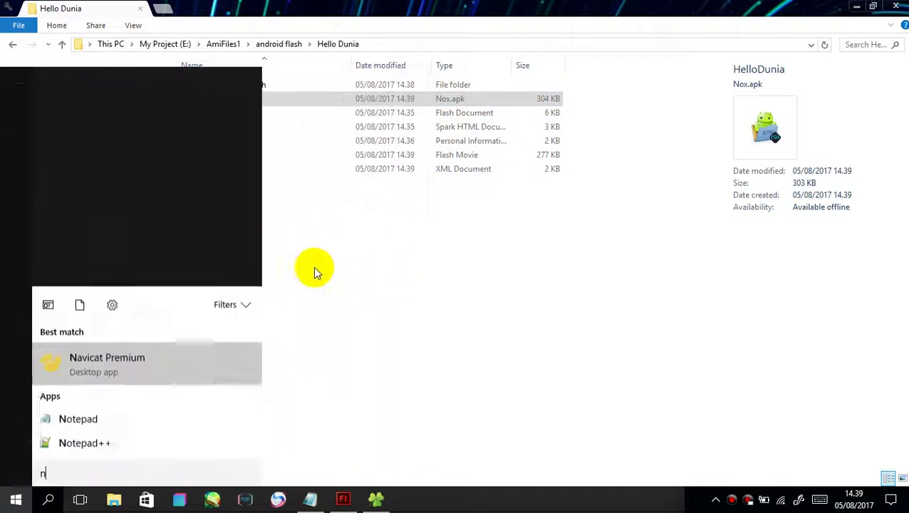
click(339, 388)
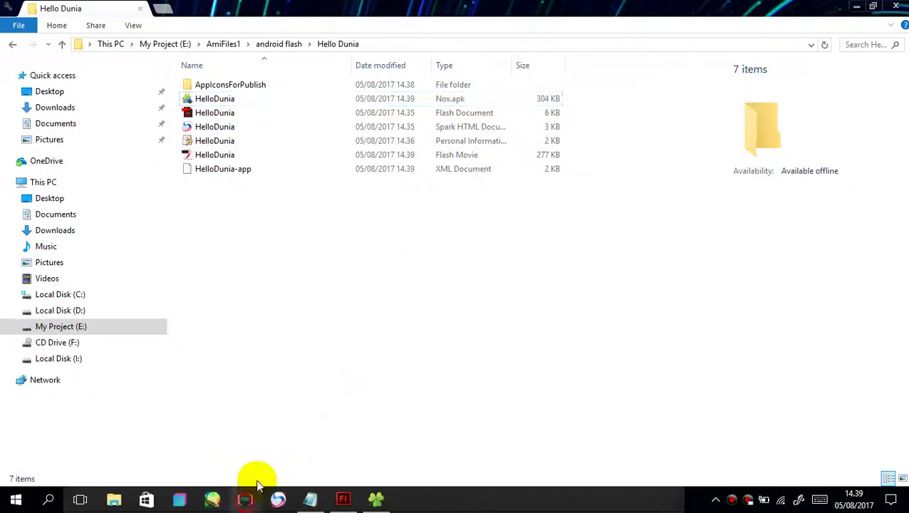
Switch to the Nox MultiPlayer manager and start the AmiTutor97 emulator instance
click(245, 498)
drag(445, 56, 583, 197)
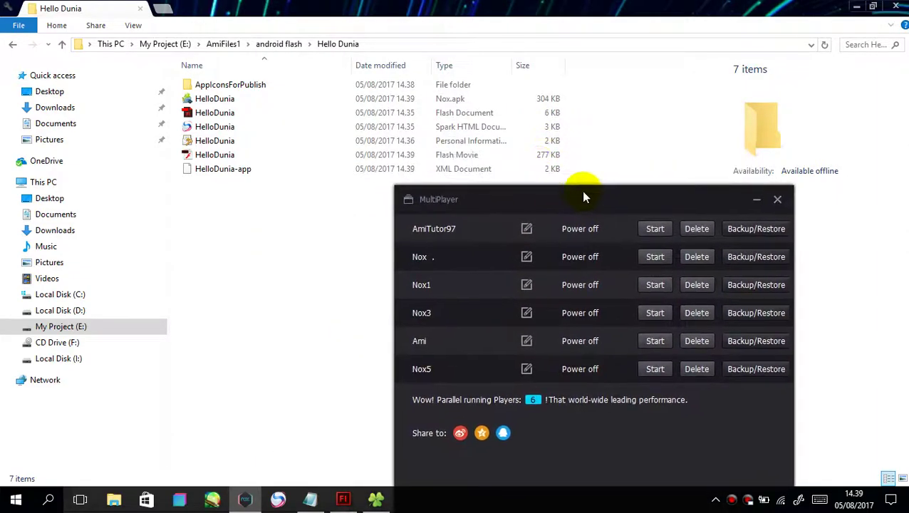
click(663, 234)
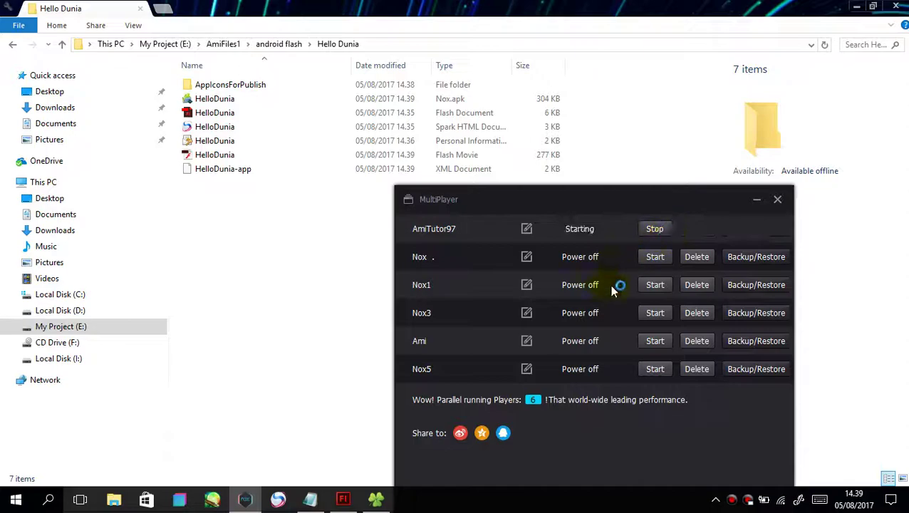
drag(389, 22, 522, 15)
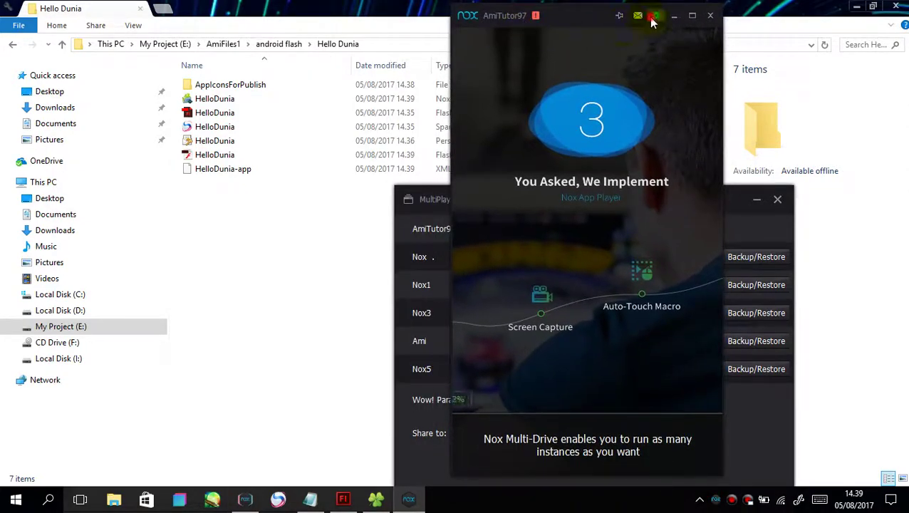
click(656, 16)
click(580, 286)
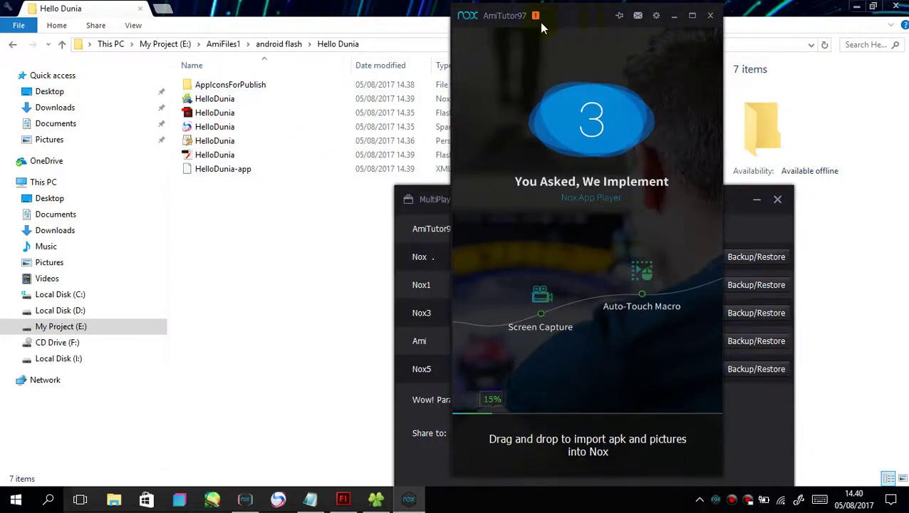
Uninstall Adobe AIR from the emulator's home screen
drag(558, 23, 535, 20)
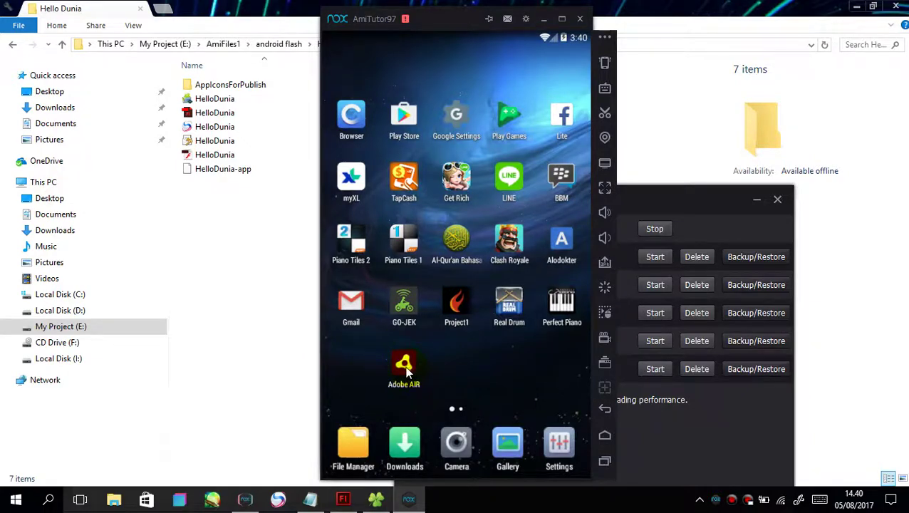
drag(400, 367, 394, 74)
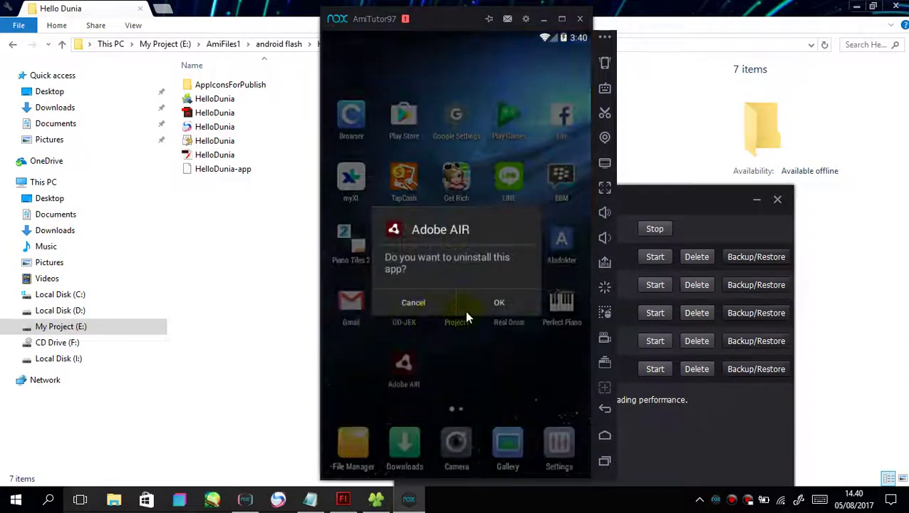
click(531, 299)
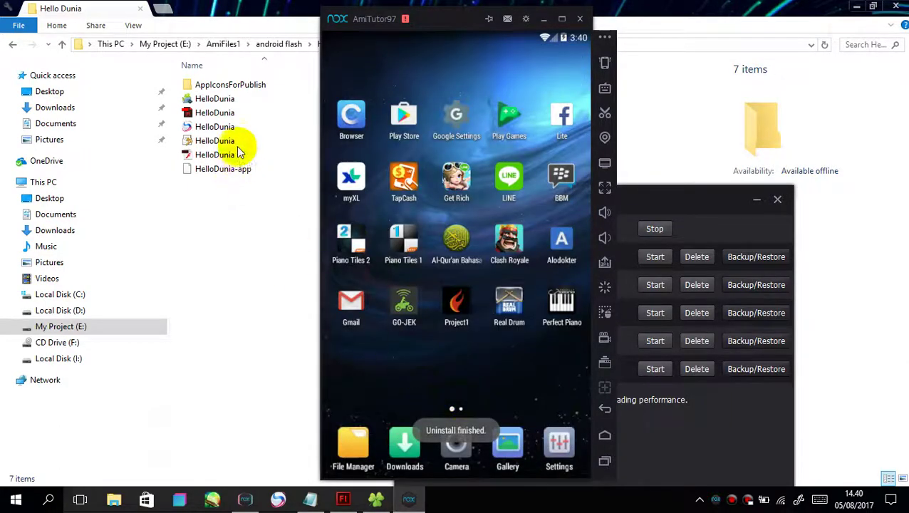
Switch to Flash, review the General and Deployment settings of the Android app, and return to the Nox emulator
click(234, 100)
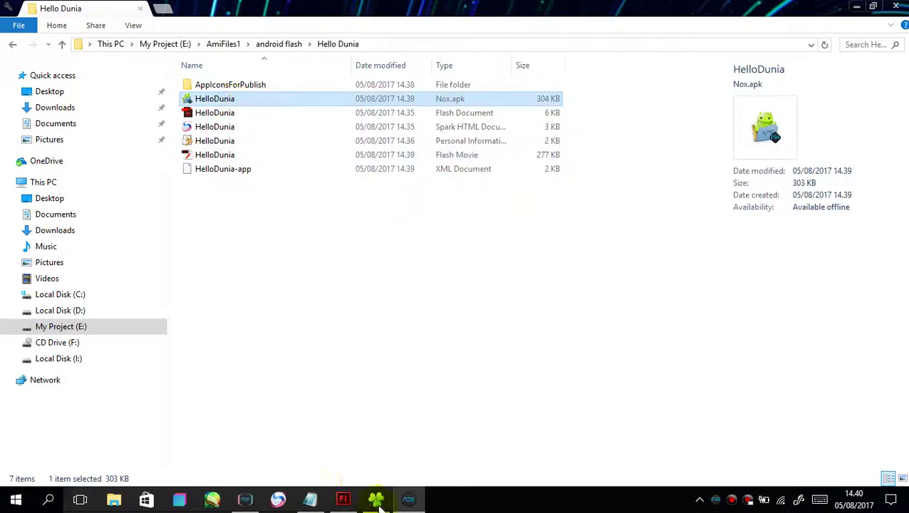
click(405, 501)
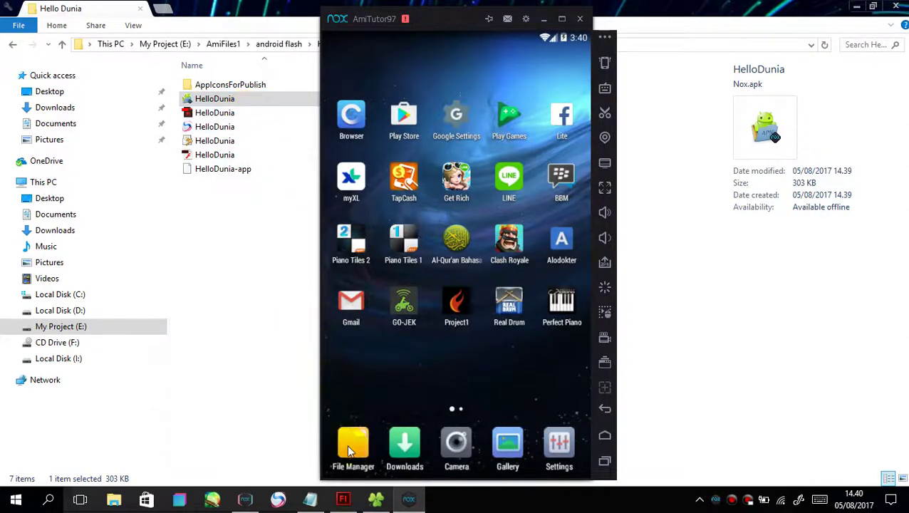
click(343, 498)
click(311, 46)
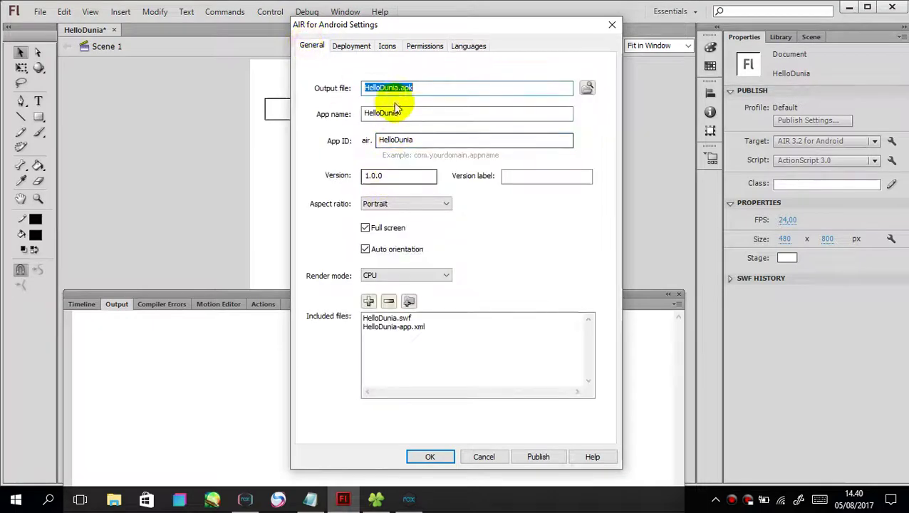
click(352, 46)
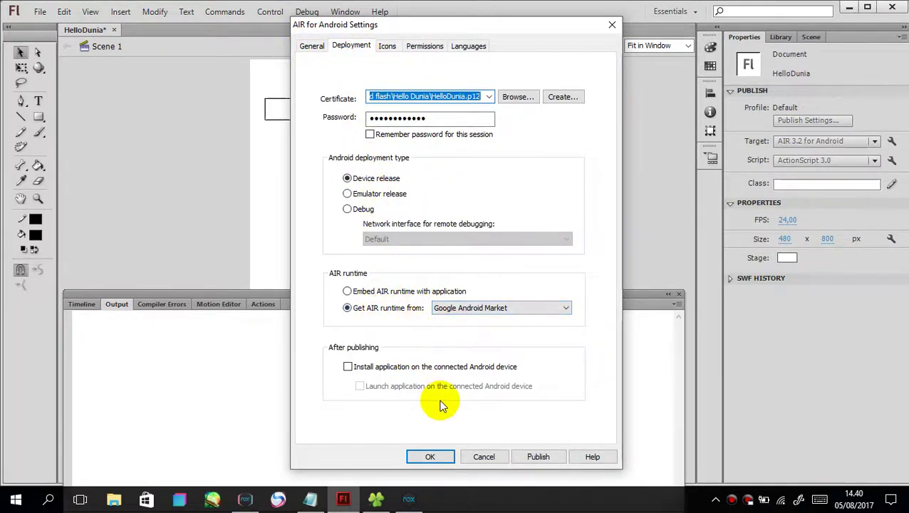
click(413, 501)
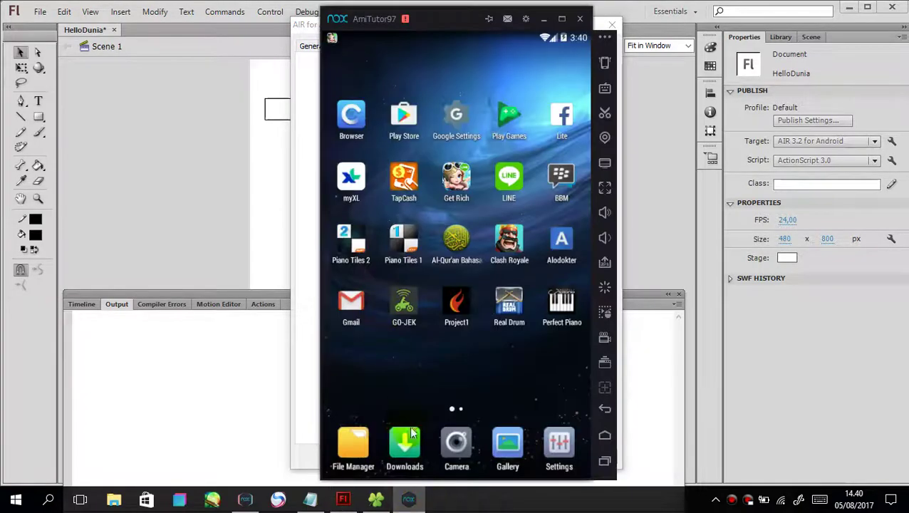
Transfer the HelloDunia APK from File Explorer into the AmiTutor97 emulator and install it from the shared App folder
click(411, 502)
click(411, 501)
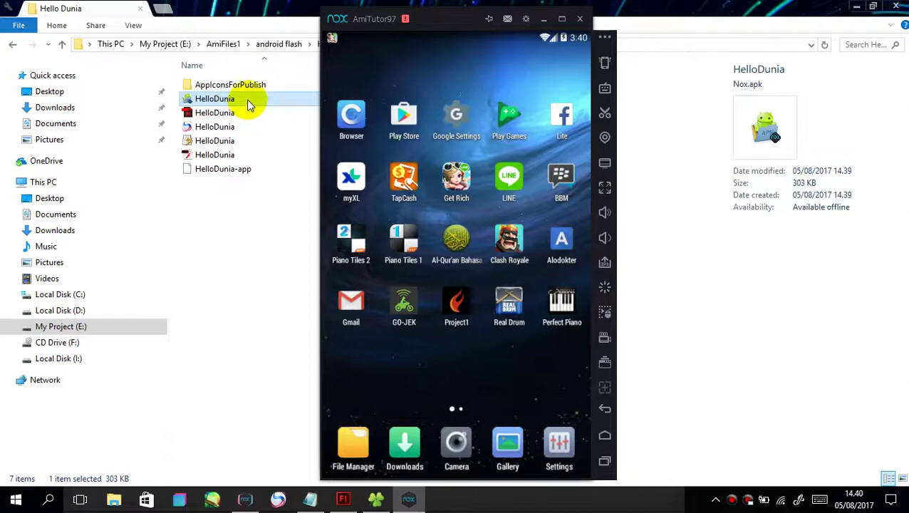
drag(249, 105, 427, 360)
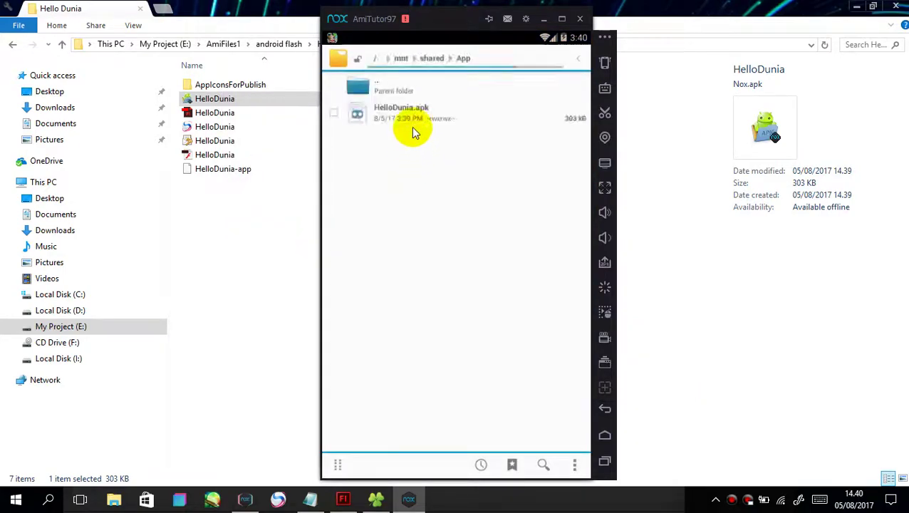
click(413, 128)
click(535, 472)
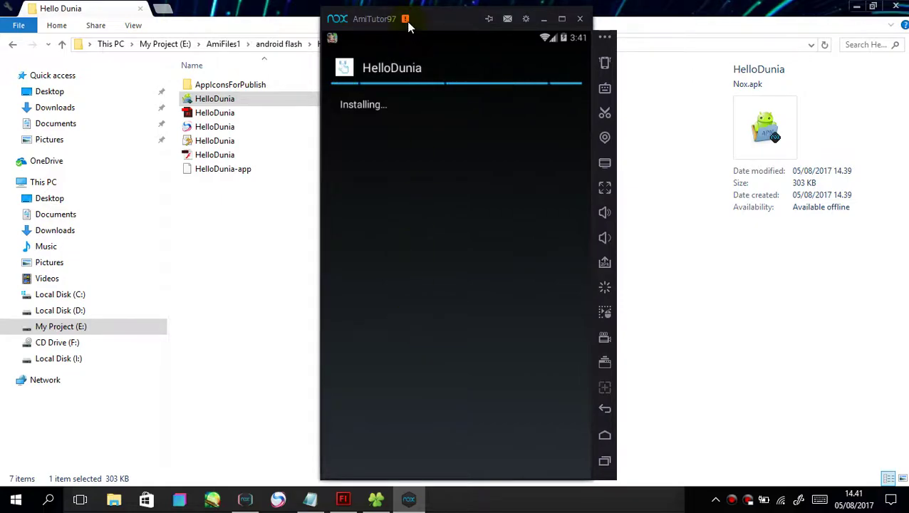
drag(436, 20, 562, 19)
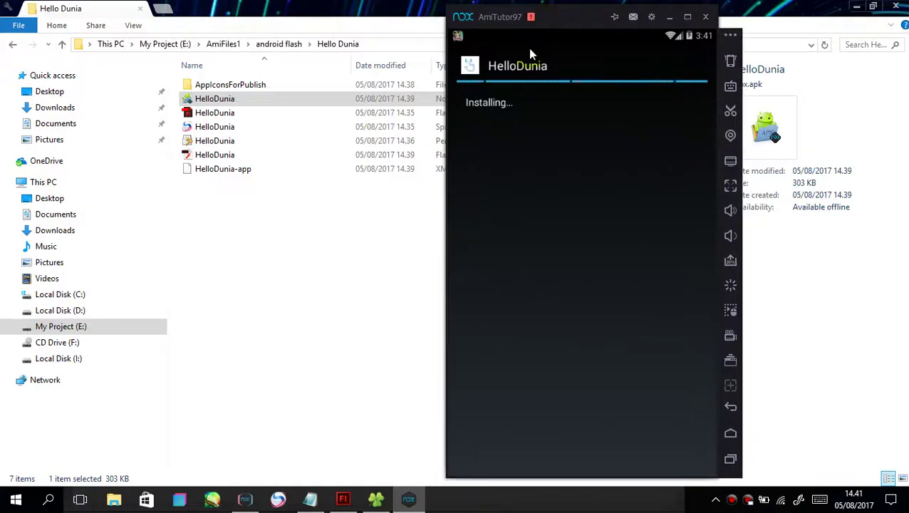
click(322, 105)
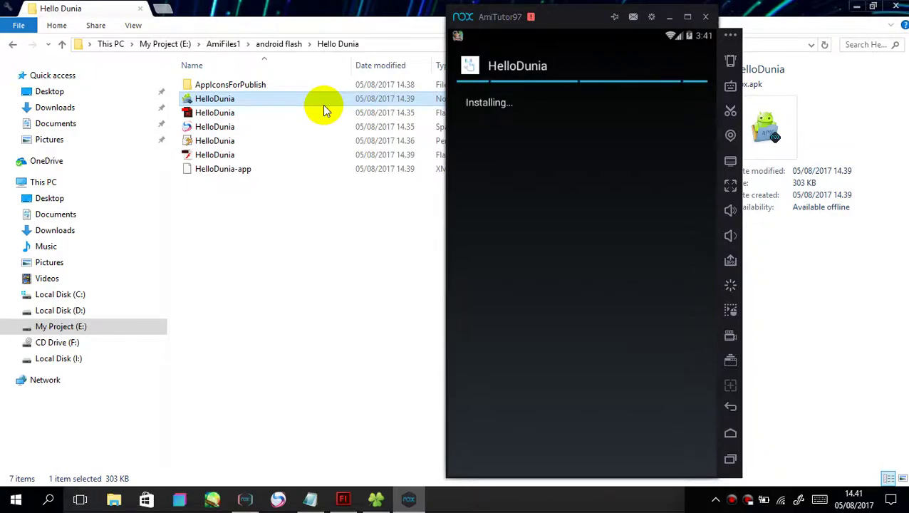
click(592, 46)
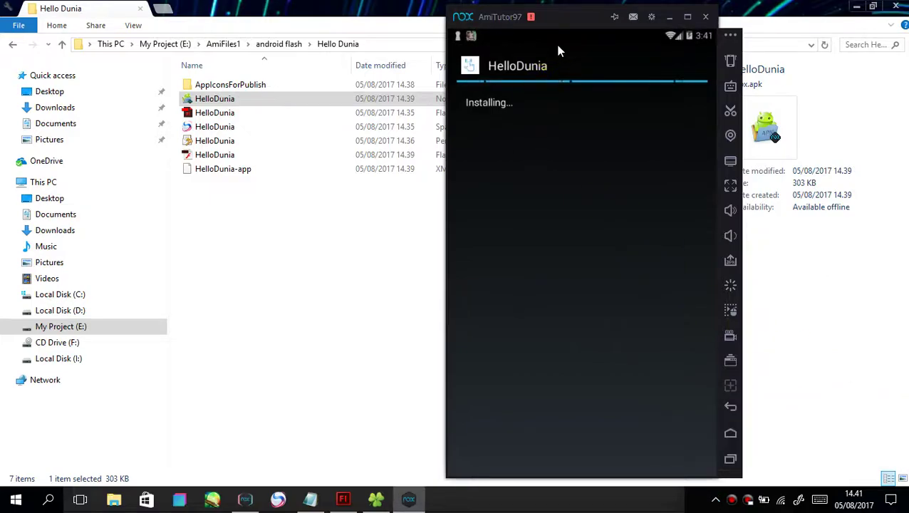
Clear the Google sign-in notification in the emulator and dismiss the Google Play services error
drag(554, 49, 557, 280)
drag(562, 169, 627, 168)
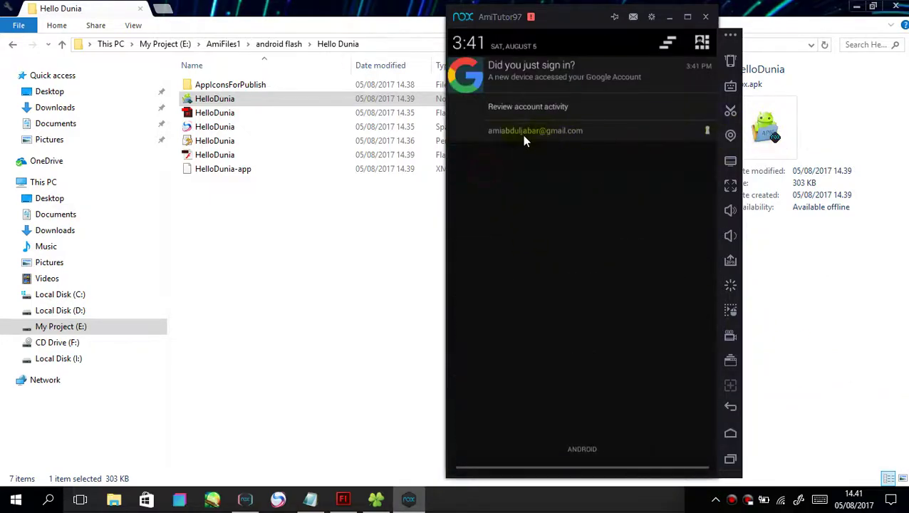
drag(492, 135, 642, 125)
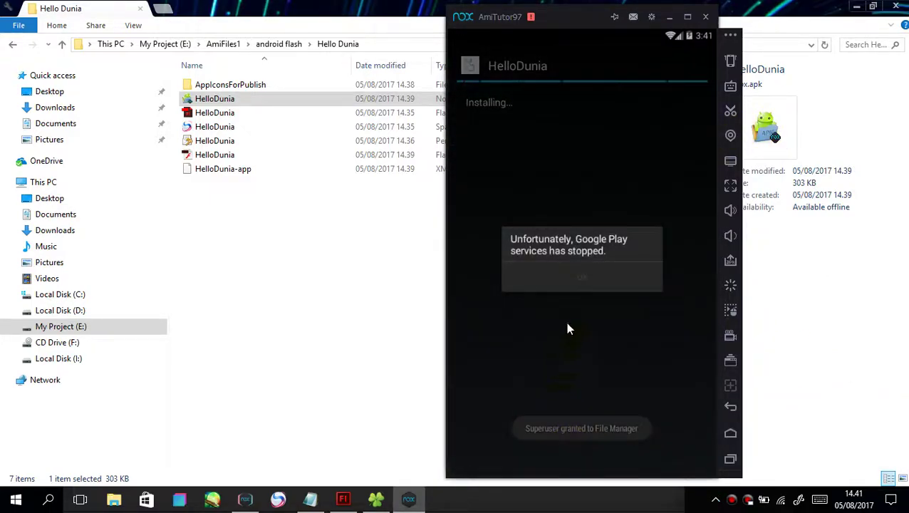
click(583, 279)
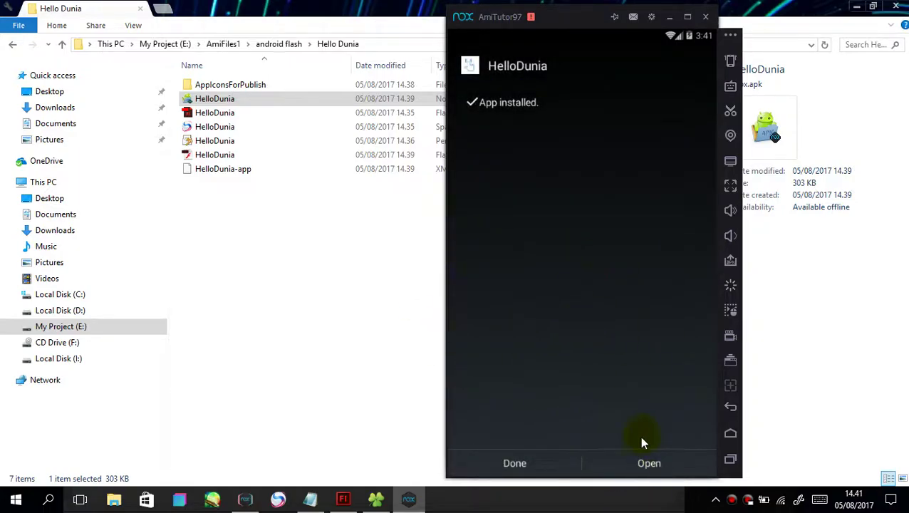
Launch the installed HelloDunia app, and check the AIR runtime source in Flash's Deployment settings before returning to Nox
click(643, 463)
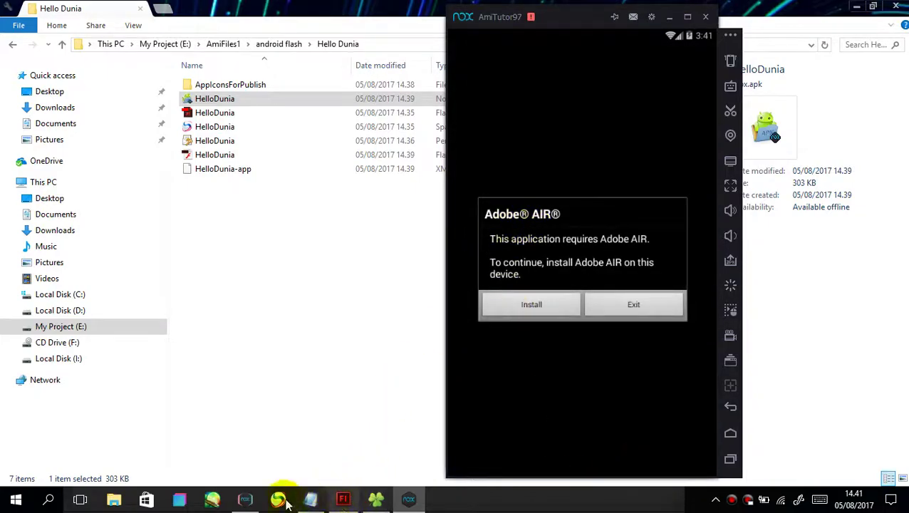
click(356, 503)
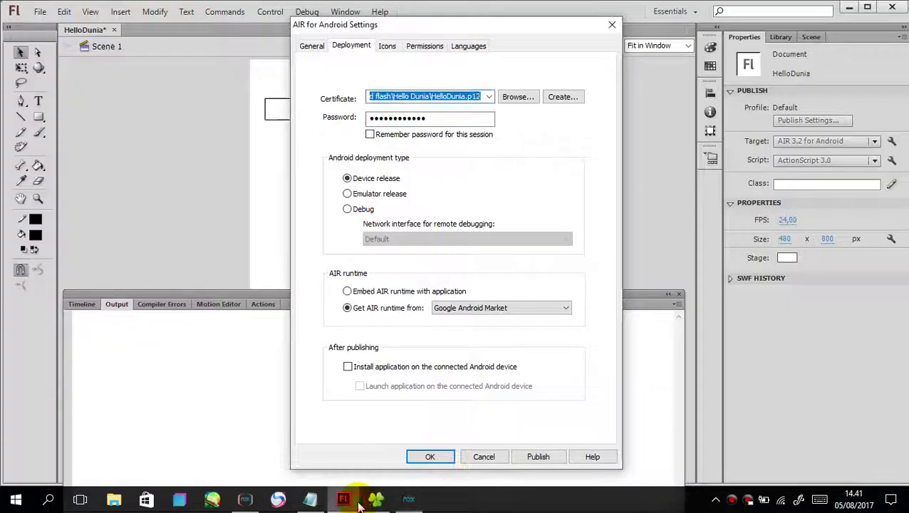
click(388, 312)
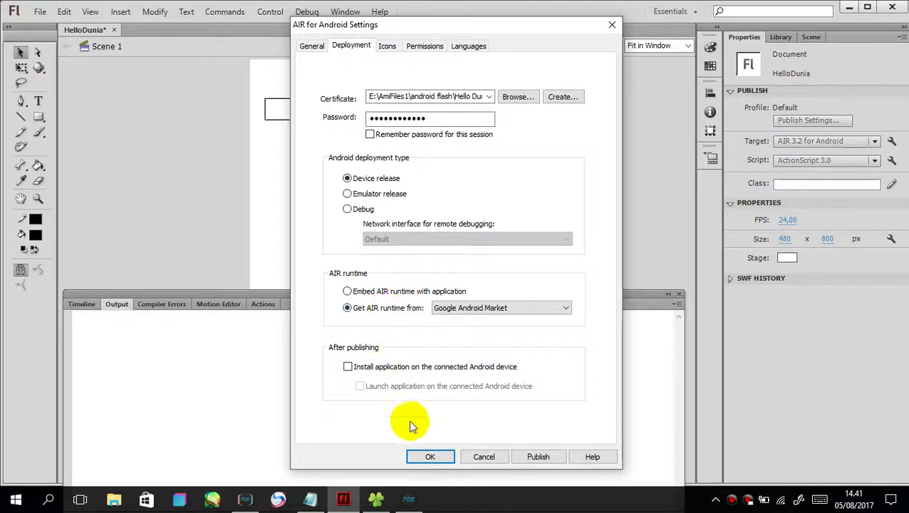
click(406, 501)
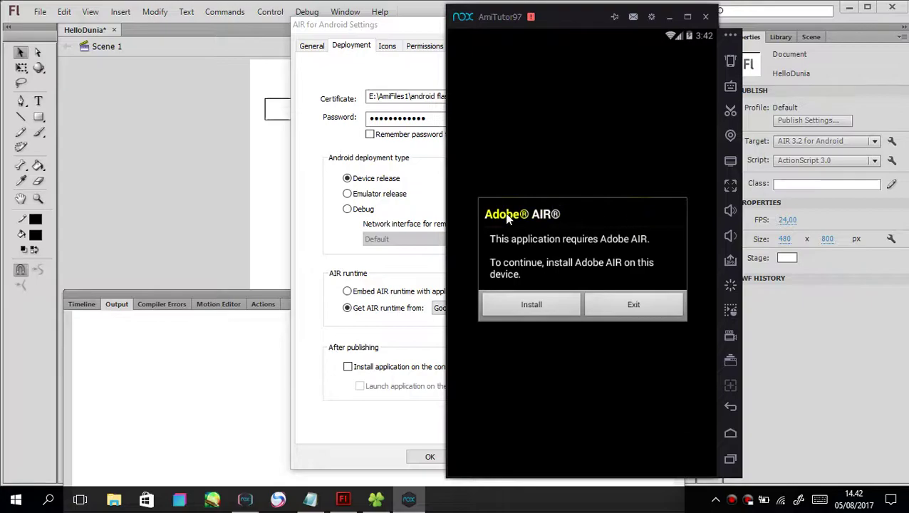
Accept the app's request for Adobe AIR and start installing Adobe AIR from the Google Play Store
click(527, 303)
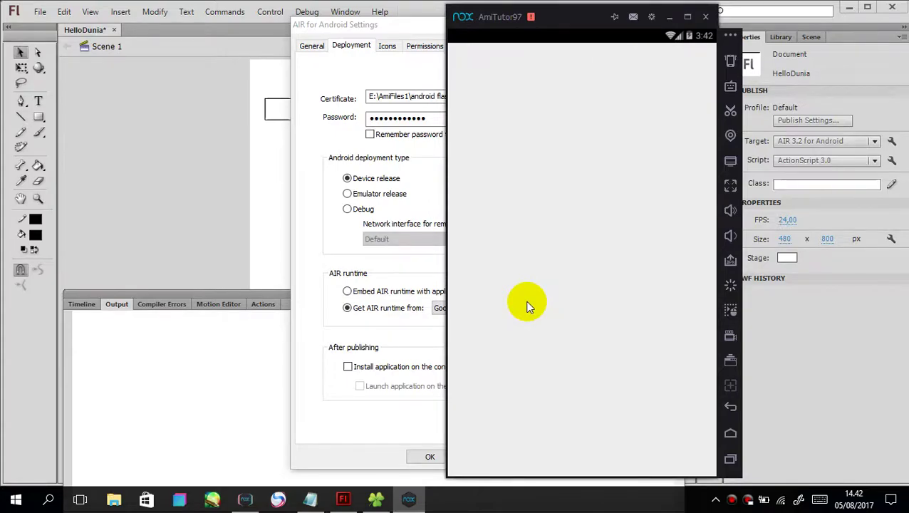
click(376, 499)
click(408, 499)
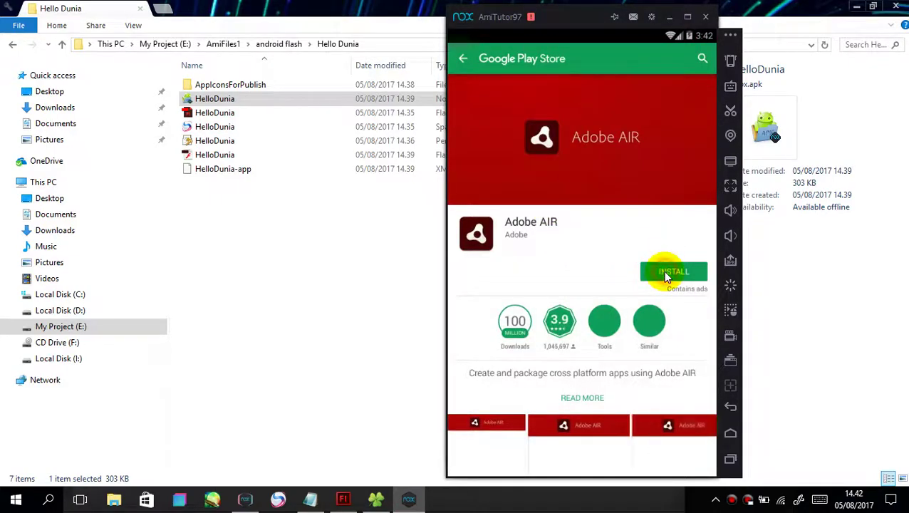
click(665, 275)
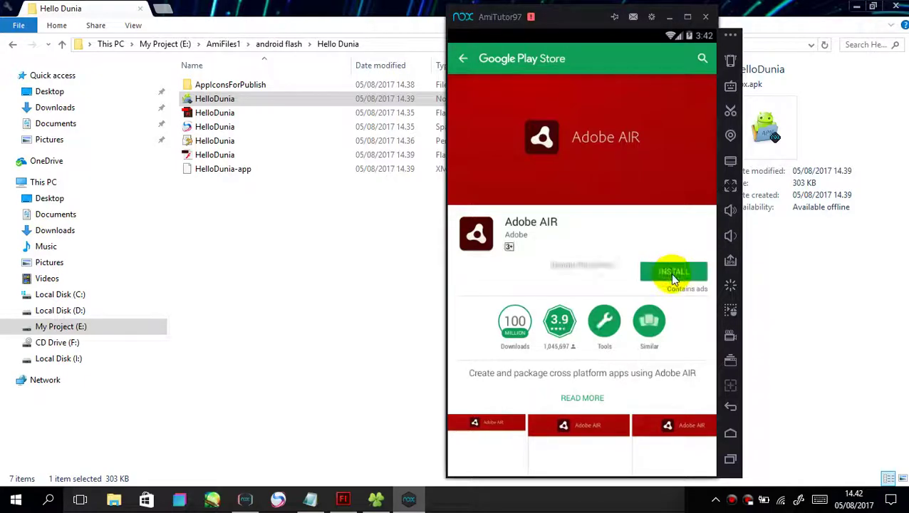
click(646, 319)
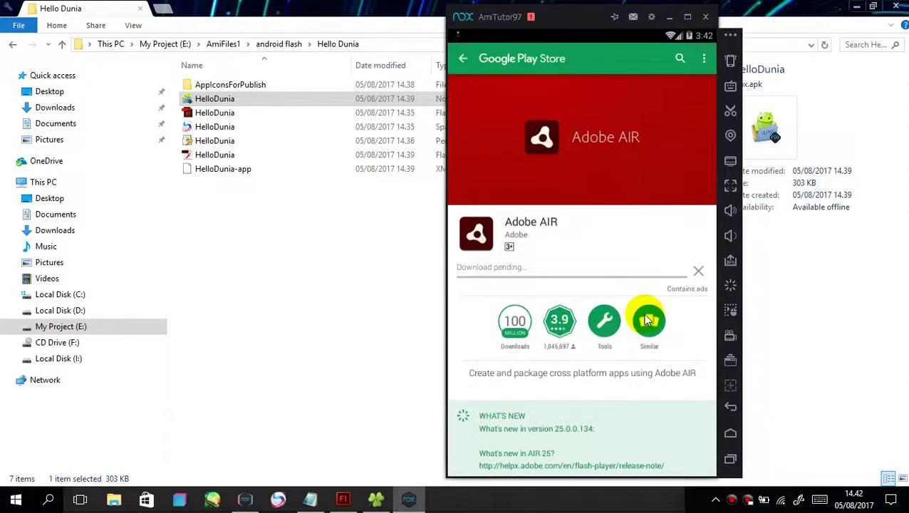
Open the Play Store's My apps & games list from the download notification and stop all pending app updates
key(Escape)
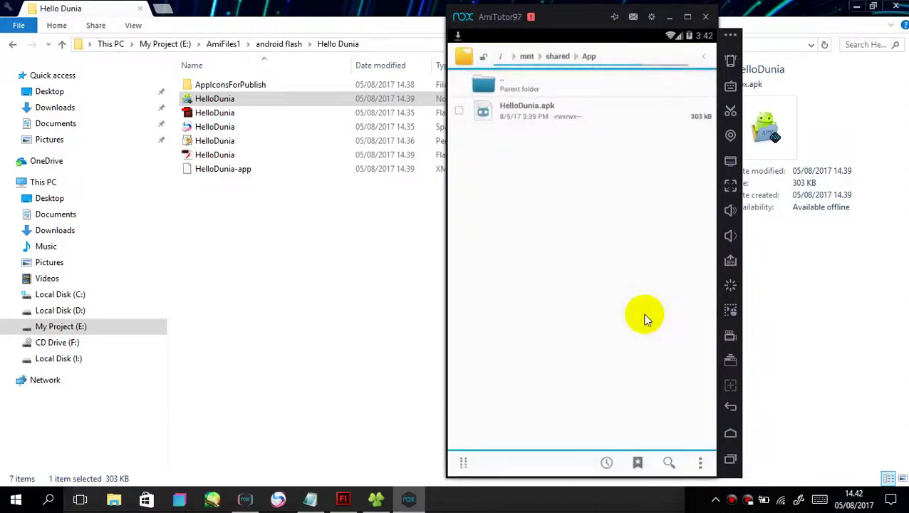
drag(531, 43, 505, 112)
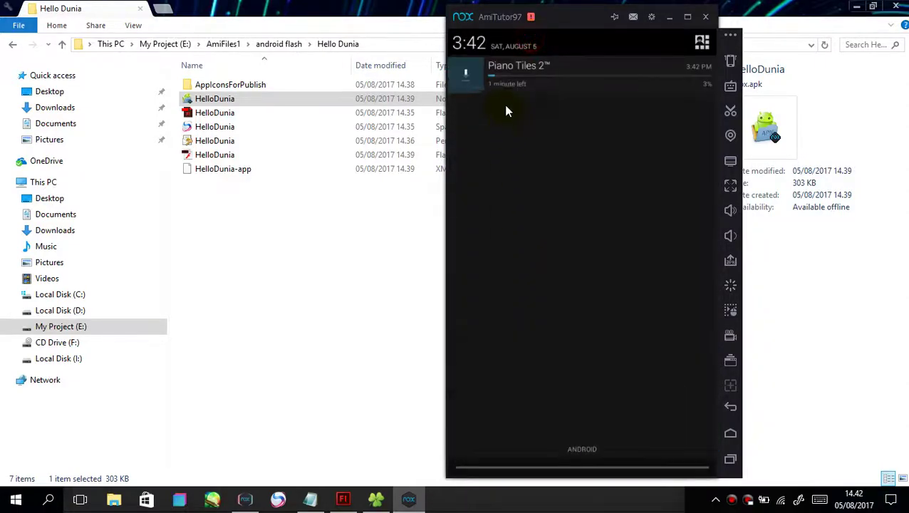
click(507, 347)
click(730, 459)
click(730, 459)
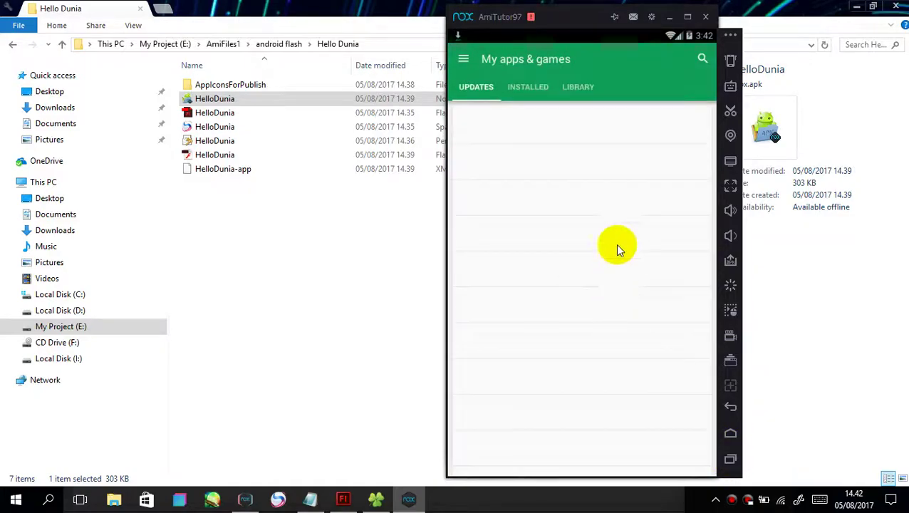
click(687, 125)
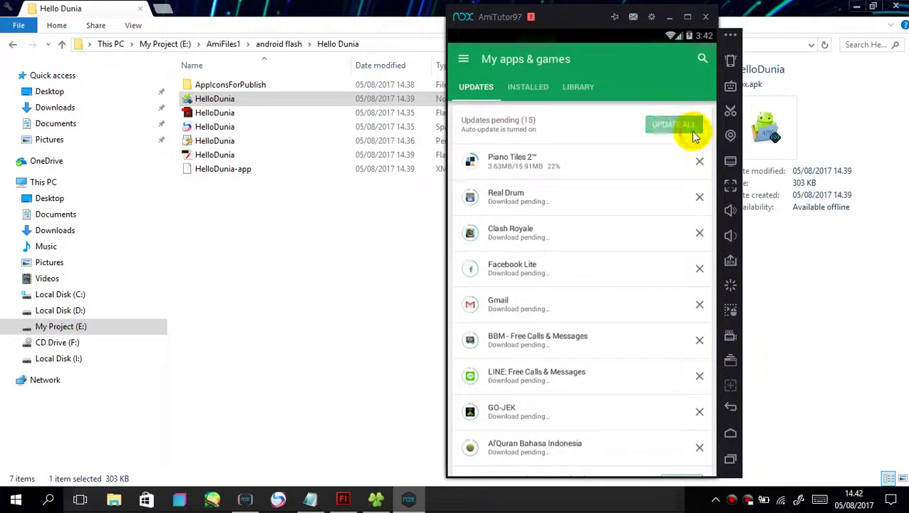
Check the Adobe AIR download in the notifications and the updates list, and return to the emulator's home screen
drag(498, 41, 504, 270)
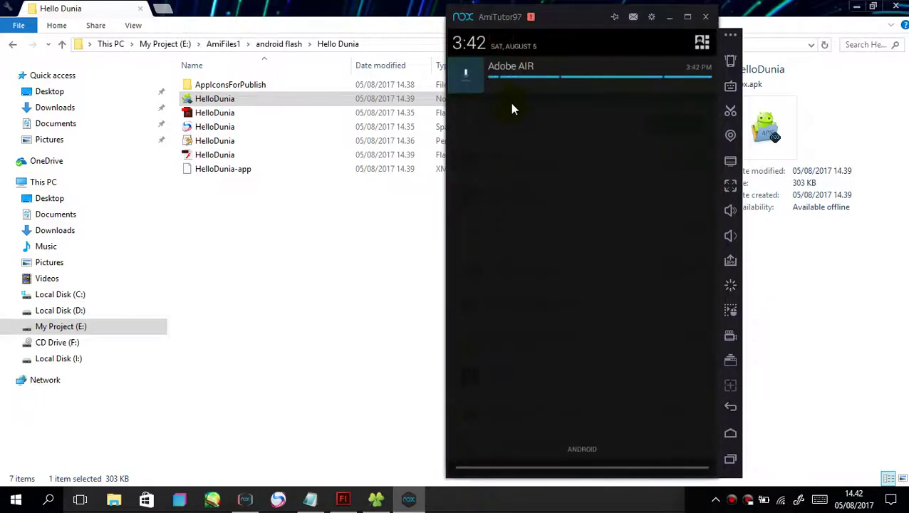
click(512, 272)
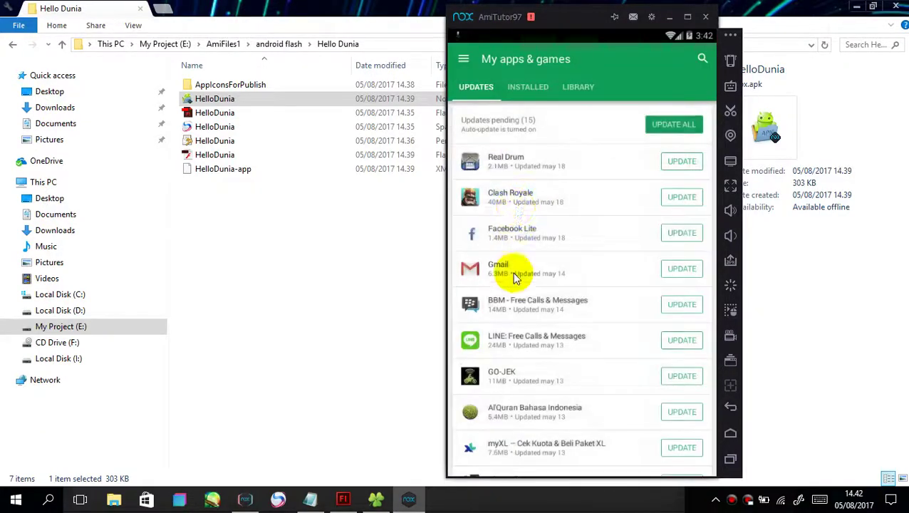
click(730, 406)
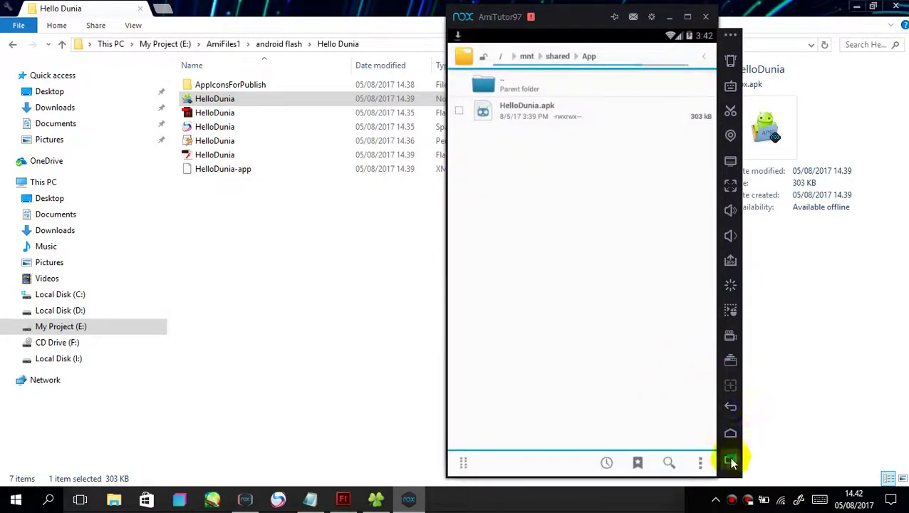
click(730, 459)
click(601, 345)
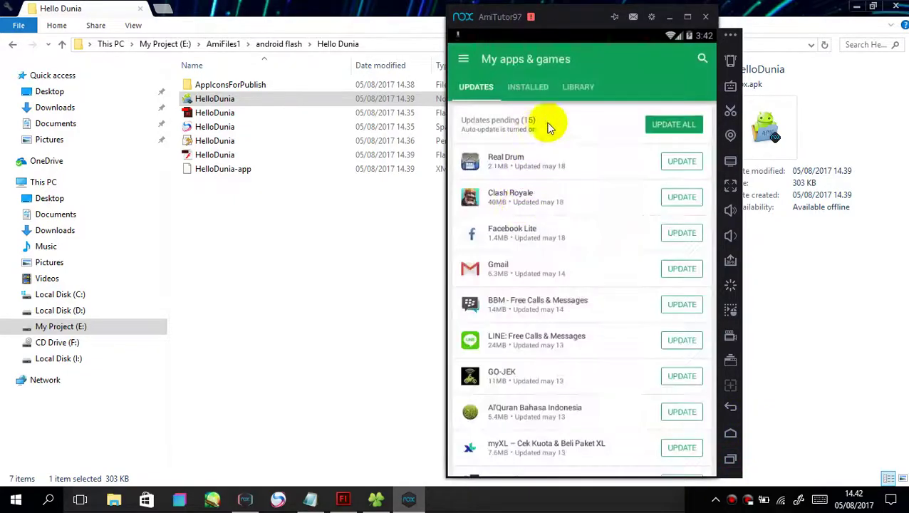
click(730, 404)
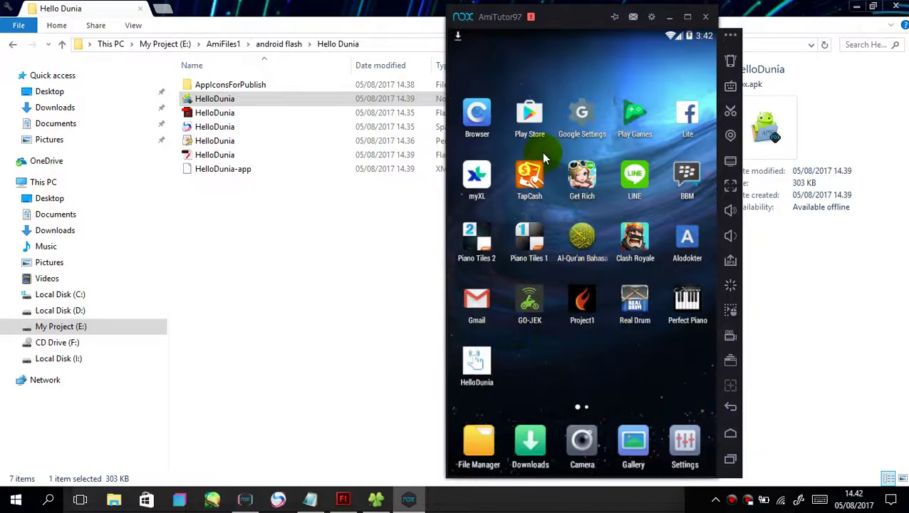
Search the Play Store for "android air" and open My apps & games from the download notification
click(525, 117)
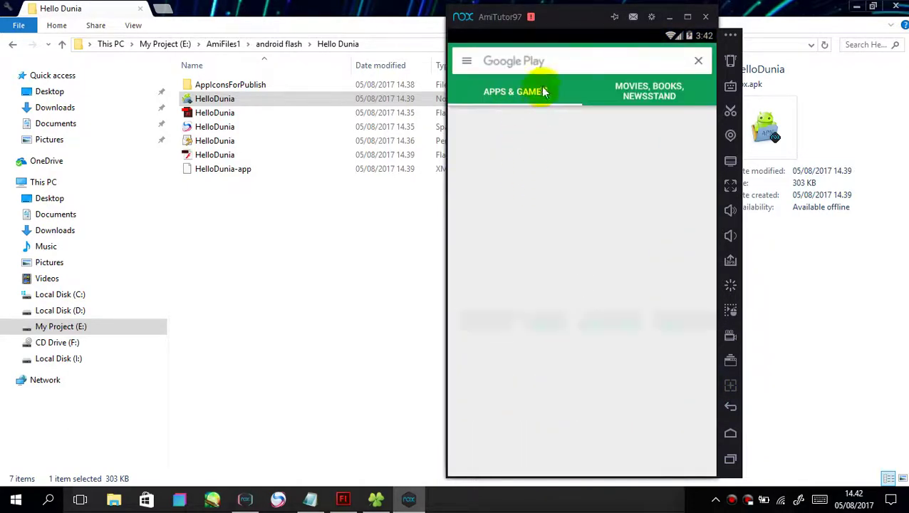
click(542, 62)
text(android air)
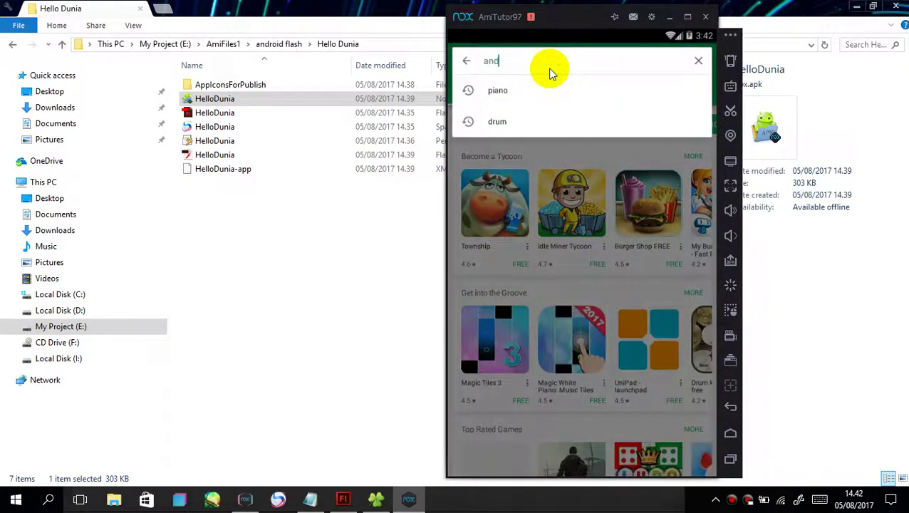
key(Return)
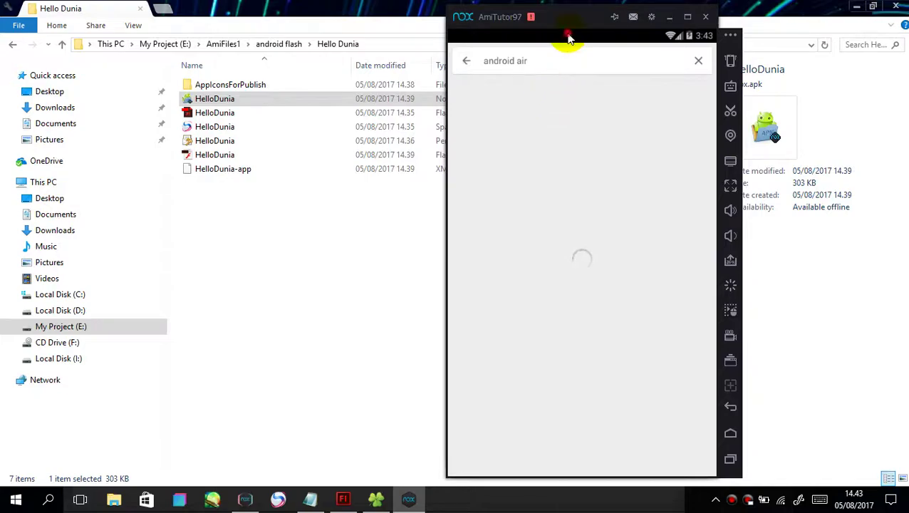
drag(570, 35, 557, 299)
click(525, 75)
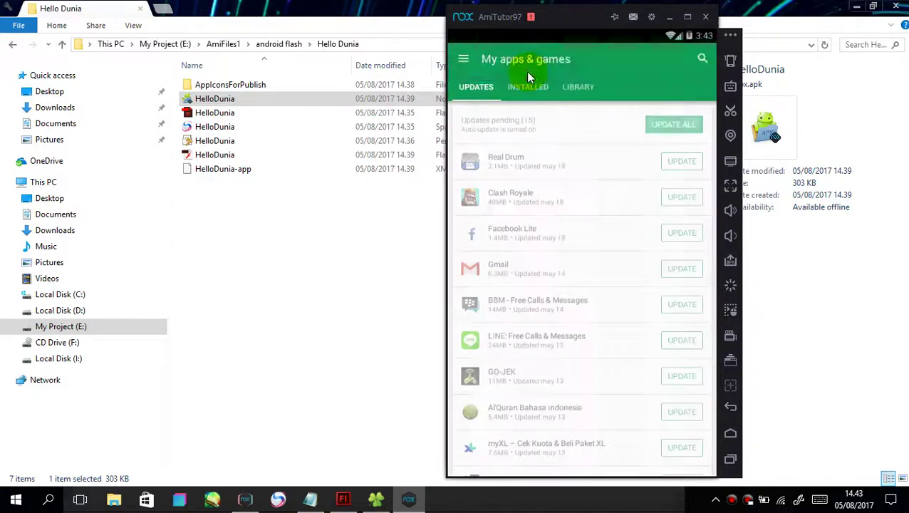
Open the emulator's advanced system settings and review the Tablet, Phone and Customize startup resolutions, leaving Phone 480x800 selected
drag(545, 35, 547, 239)
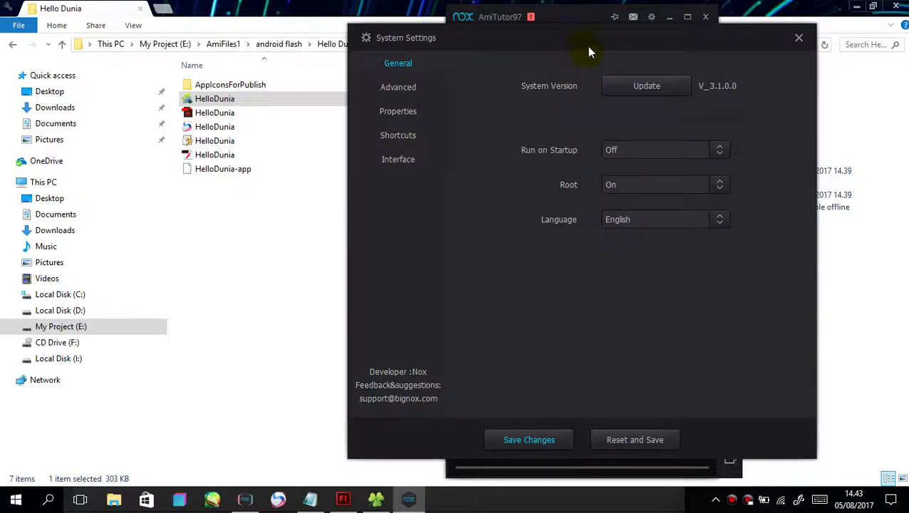
click(246, 125)
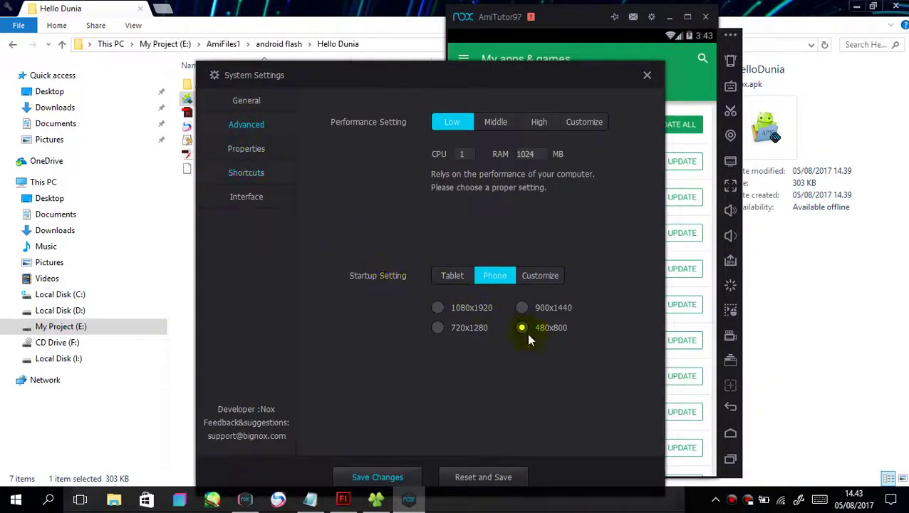
click(527, 328)
drag(291, 81, 345, 28)
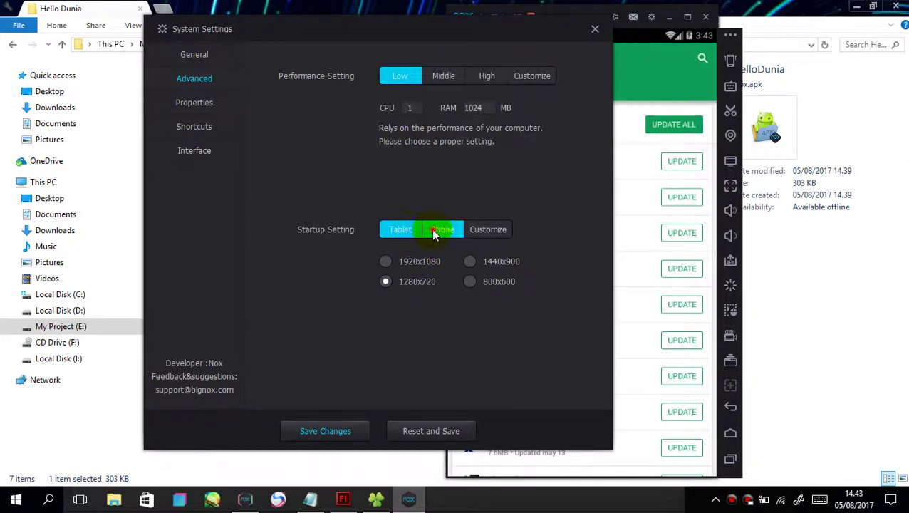
click(443, 229)
click(496, 230)
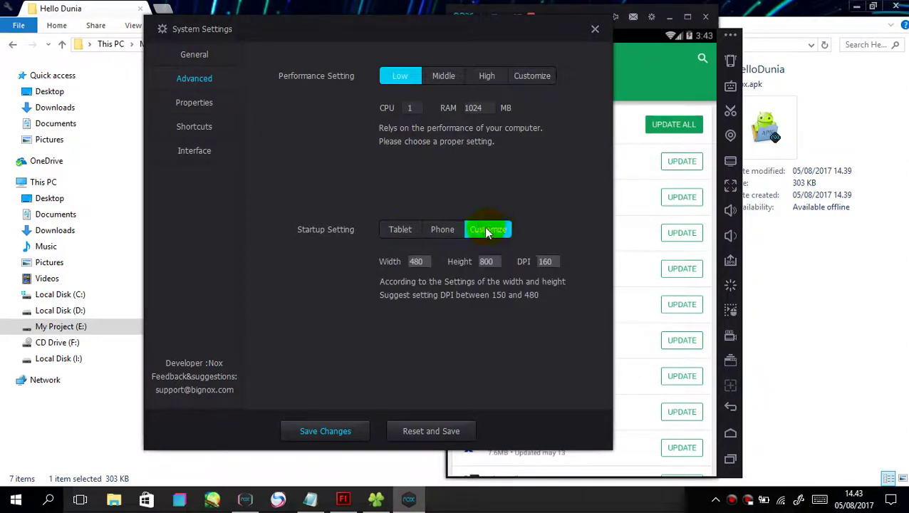
click(436, 238)
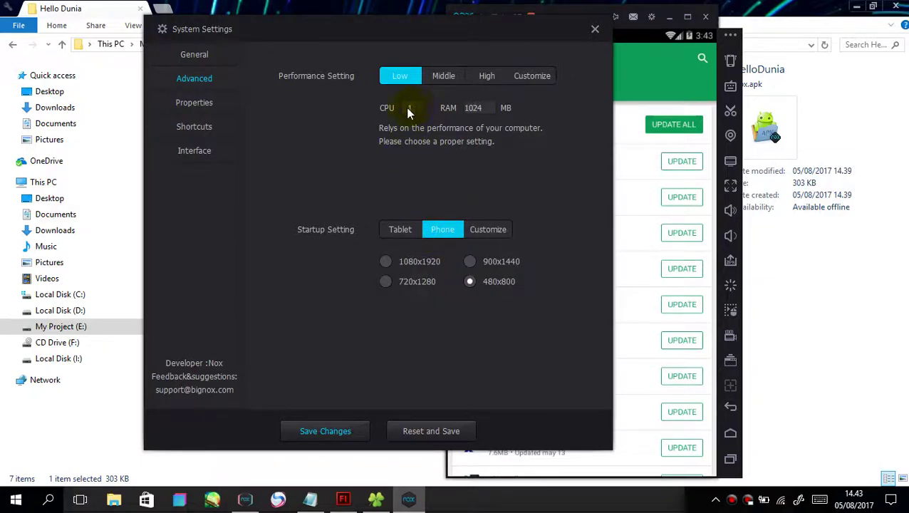
Look through the performance presets and the Properties and General settings, and close System Settings without saving
click(436, 80)
click(497, 80)
click(534, 78)
click(201, 146)
click(447, 78)
click(398, 78)
click(485, 77)
click(527, 76)
click(432, 78)
click(163, 108)
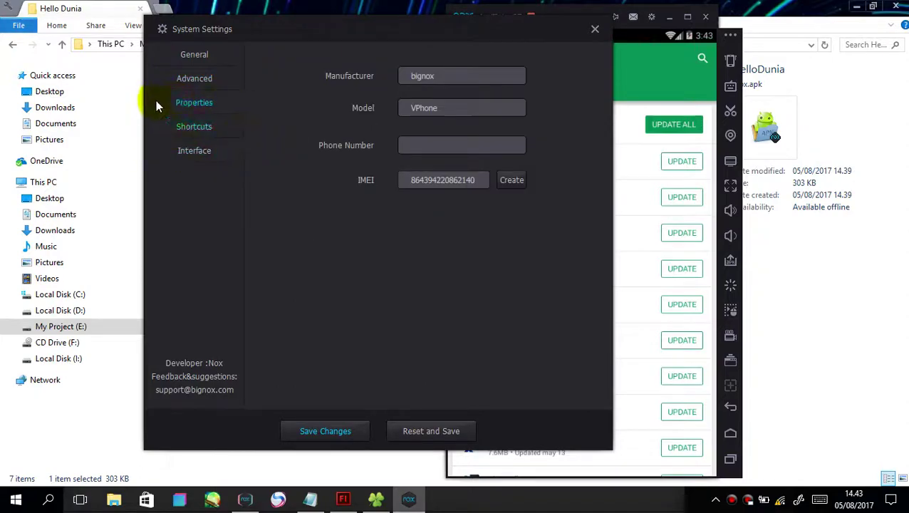
click(191, 56)
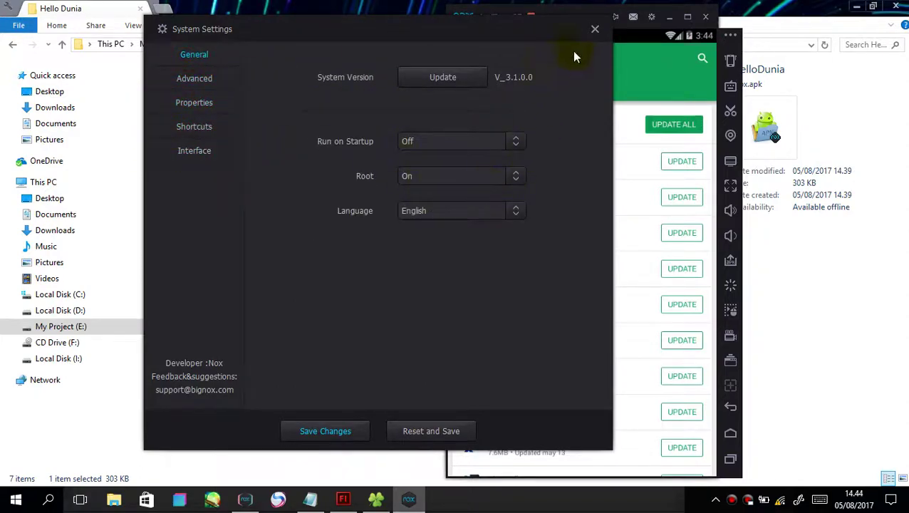
click(597, 33)
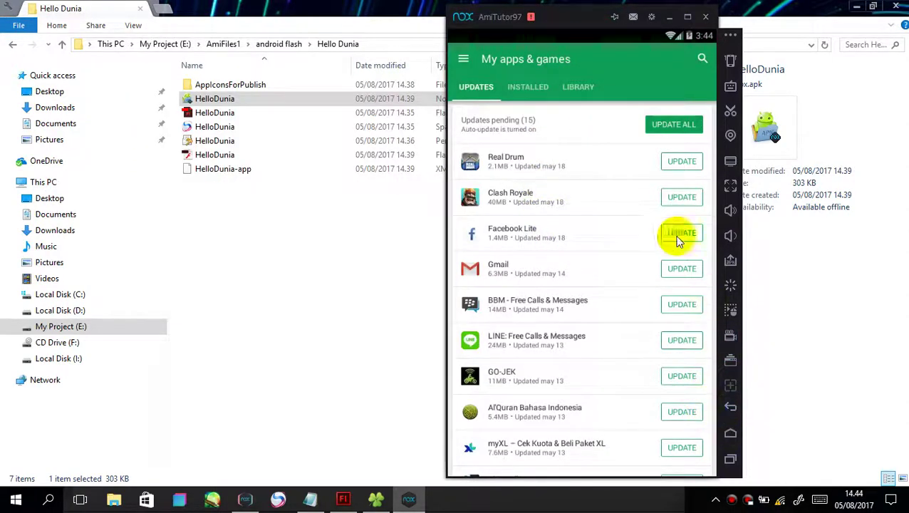
Return to the emulator's home screen, launch HelloDunia and follow its Adobe AIR request to the Google Play Store page
drag(595, 43, 587, 360)
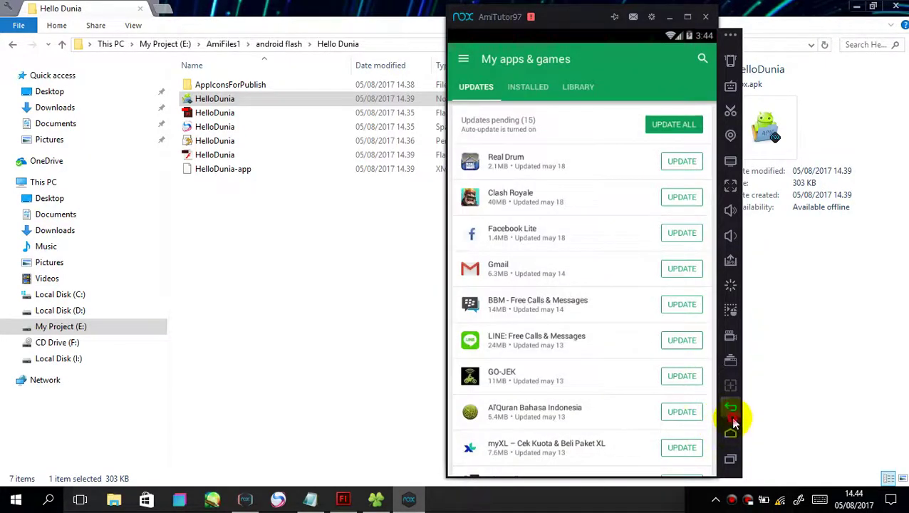
click(730, 433)
drag(641, 335, 498, 349)
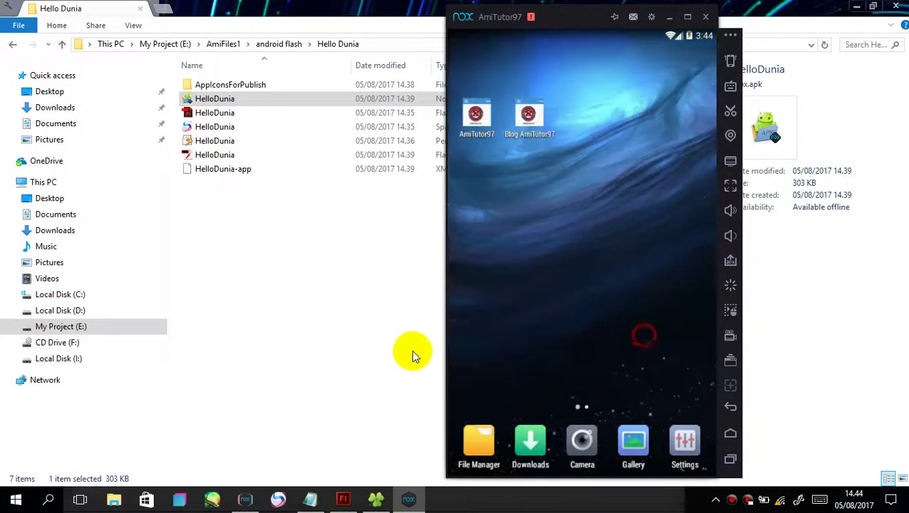
drag(579, 340, 538, 385)
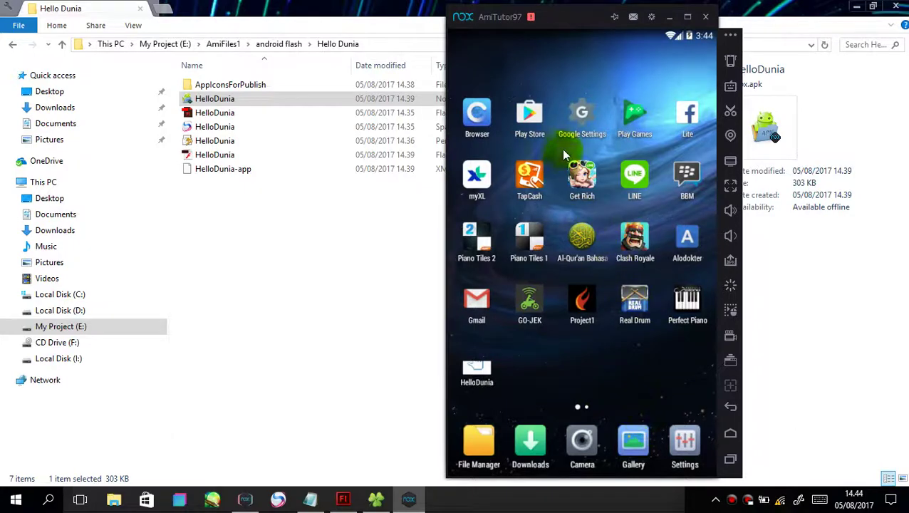
click(545, 118)
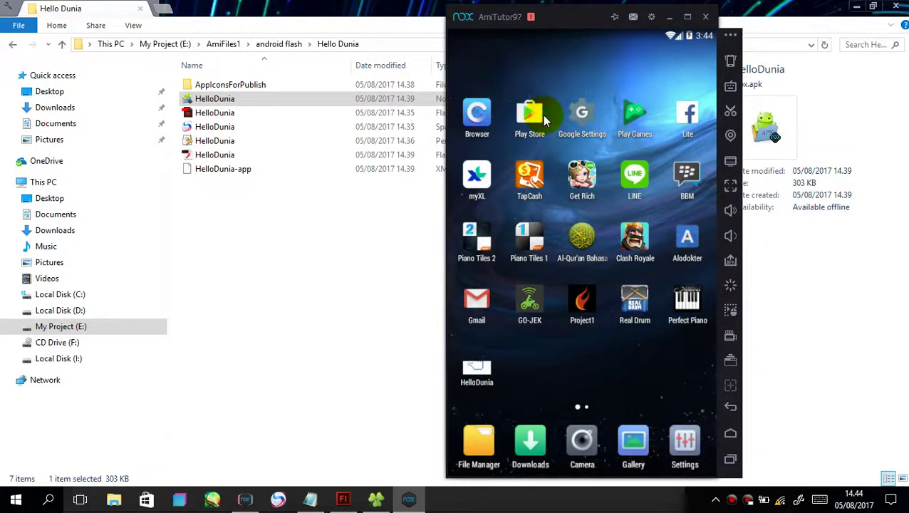
click(730, 435)
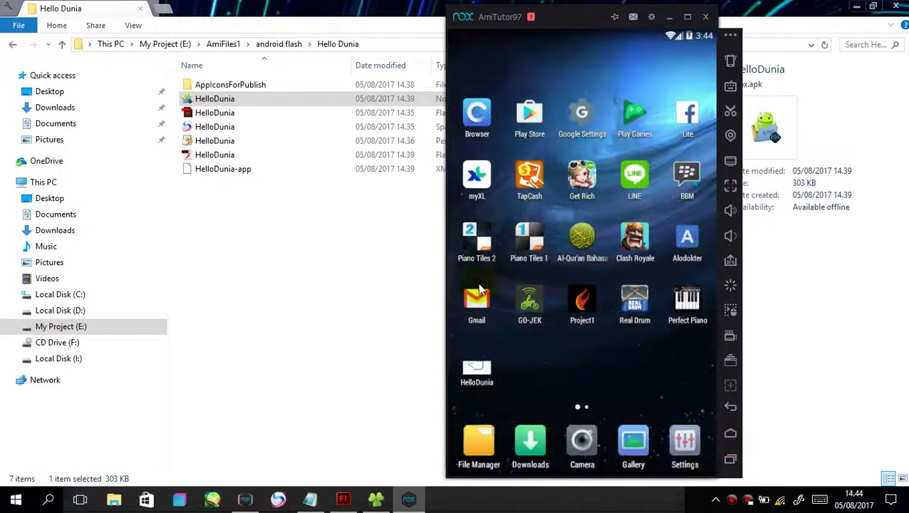
click(484, 383)
click(557, 306)
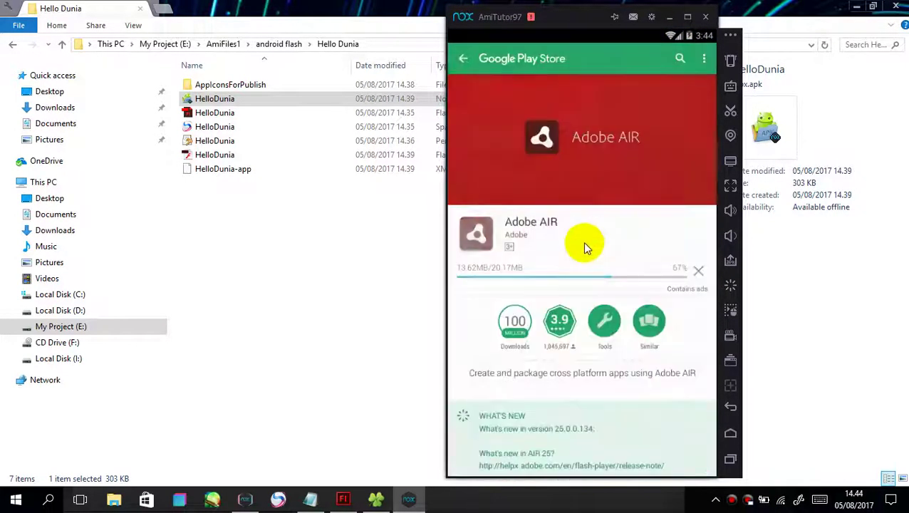
Check the computer's Wi-Fi connection during the Adobe AIR download and dismiss the installation notification
click(782, 501)
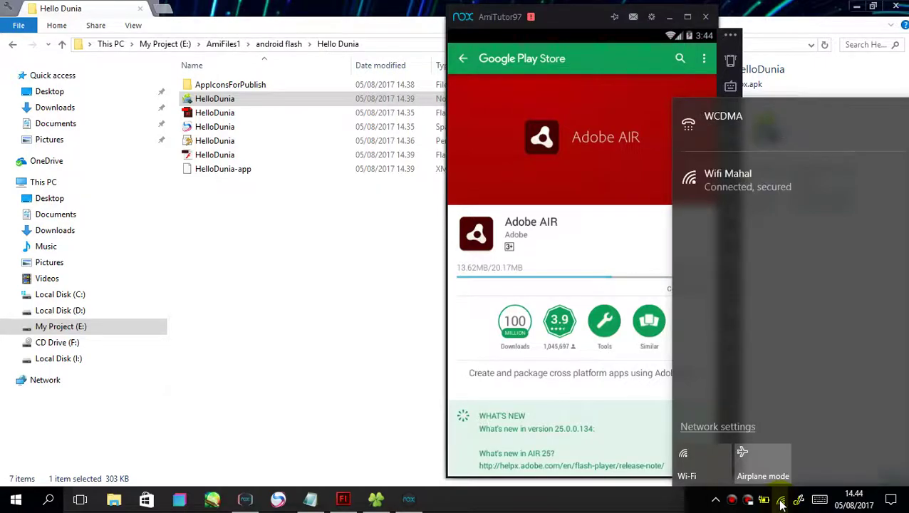
drag(510, 24, 278, 6)
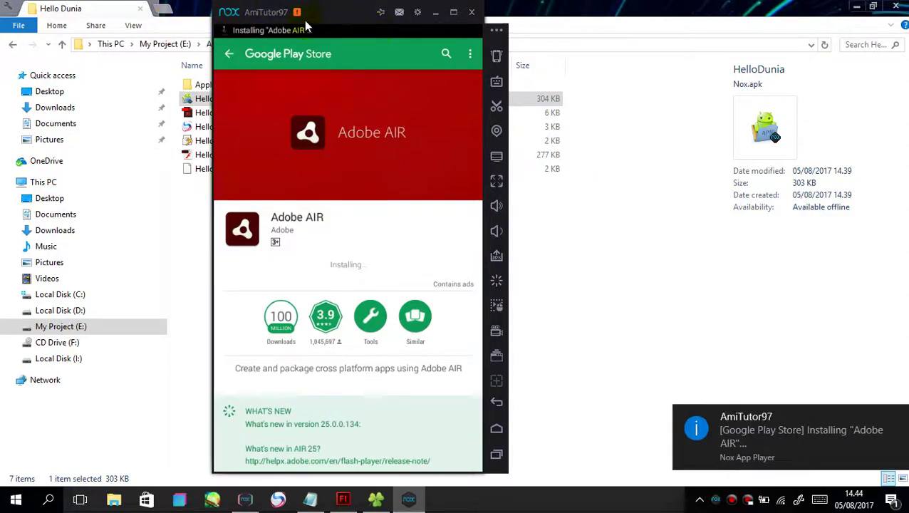
drag(239, 5, 470, 3)
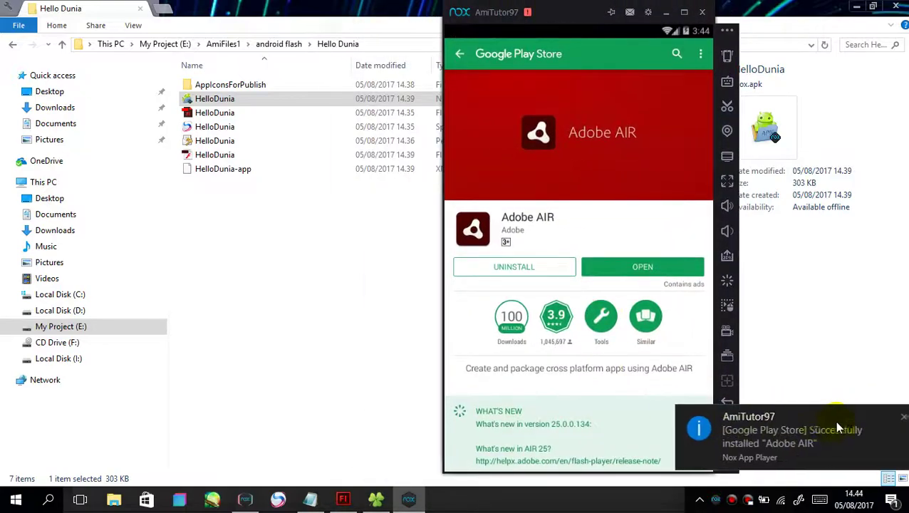
click(898, 416)
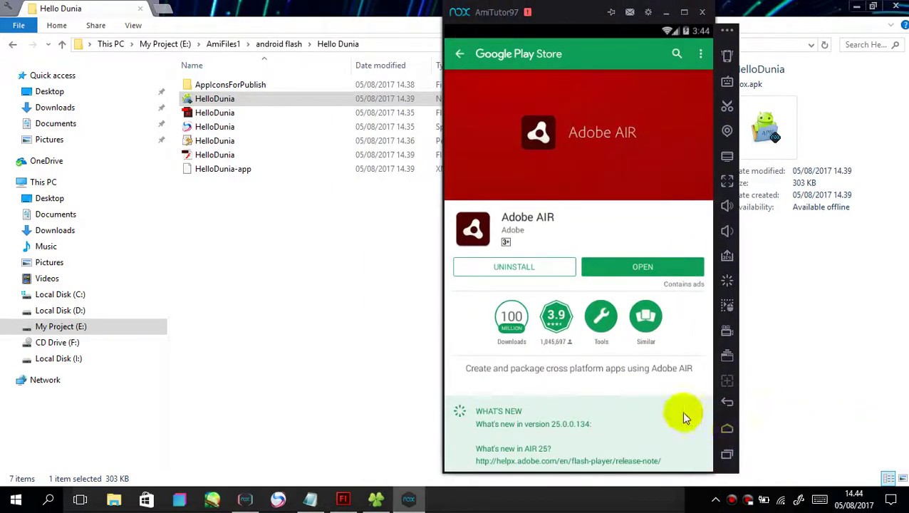
Clear the recent apps, launch HelloDunia from the home screen and test its Sentuh button
click(726, 402)
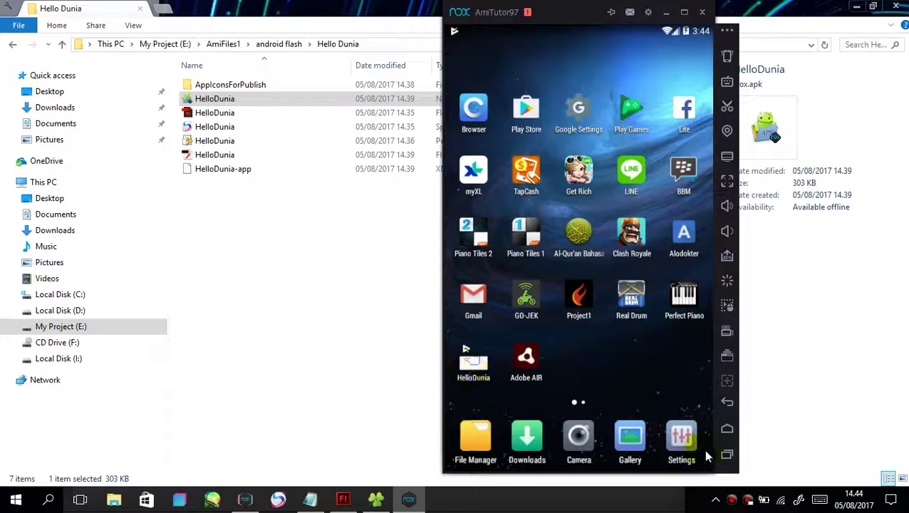
click(727, 454)
click(616, 417)
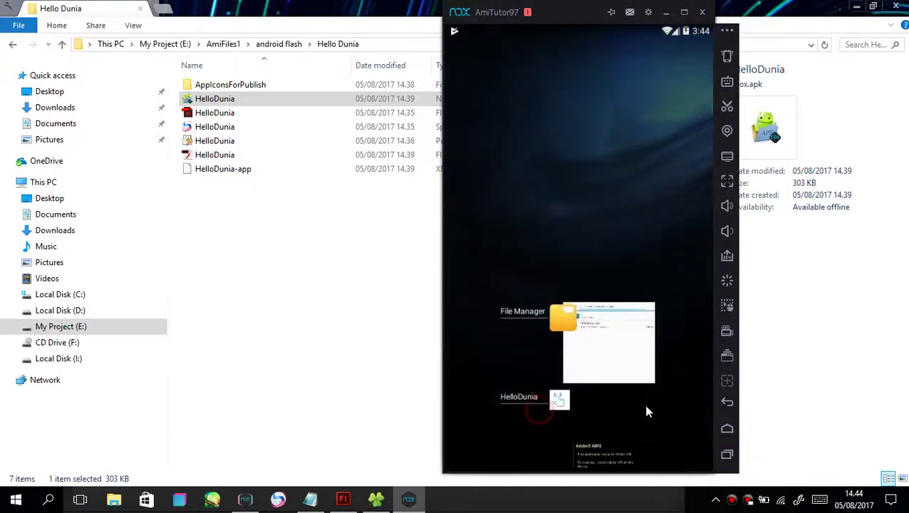
click(475, 363)
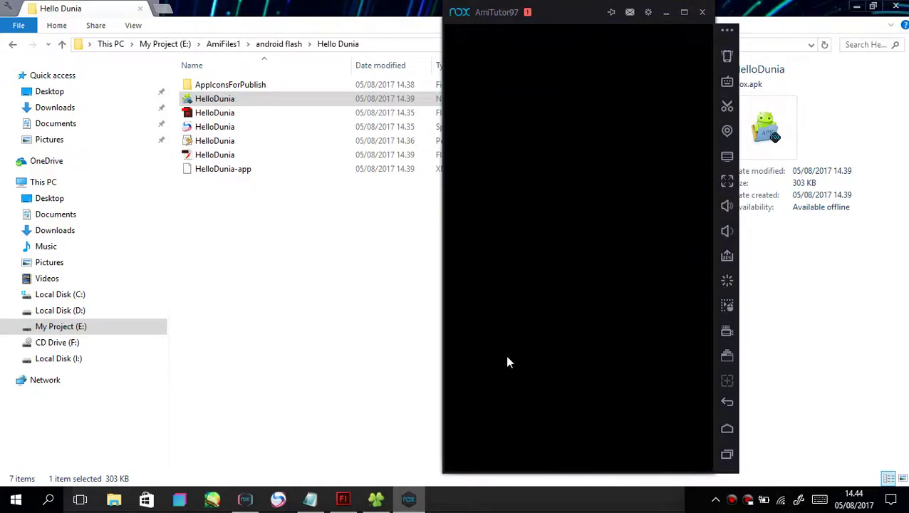
click(507, 359)
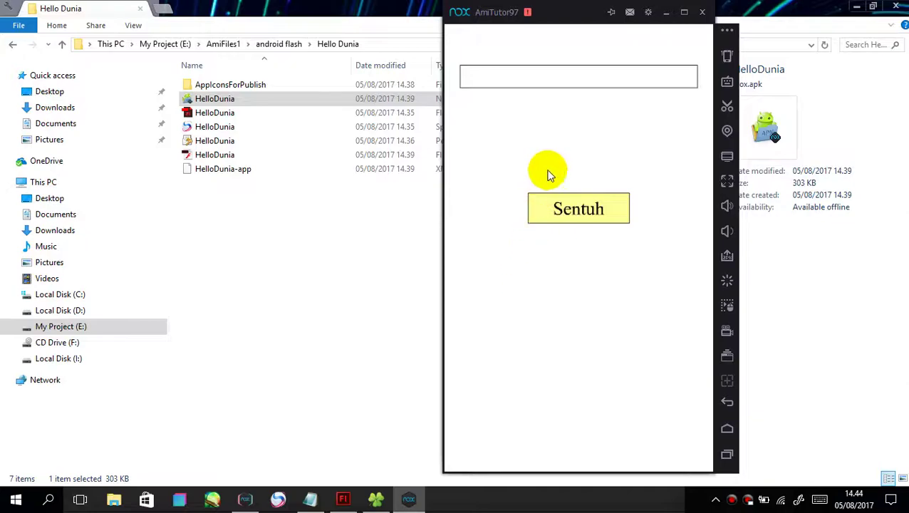
click(556, 218)
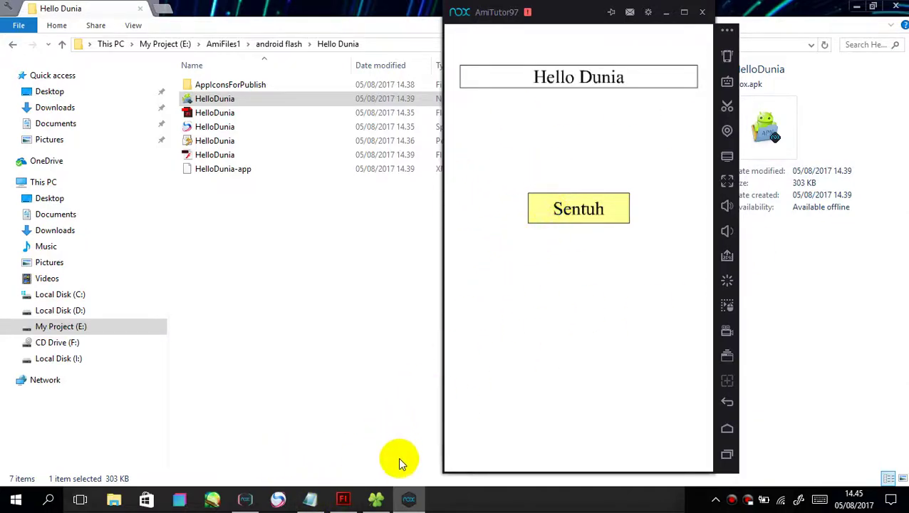
View the AIR for Android settings in Flash Professional, and back in Nox relaunch HelloDunia and clear it from the recent apps
click(340, 501)
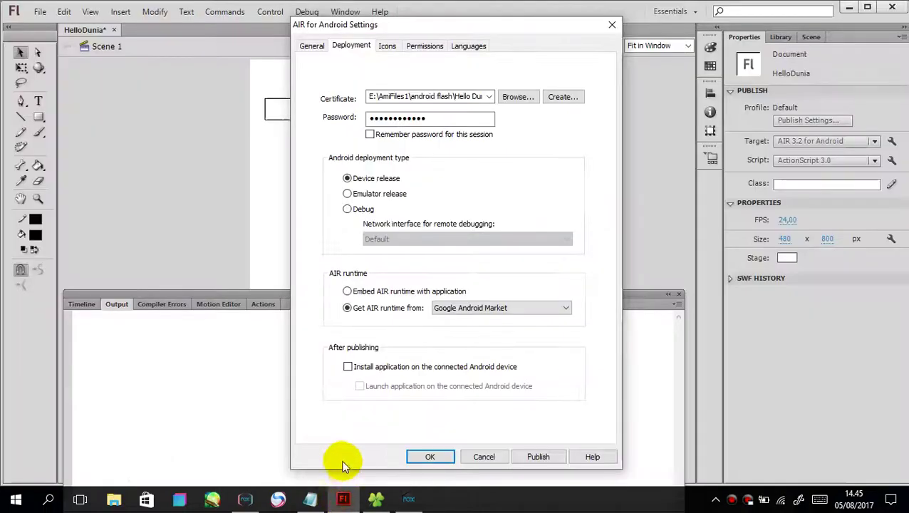
click(413, 498)
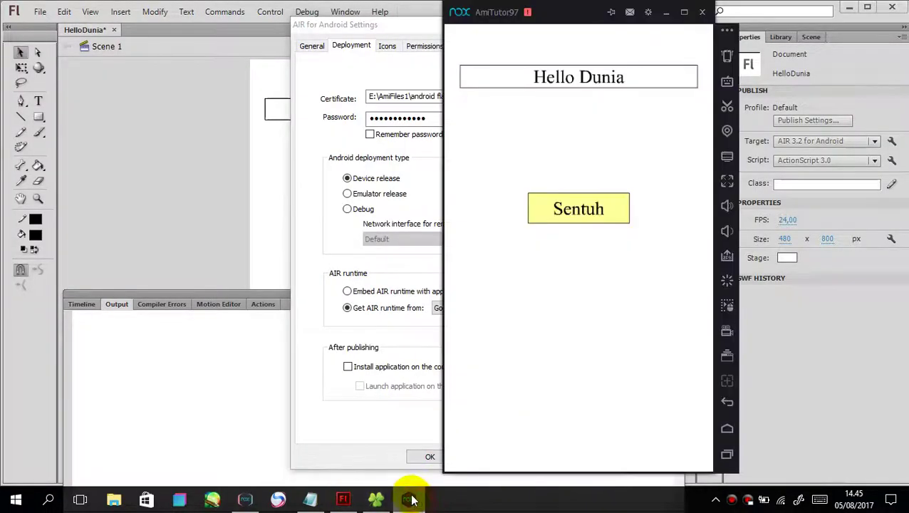
click(728, 403)
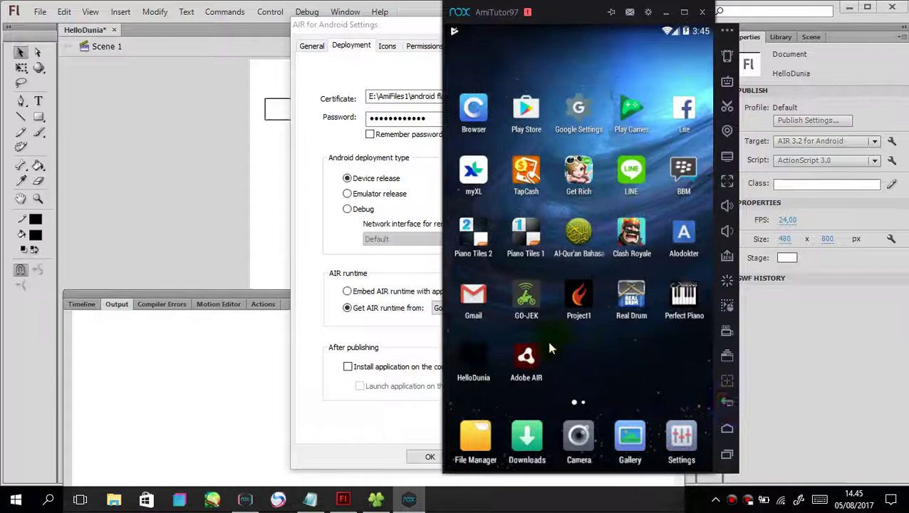
click(468, 372)
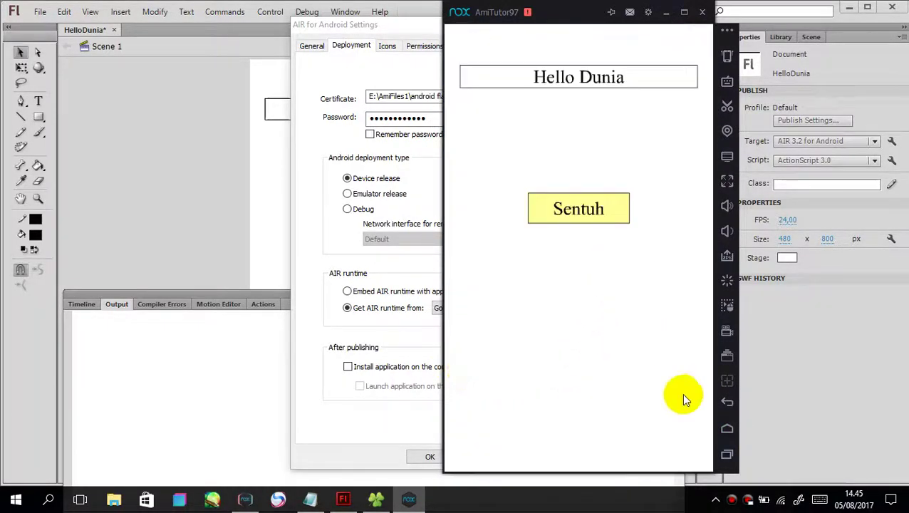
click(727, 403)
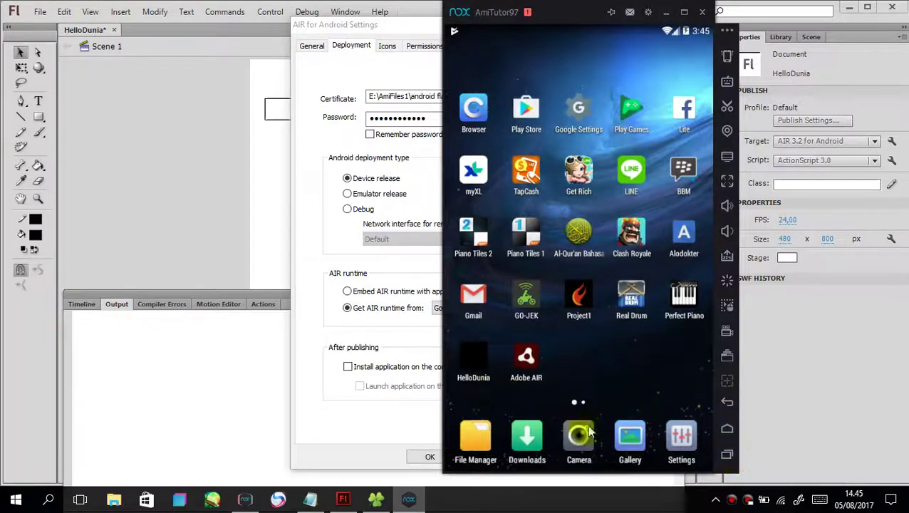
click(730, 452)
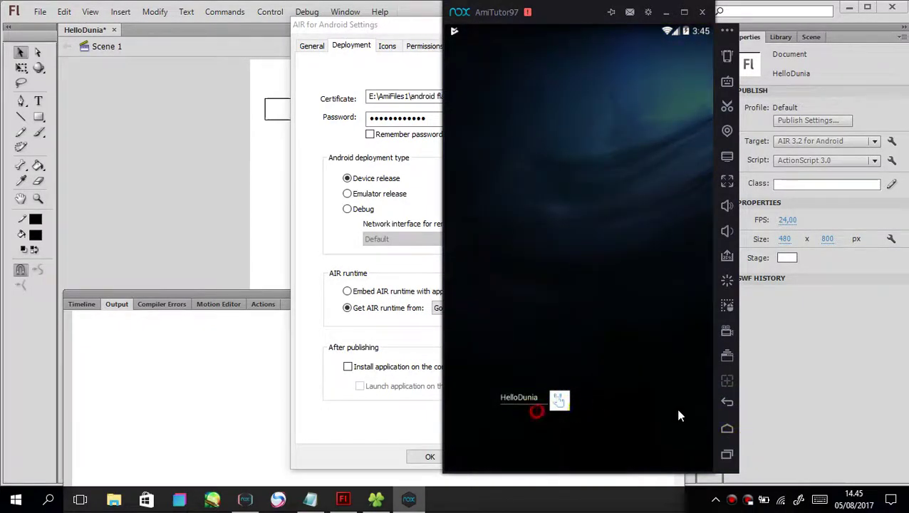
click(730, 428)
Open the emulator's File Manager and browse the folders in the root directory
click(521, 368)
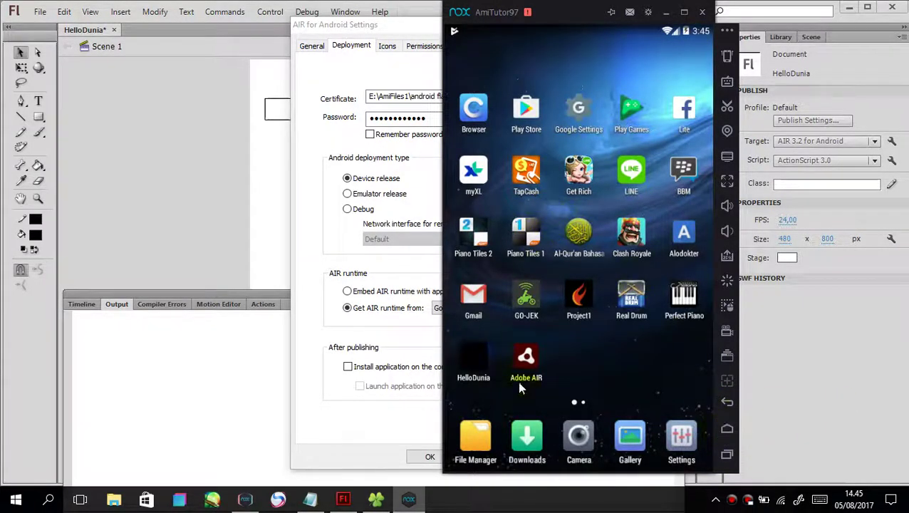
click(489, 438)
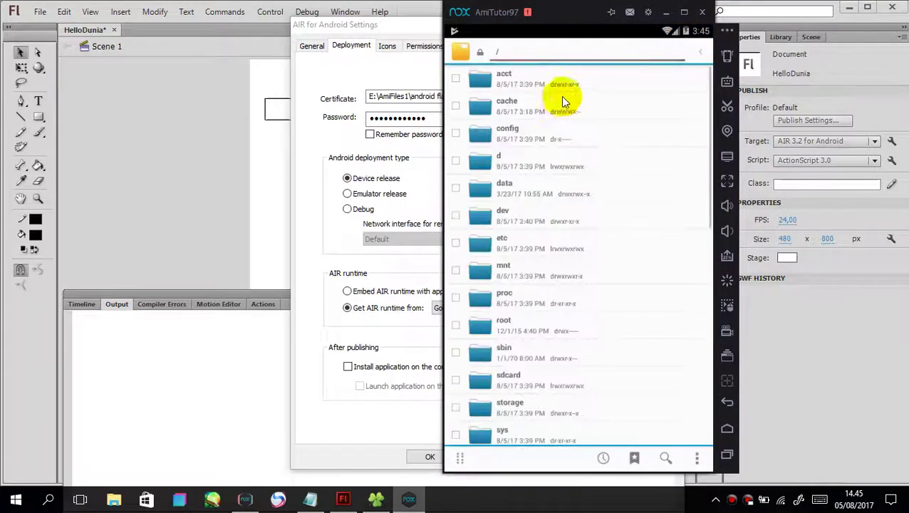
drag(531, 347, 528, 191)
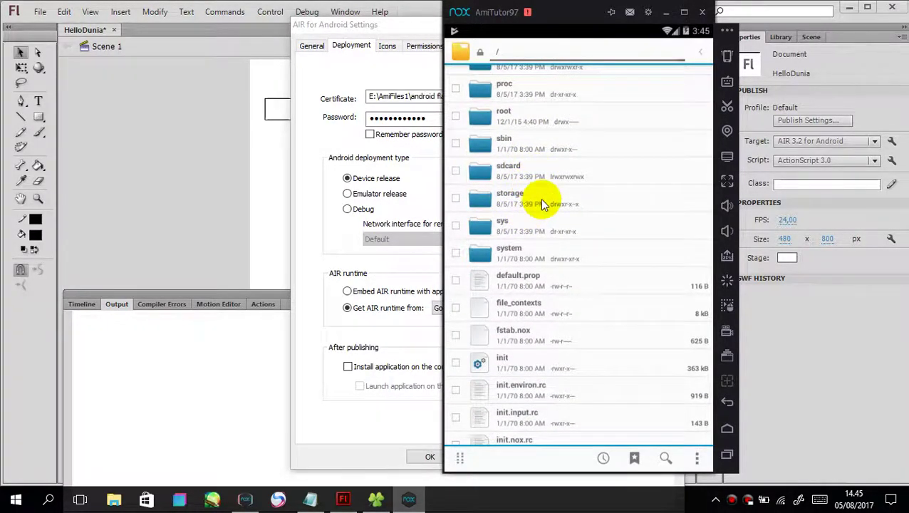
click(724, 407)
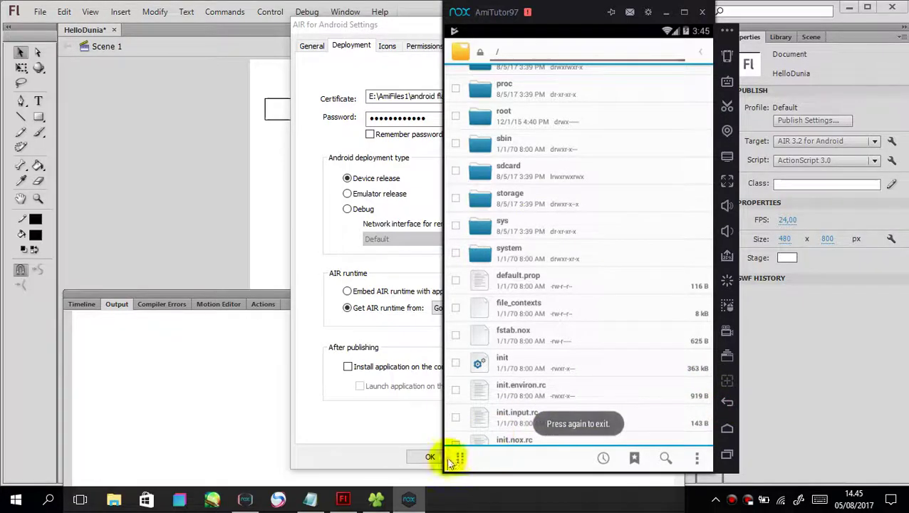
Transfer the HelloDunia APK from the Hello Dunia folder in File Explorer into the Nox emulator
click(376, 499)
click(215, 98)
drag(216, 98, 545, 344)
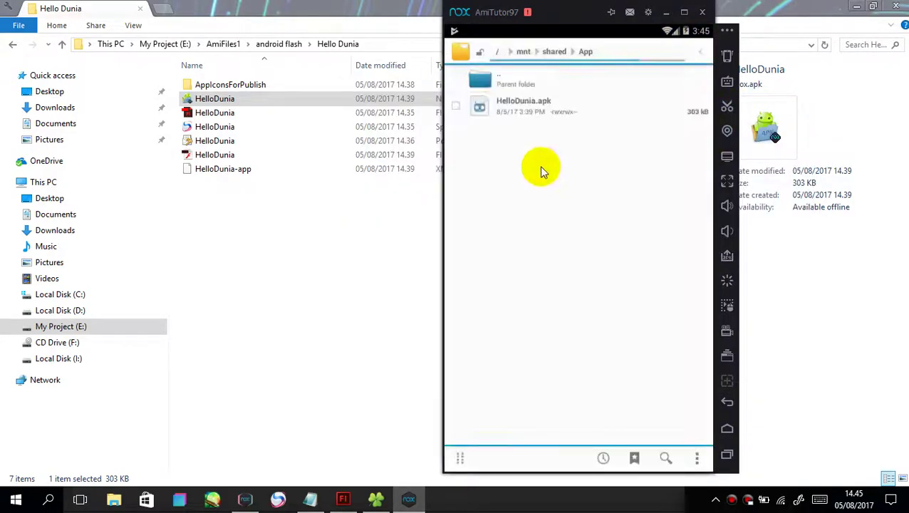
Install HelloDunia.apk from the emulator's shared App folder as an update, and open the app to test its Sentuh button
click(536, 107)
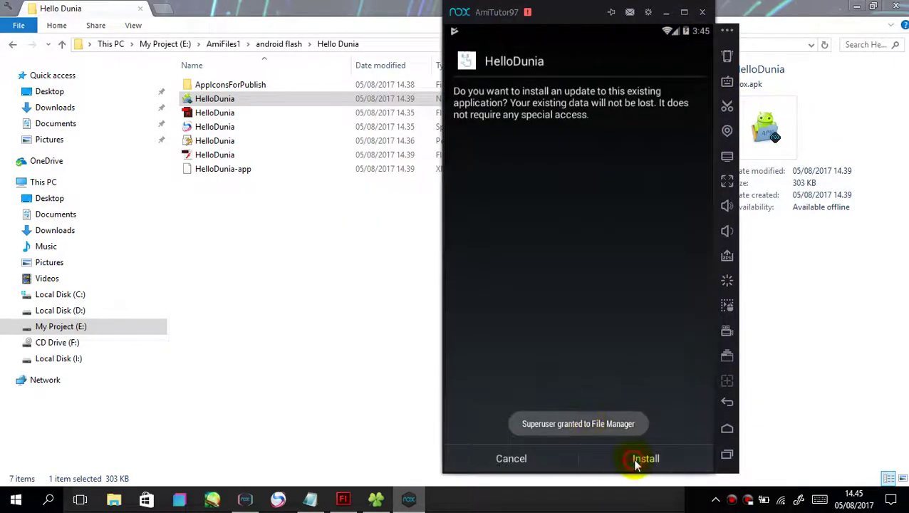
click(636, 462)
click(650, 459)
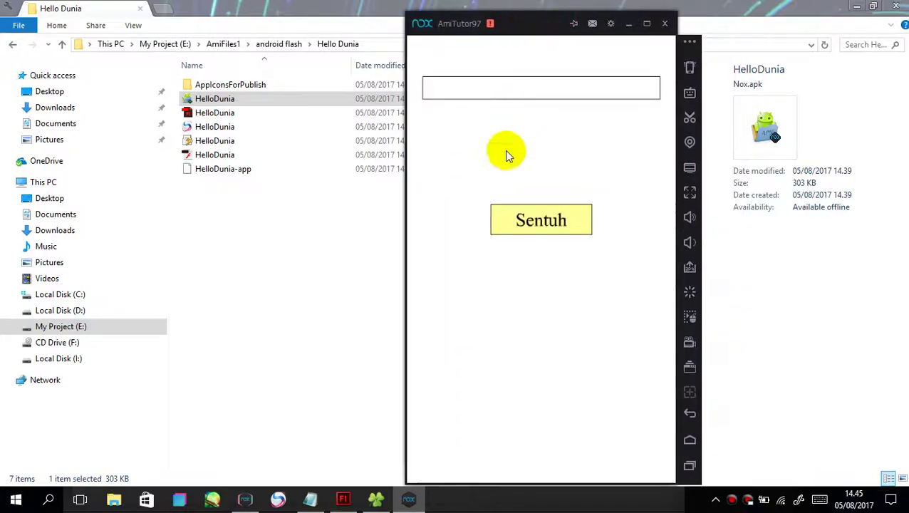
click(515, 208)
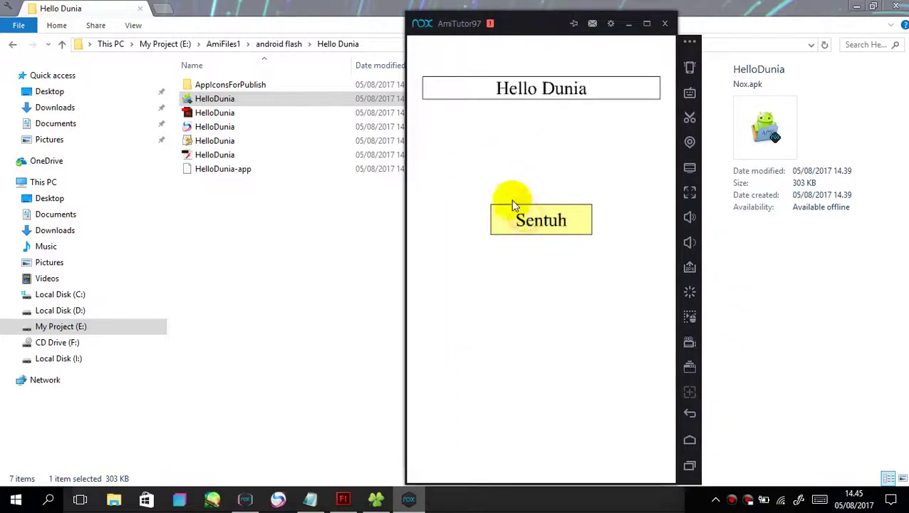
Bring up the Notepad note with the tutorial title and arrange it beside the Nox window, leaving Nox in front
click(310, 499)
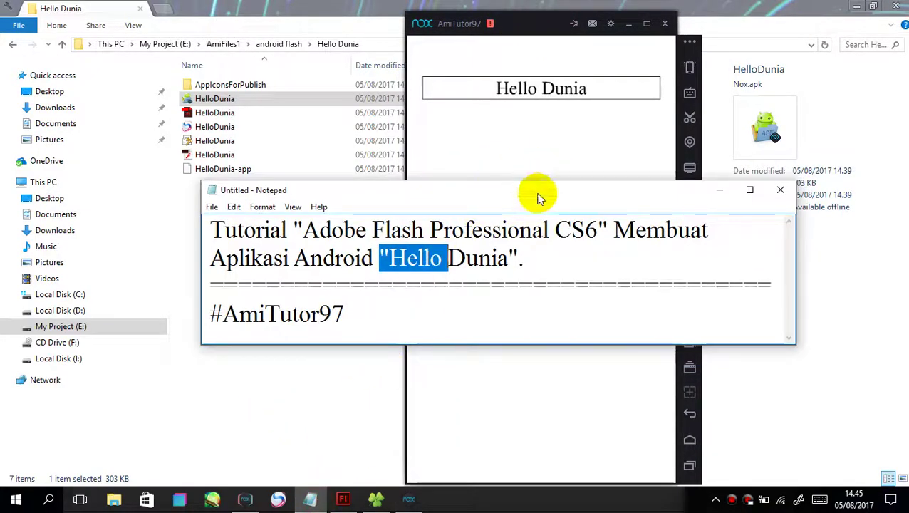
drag(540, 197, 206, 206)
drag(513, 21, 602, 12)
drag(247, 211, 432, 273)
click(391, 348)
click(690, 345)
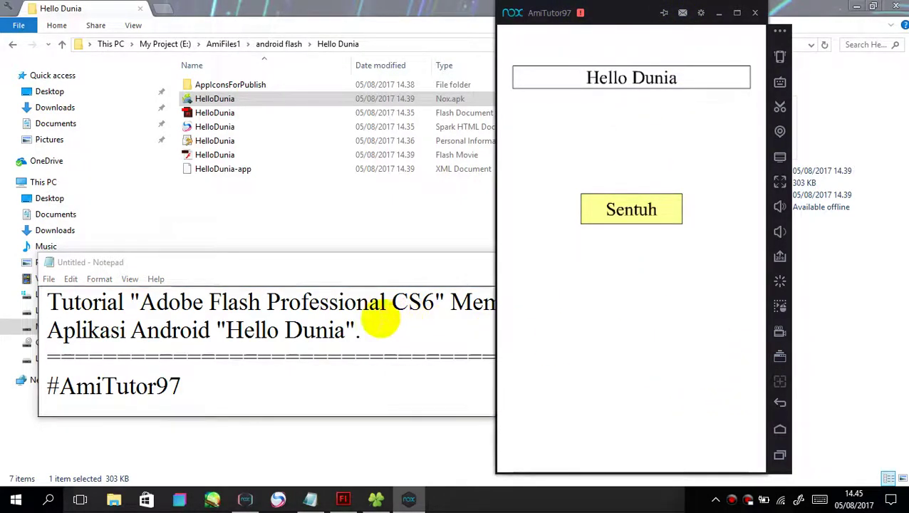
drag(369, 262, 356, 278)
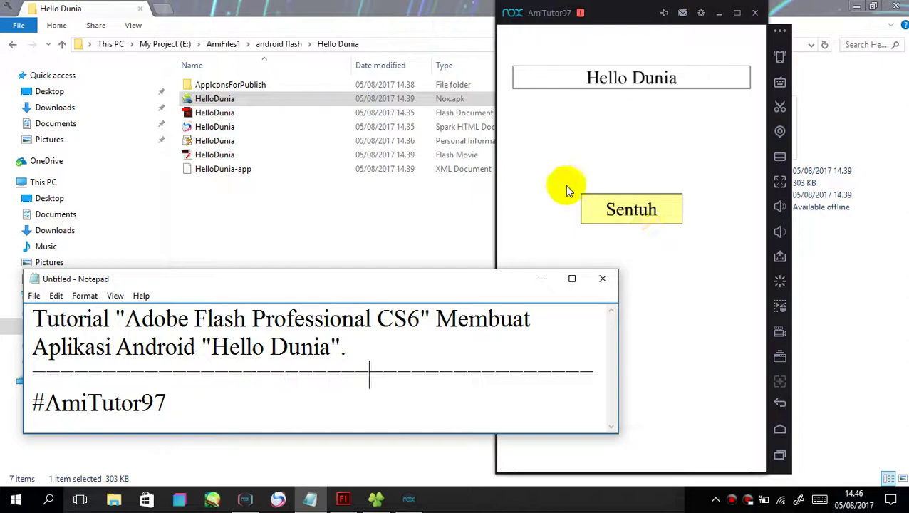
click(553, 203)
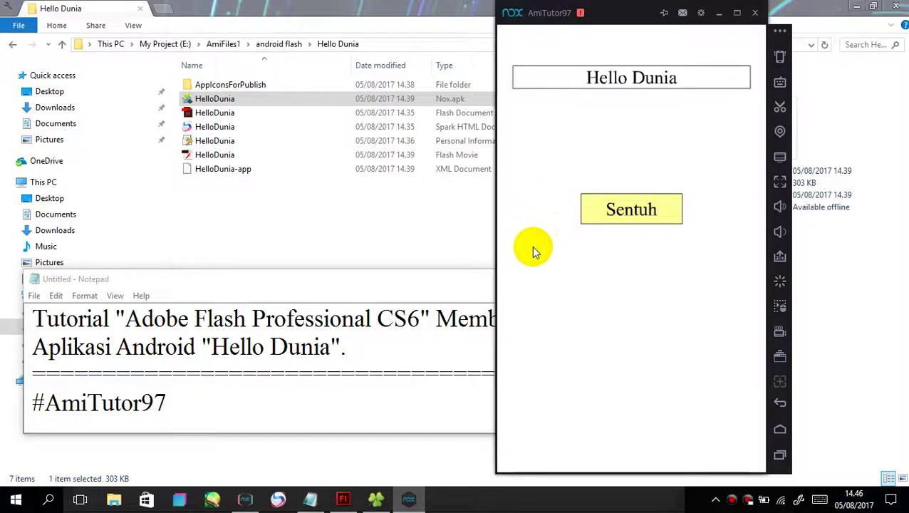
Open the HelloDunia Flash Movie file from the Hello Dunia folder to preview it, and close the preview
click(258, 230)
double_click(264, 156)
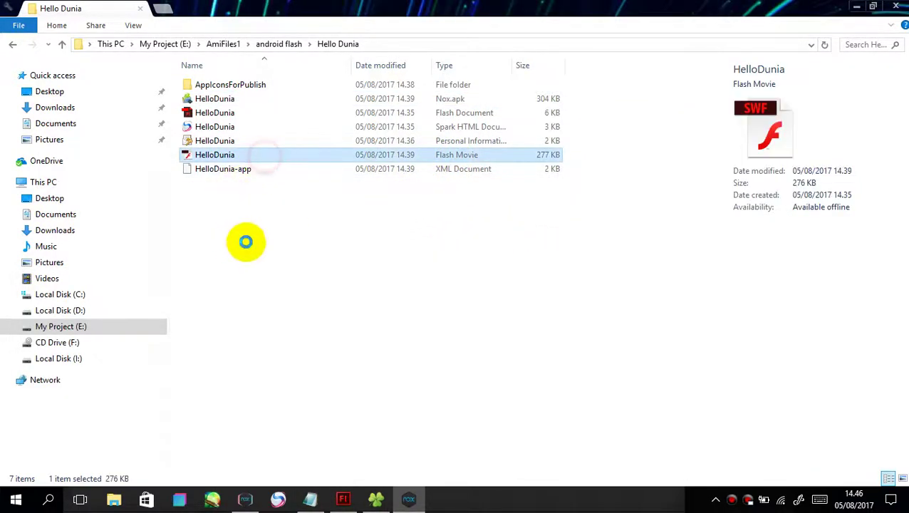
click(330, 28)
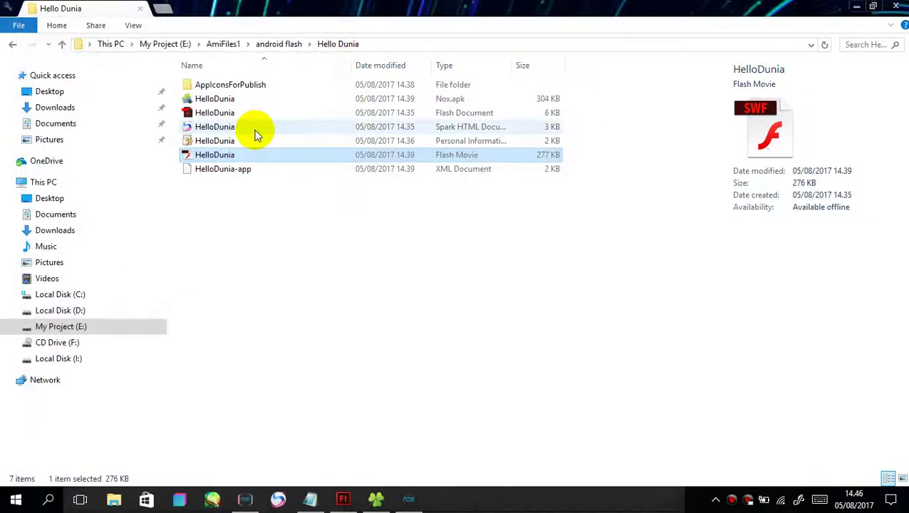
Open HelloDunia.html in the browser to test its Sentuh button, close the browser and return to the Nox window
click(255, 128)
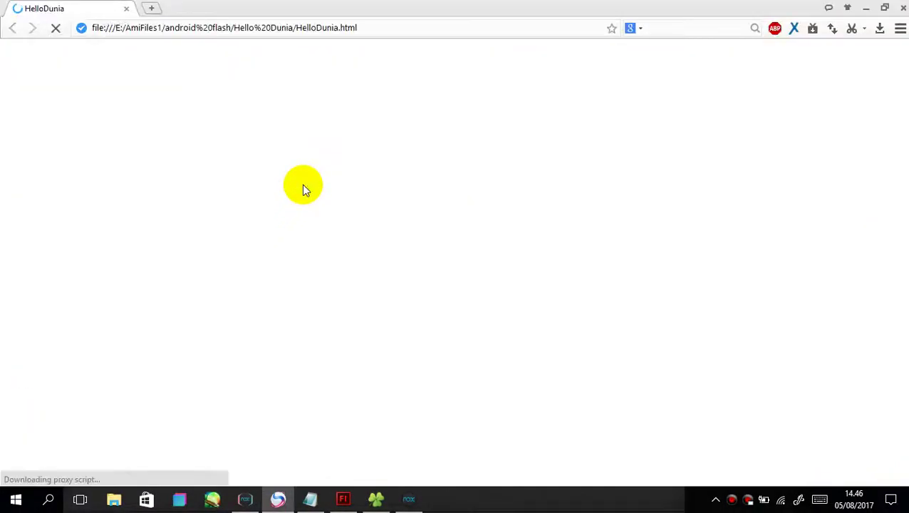
click(149, 265)
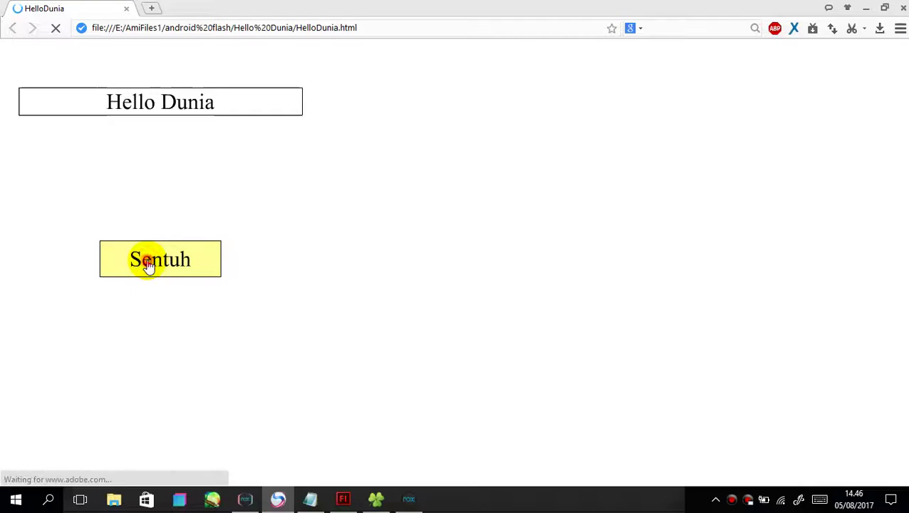
click(901, 7)
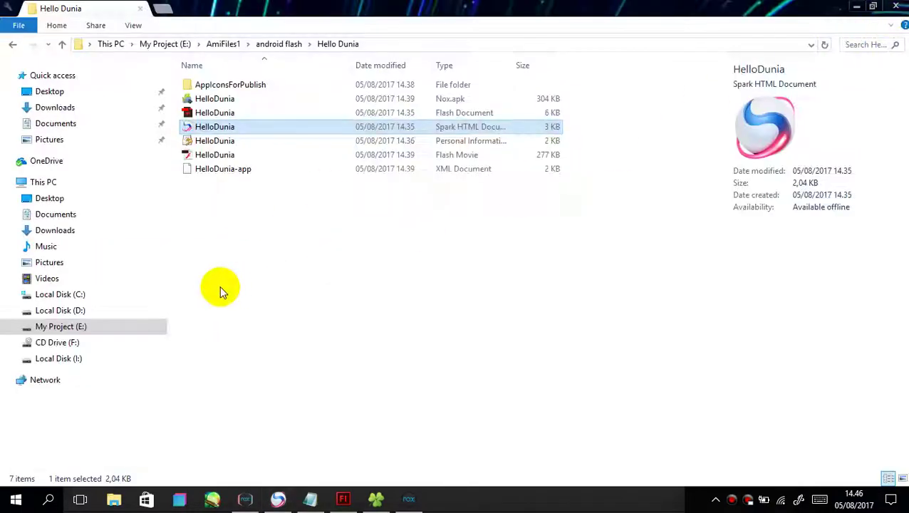
click(249, 257)
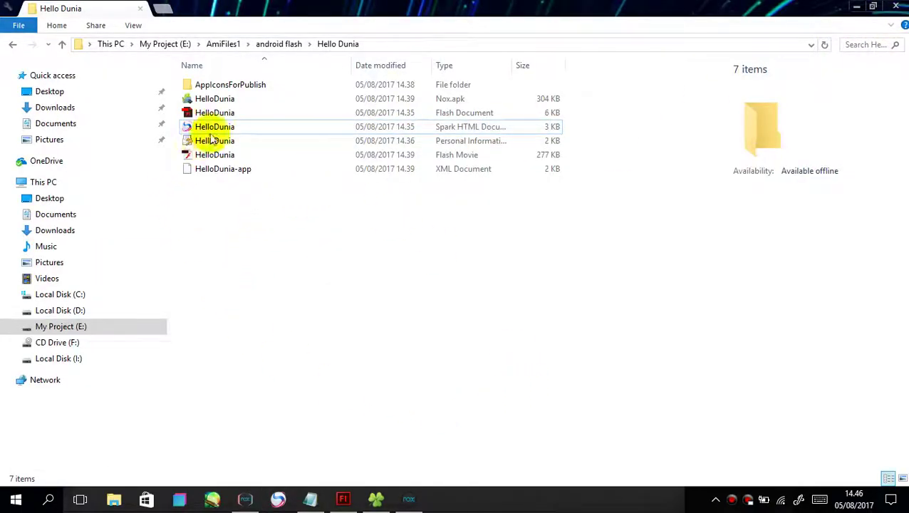
click(424, 497)
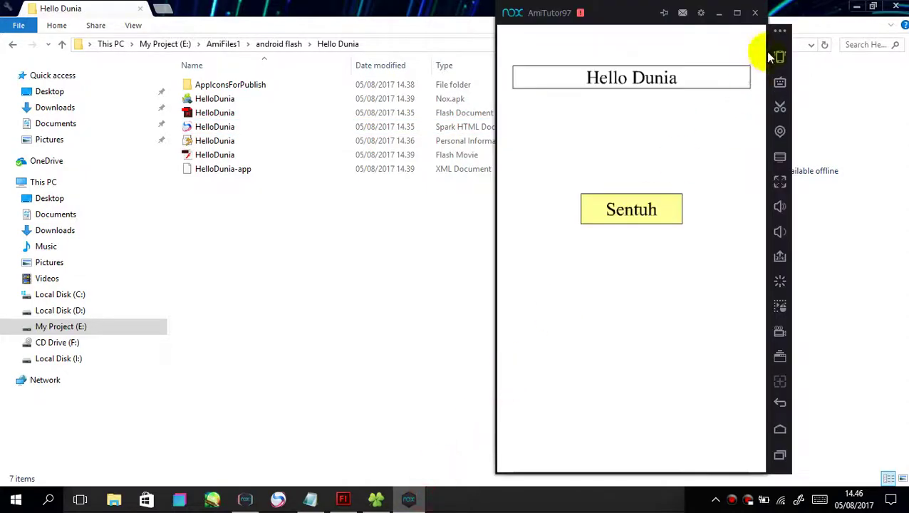